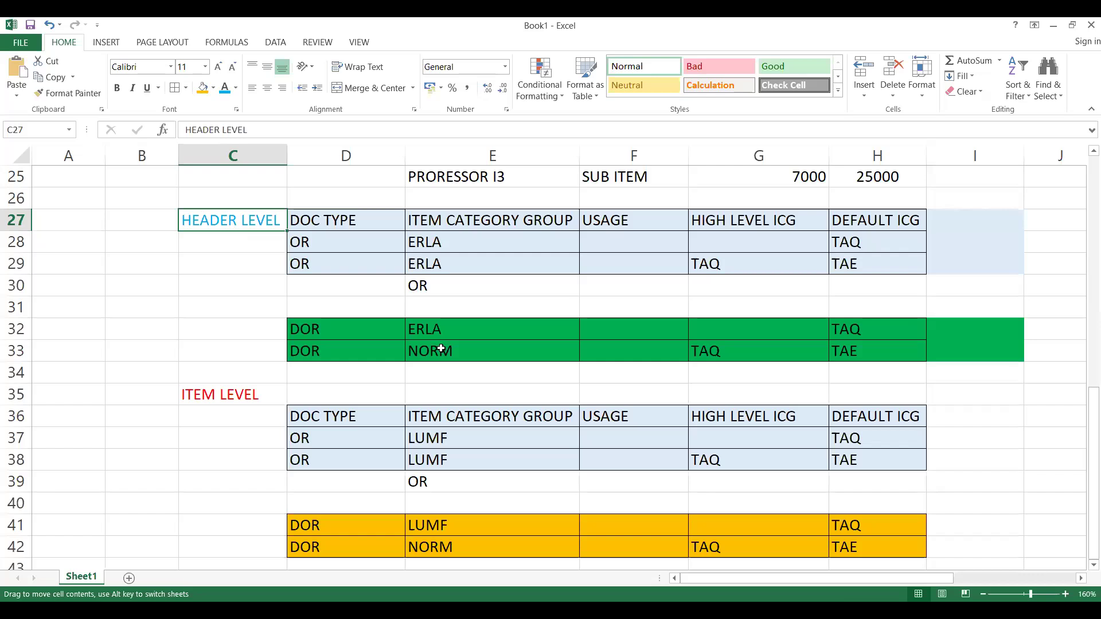
Review the header-level cells in the Excel notes, including the ERLA values and ITEM LEVEL label.
{"action": "left_click", "coordinate": [462, 344]}
{"action": "left_click", "coordinate": [436, 252]}
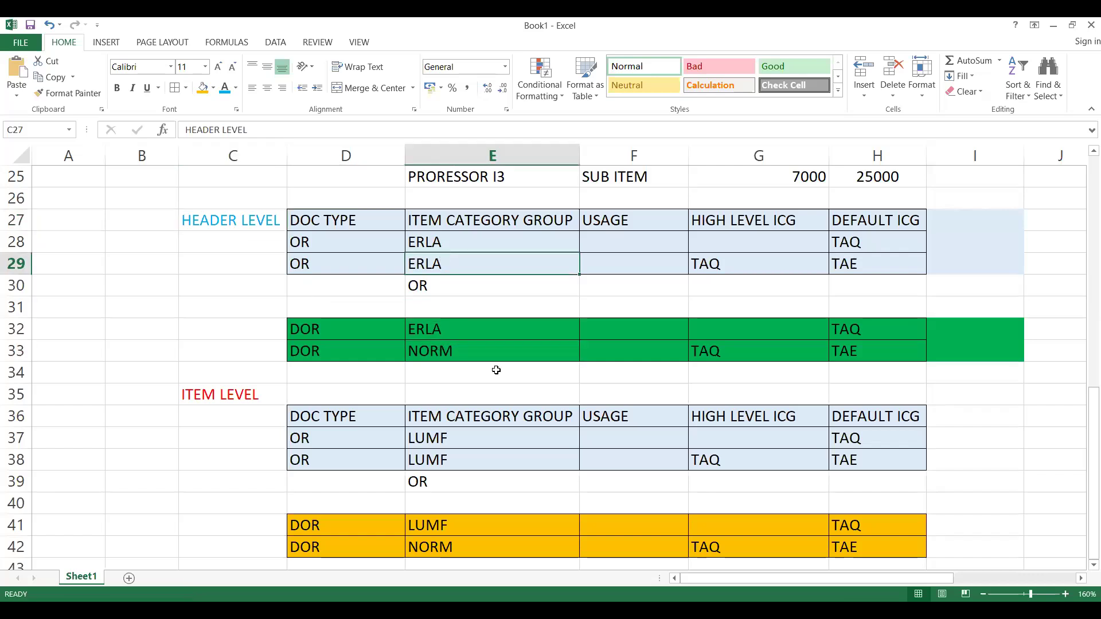
{"action": "left_click", "coordinate": [499, 373]}
{"action": "left_click", "coordinate": [475, 269]}
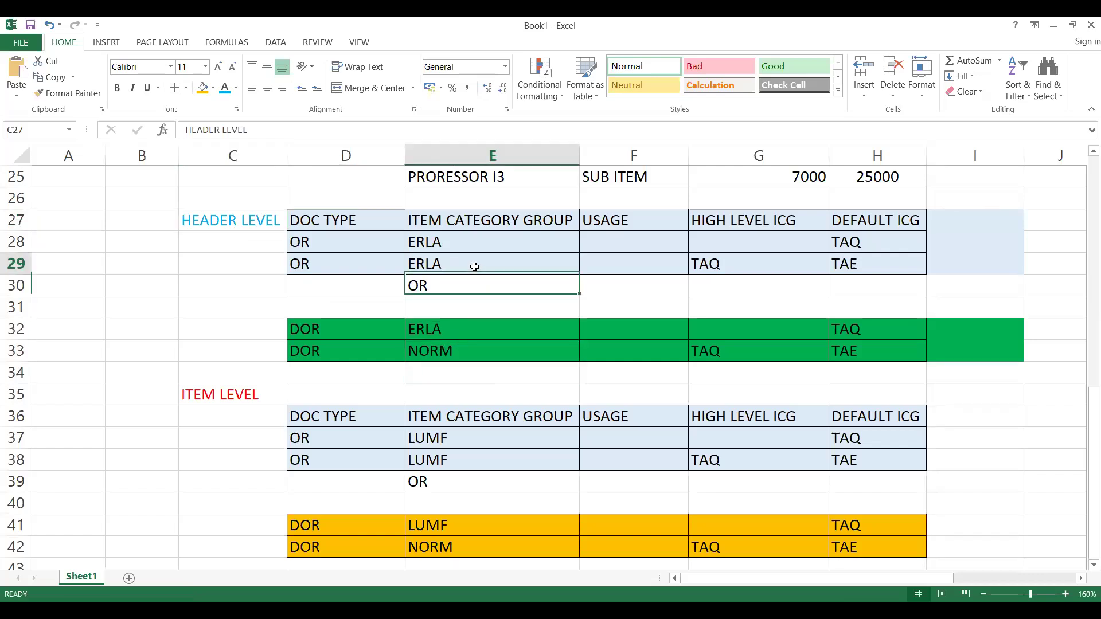
{"action": "left_click", "coordinate": [507, 325]}
{"action": "left_click", "coordinate": [211, 395]}
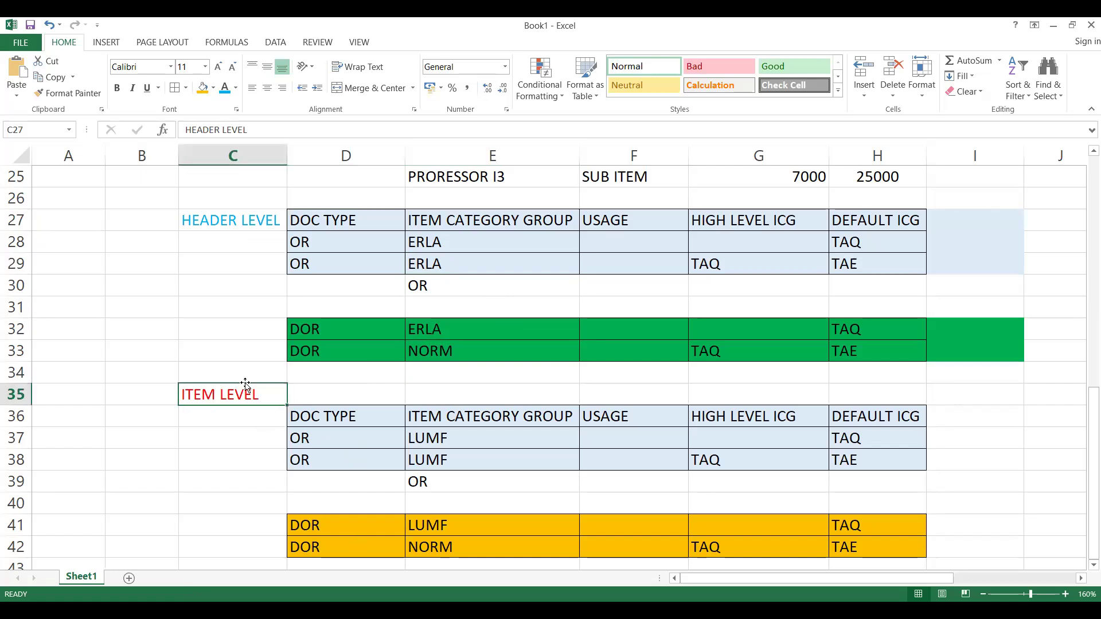
{"action": "left_click", "coordinate": [197, 455]}
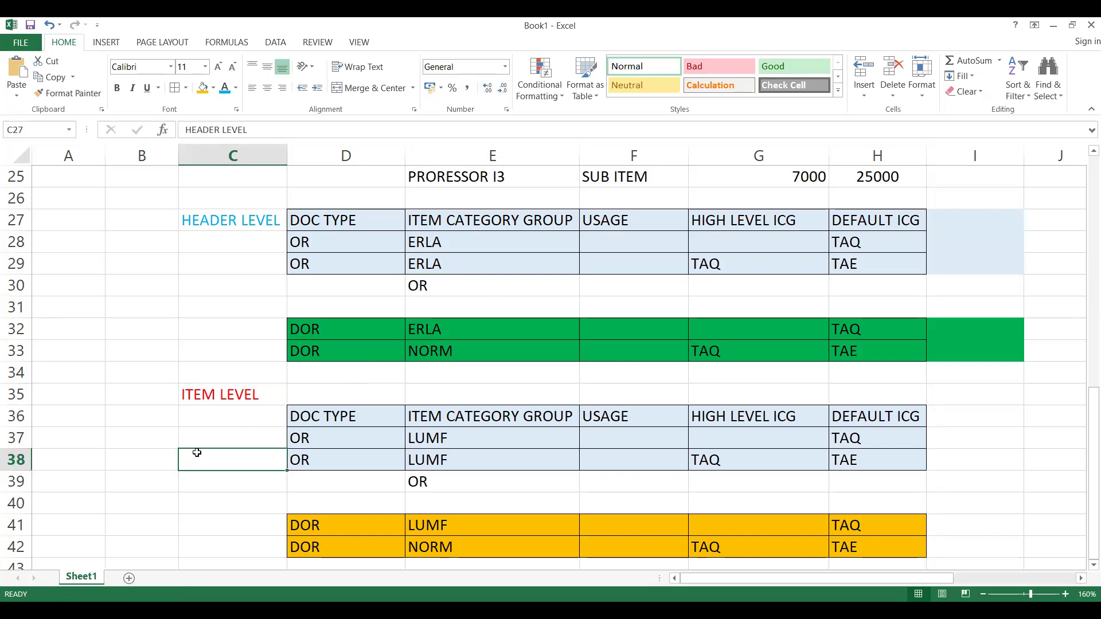
{"action": "left_click", "coordinate": [602, 267]}
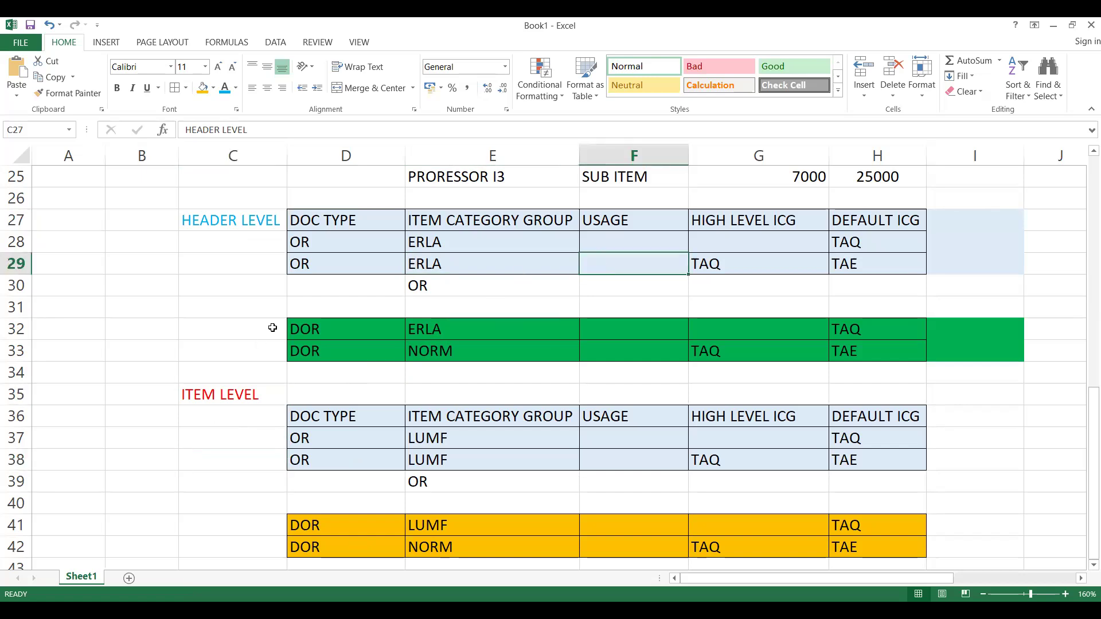
{"action": "left_click", "coordinate": [102, 290]}
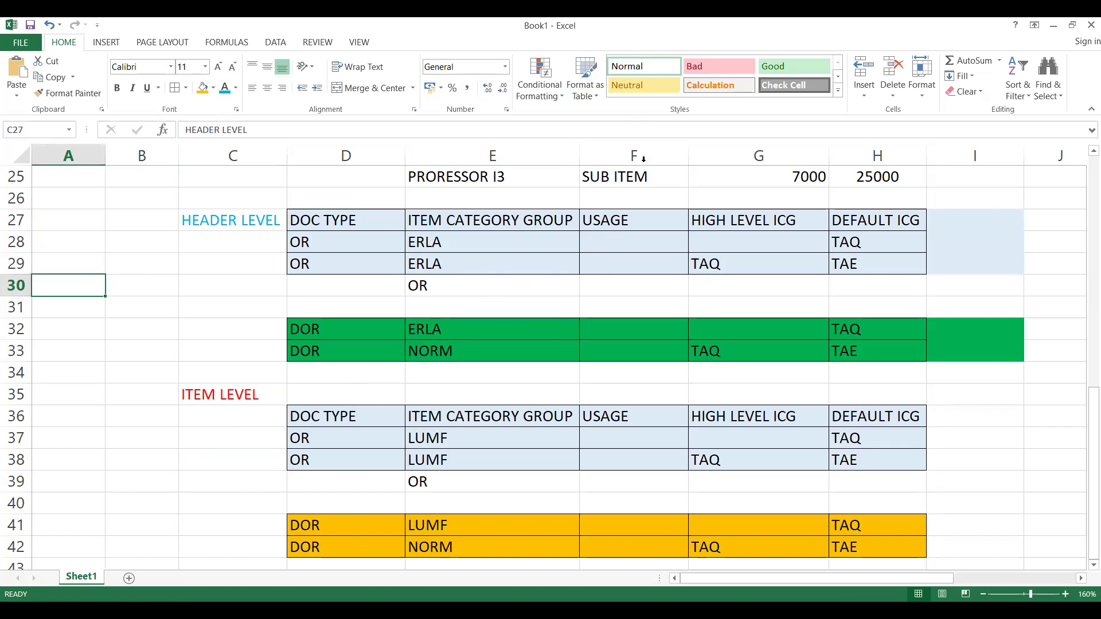
{"action": "key", "text": "alt+Tab"}
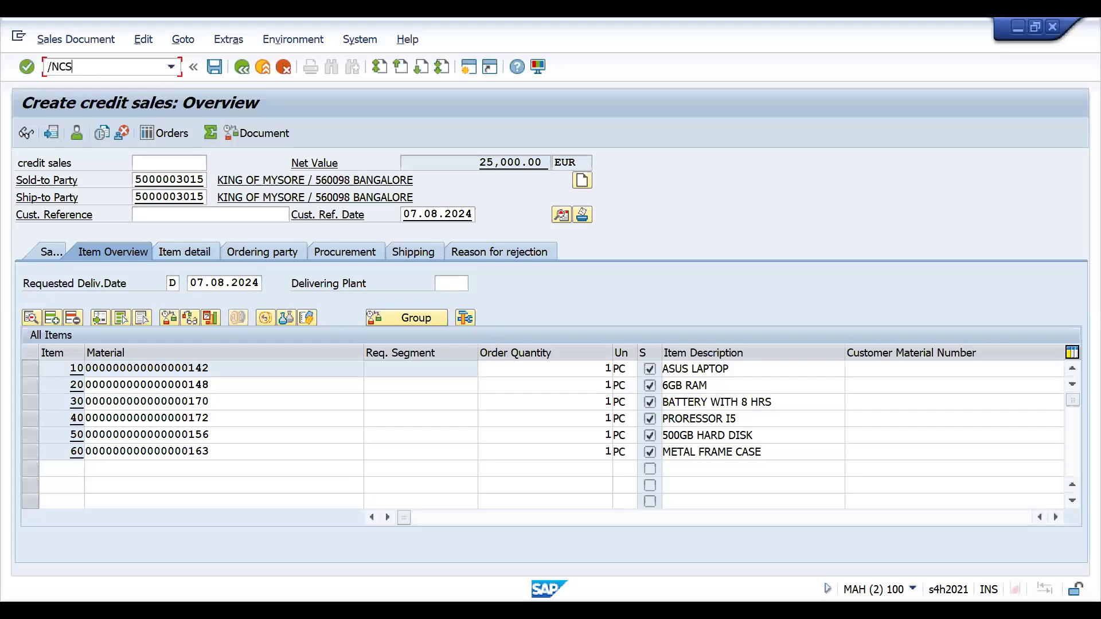
In CS02, open alternative BOM 1 of material 142 and show its component items.
{"action": "type", "text": "02"}
{"action": "key", "text": "Return"}
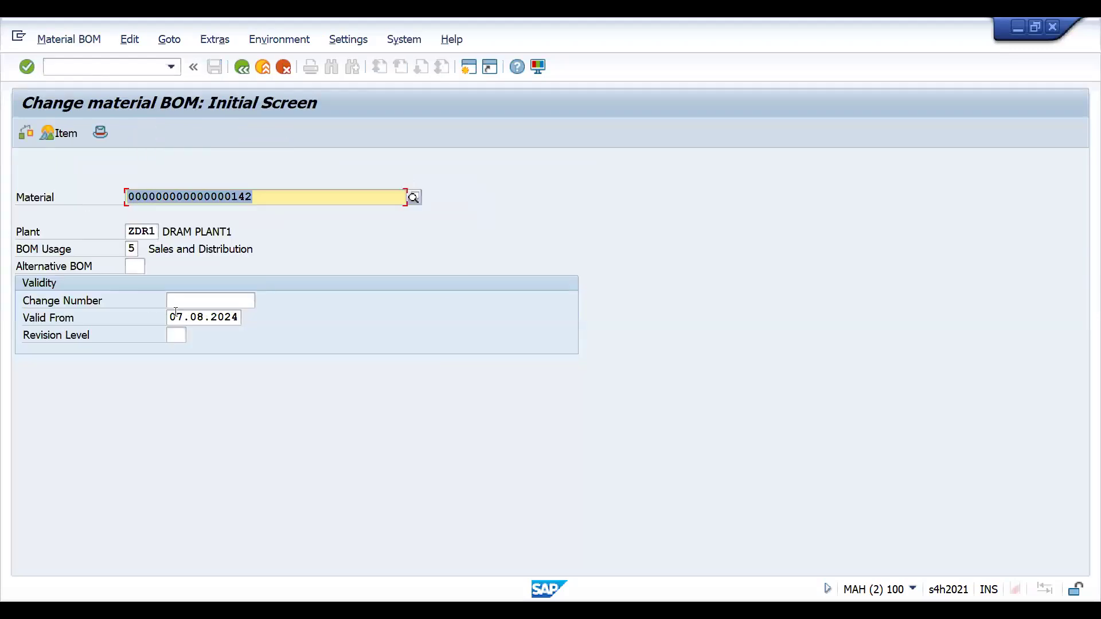
{"action": "key", "text": "Return"}
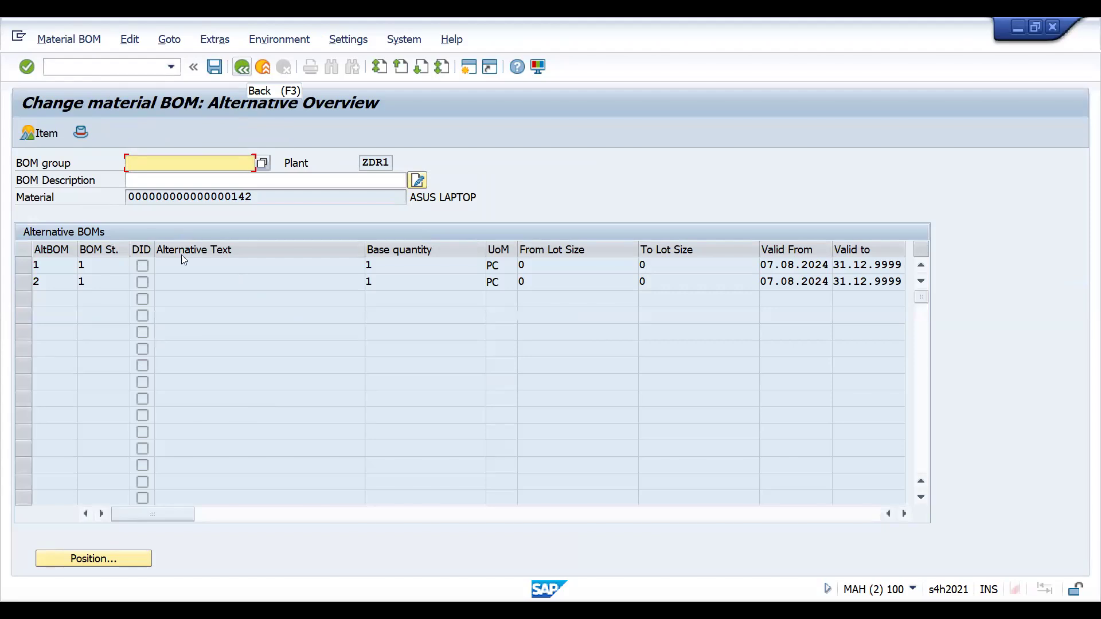
{"action": "left_click", "coordinate": [24, 264]}
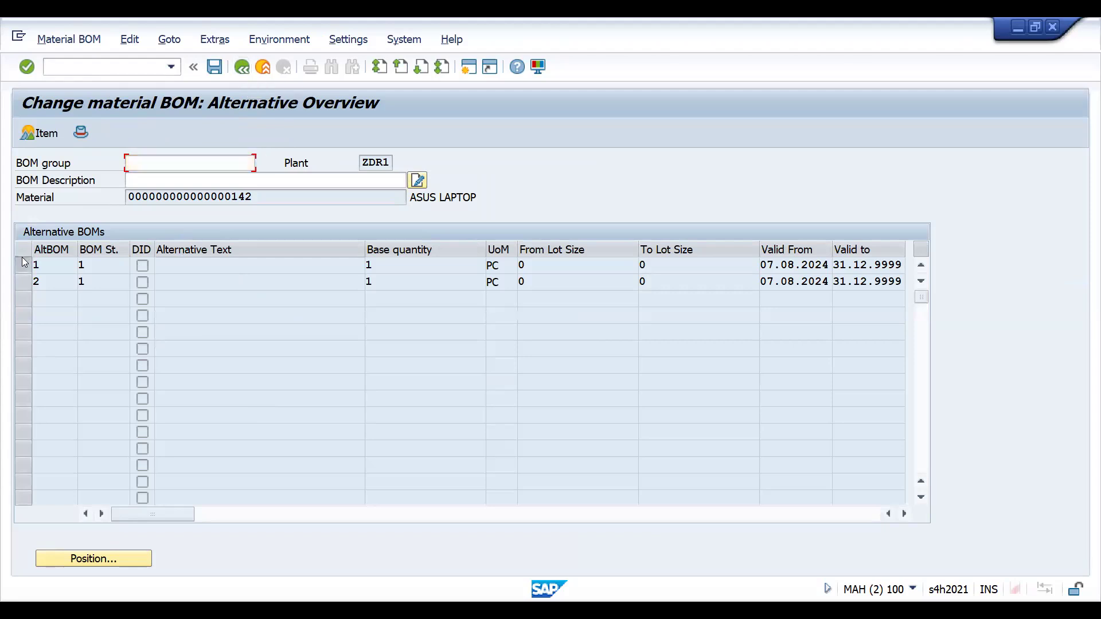
{"action": "left_click", "coordinate": [41, 133]}
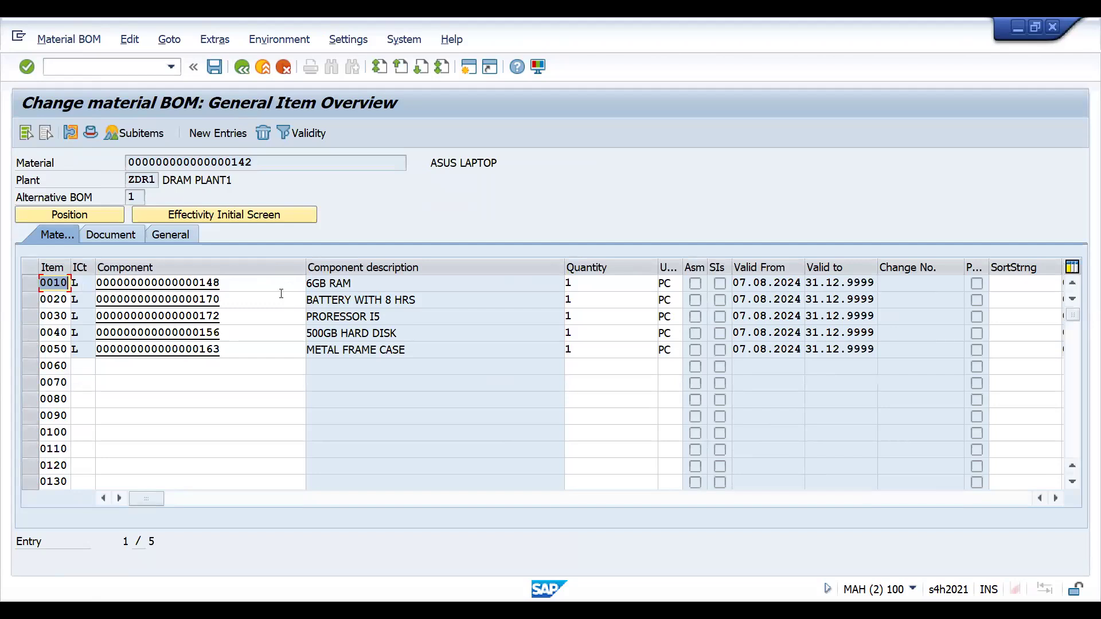
Open item 0010 (6GB RAM) details on the Status/Long Text tab.
{"action": "double_click", "coordinate": [357, 287]}
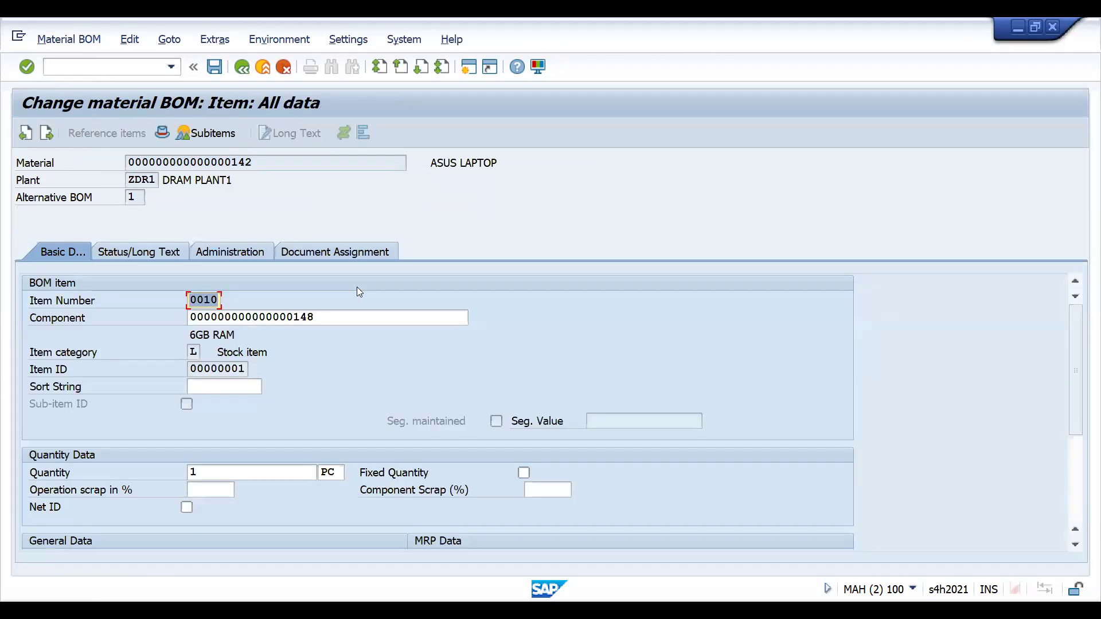
{"action": "left_click", "coordinate": [156, 257]}
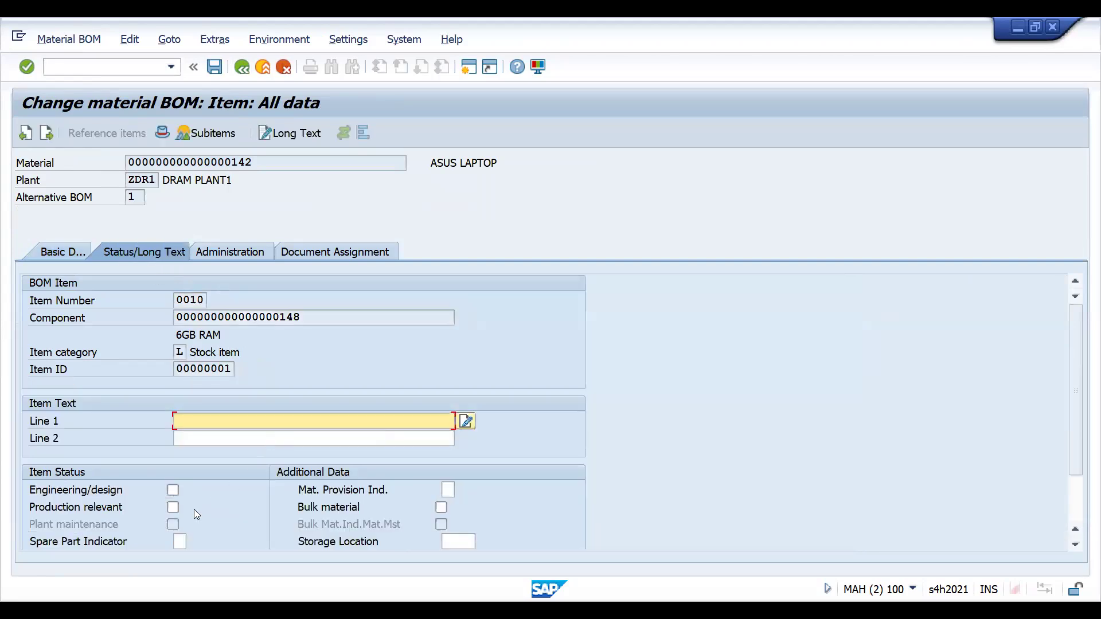
{"action": "left_click", "coordinate": [1071, 509]}
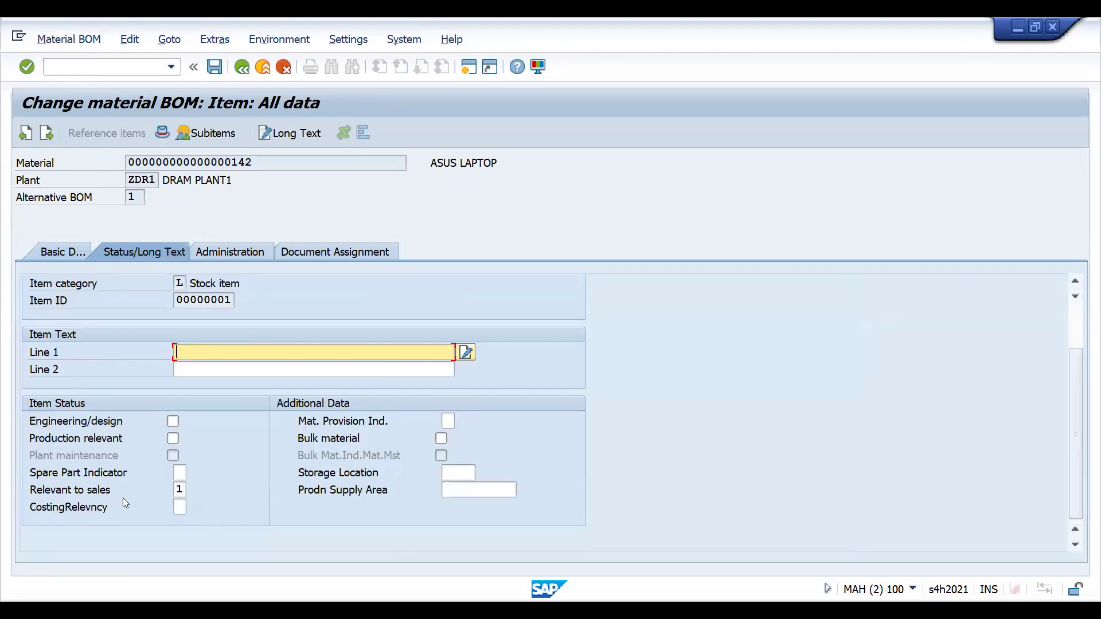
Browse the Relevant to sales values, close the list unchanged, and bring up F1 help.
{"action": "left_click", "coordinate": [185, 491]}
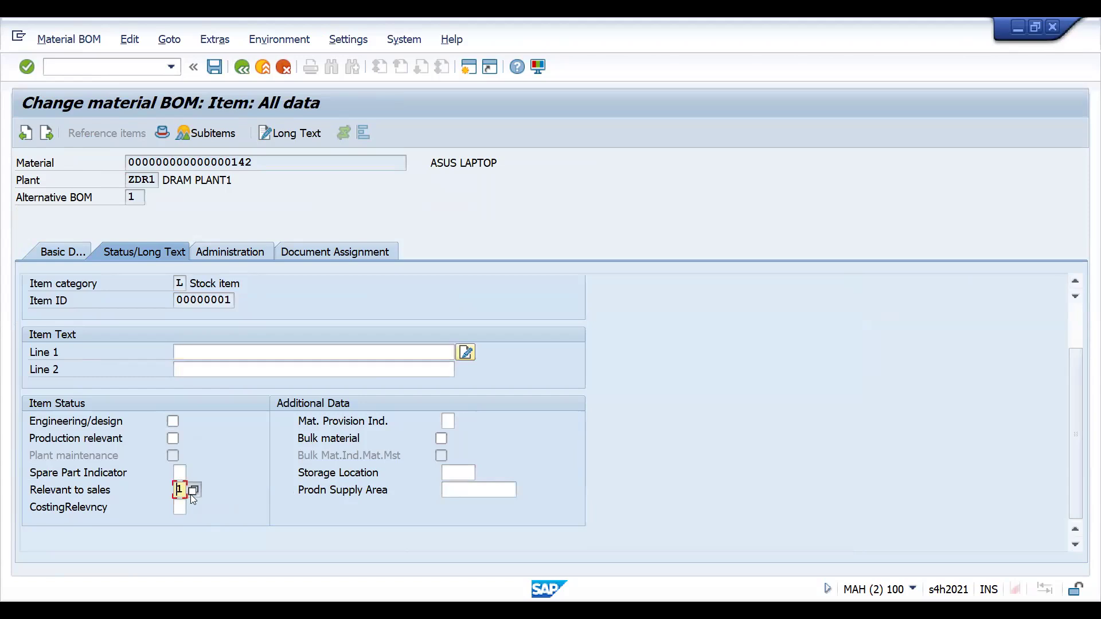
{"action": "left_click", "coordinate": [192, 492]}
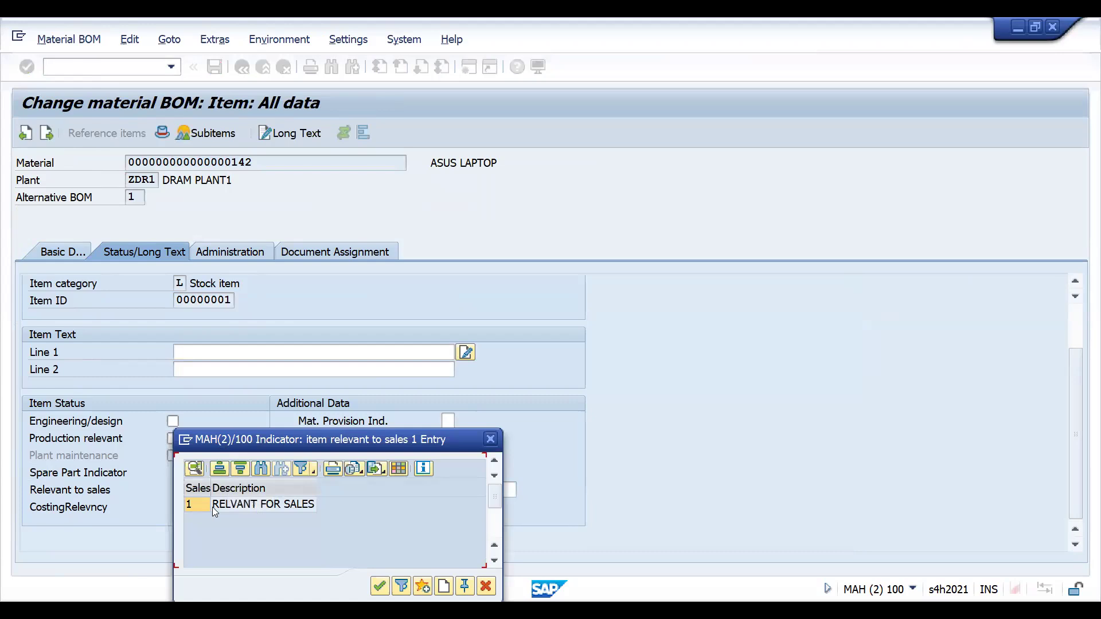
{"action": "left_click", "coordinate": [216, 505]}
{"action": "left_click", "coordinate": [490, 439]}
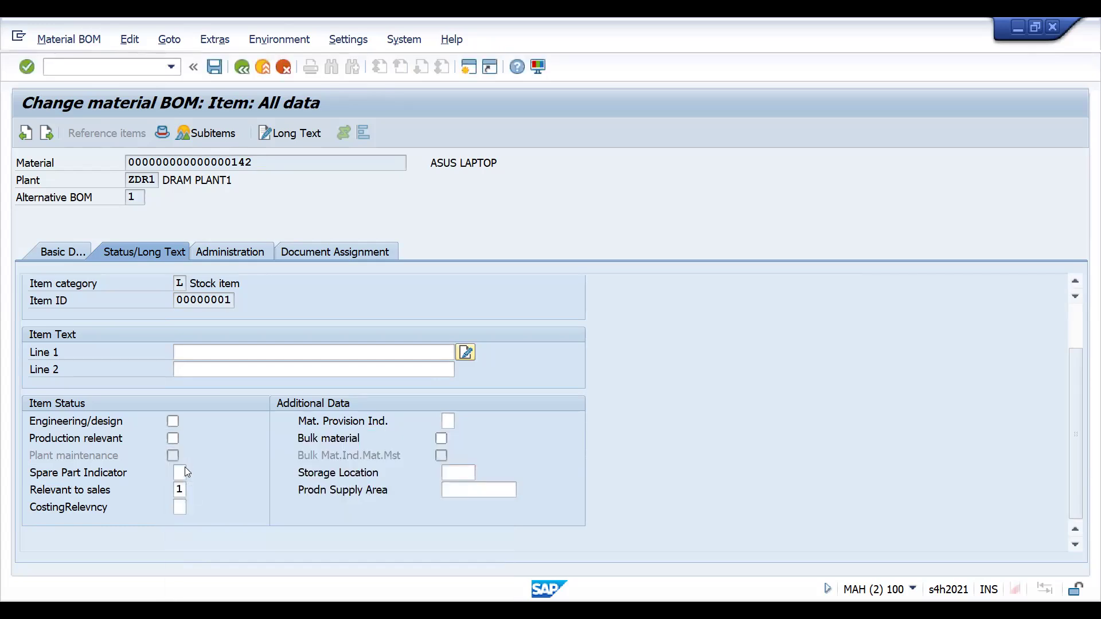
{"action": "key", "text": "F1"}
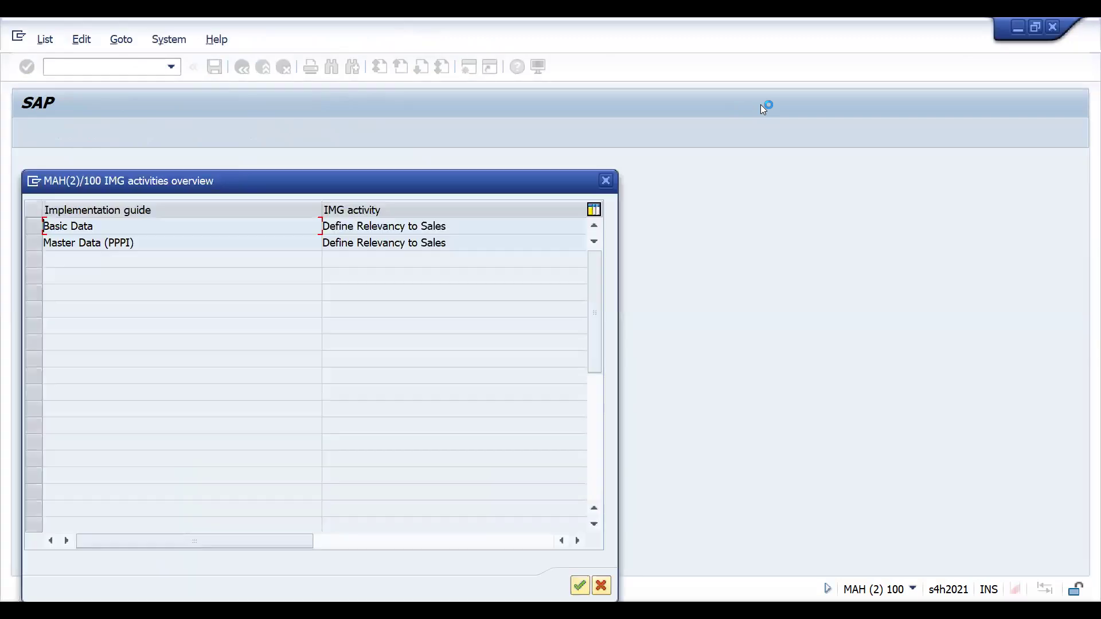
In Define Relevancy to Sales, choose TEXT as row 1's item usage from the value list.
{"action": "double_click", "coordinate": [214, 227]}
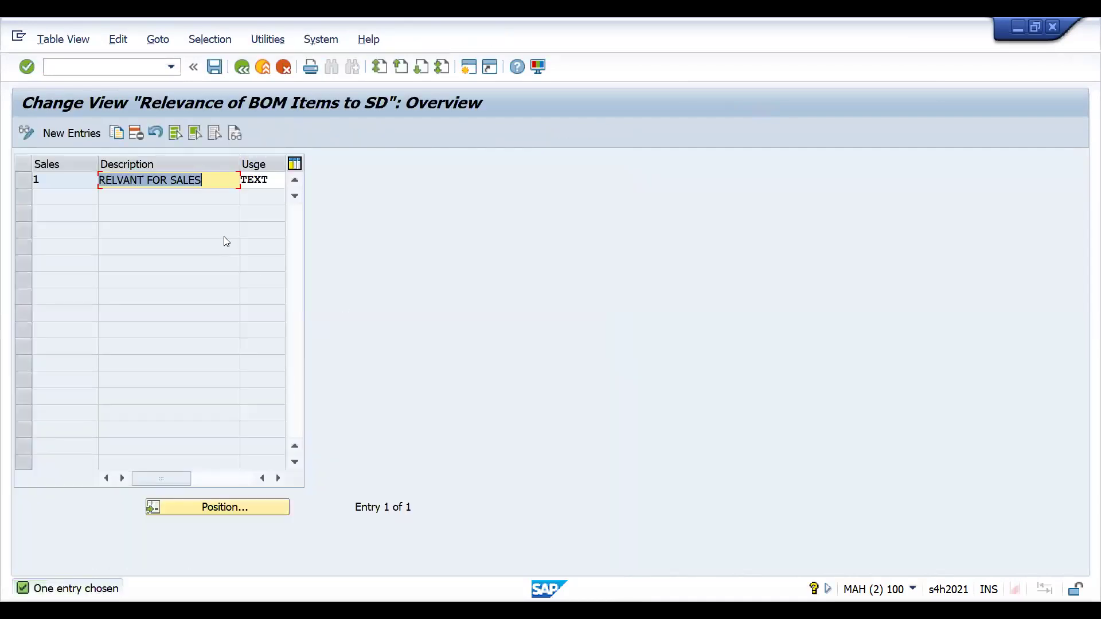
{"action": "left_click", "coordinate": [262, 181]}
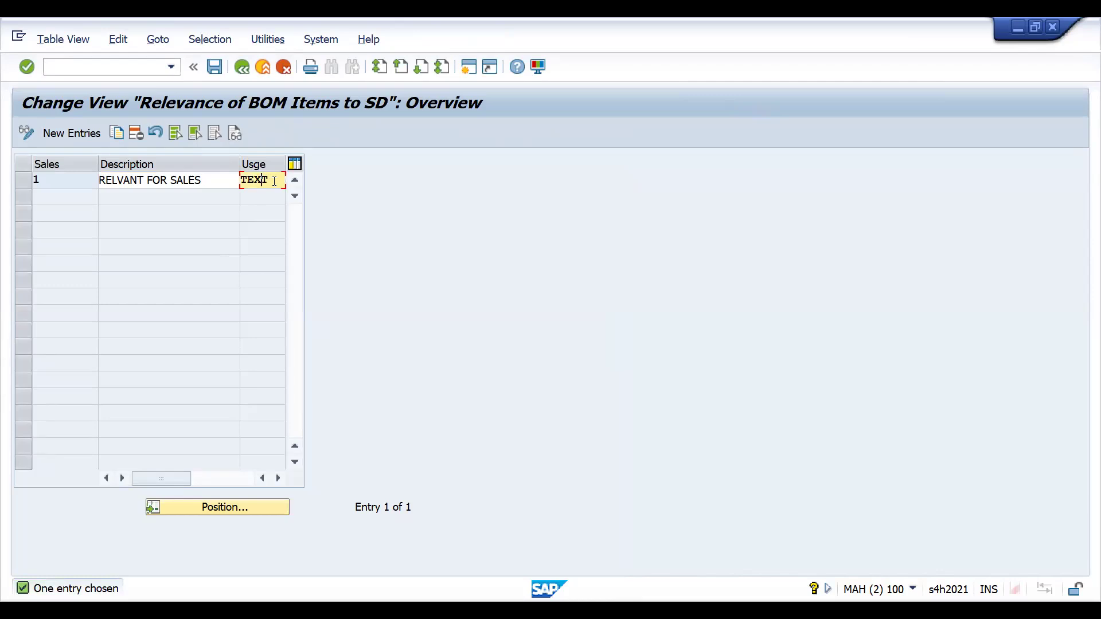
{"action": "key", "text": "F4"}
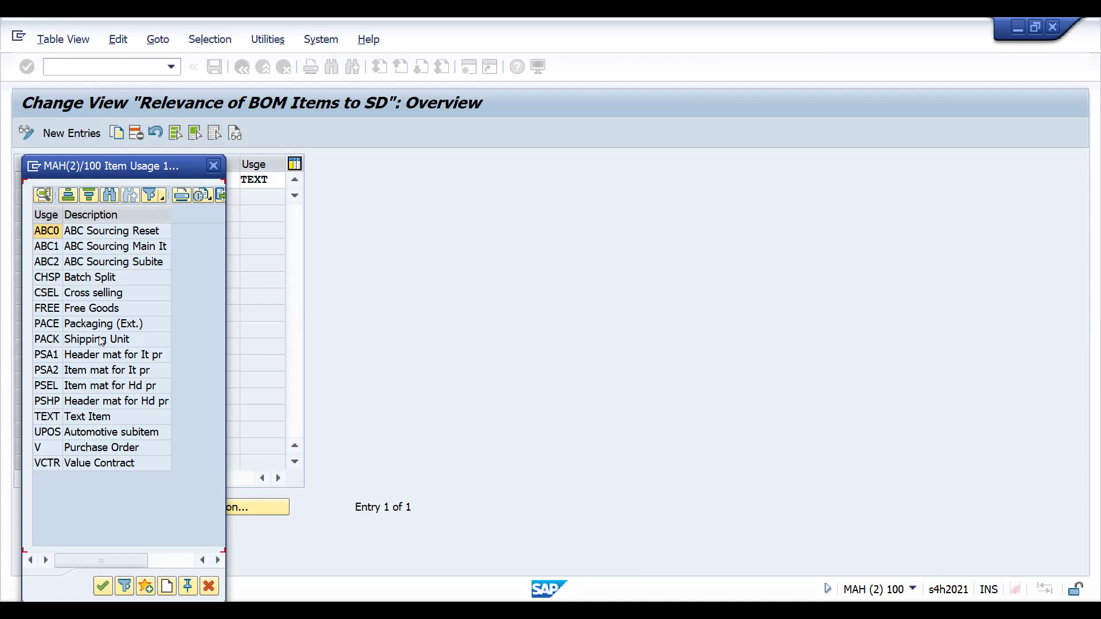
{"action": "left_click", "coordinate": [75, 308]}
{"action": "left_click", "coordinate": [72, 296]}
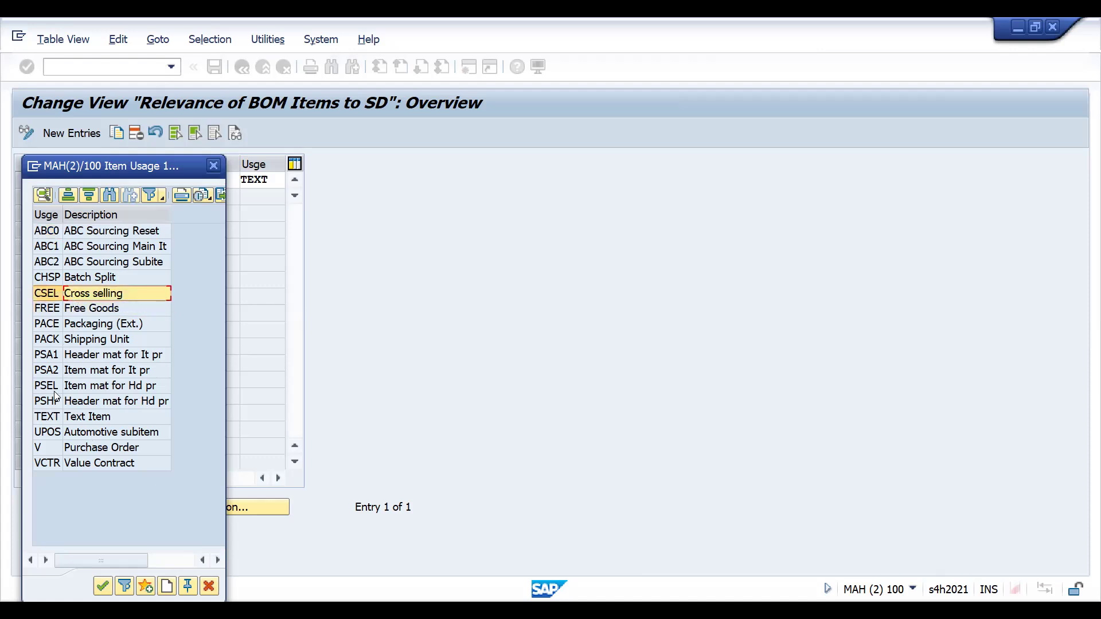
{"action": "left_click", "coordinate": [58, 416]}
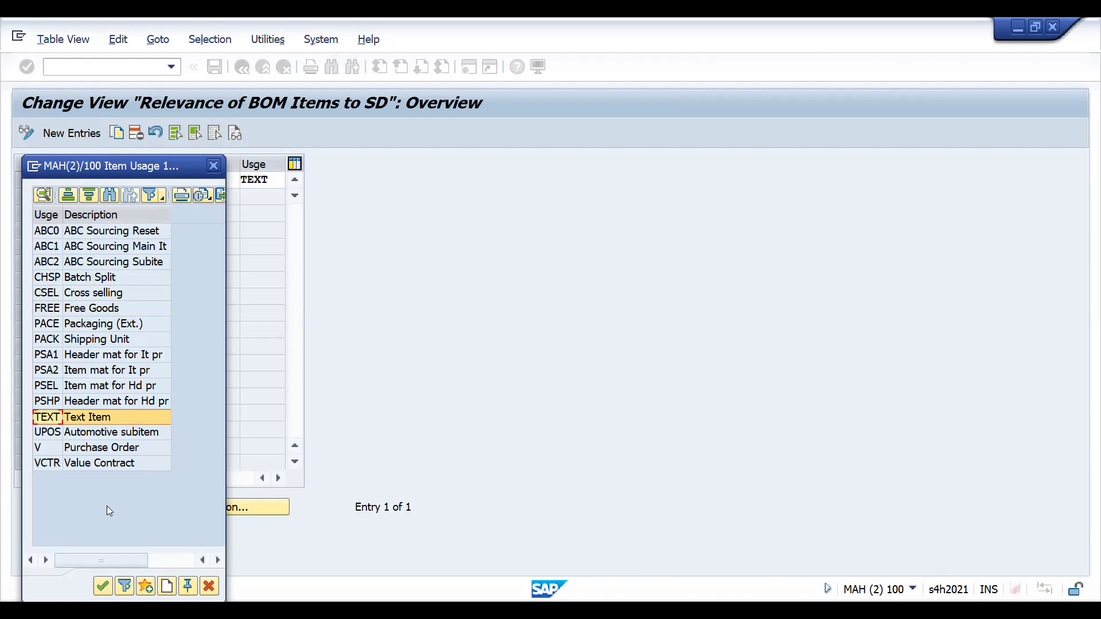
{"action": "left_click", "coordinate": [103, 586]}
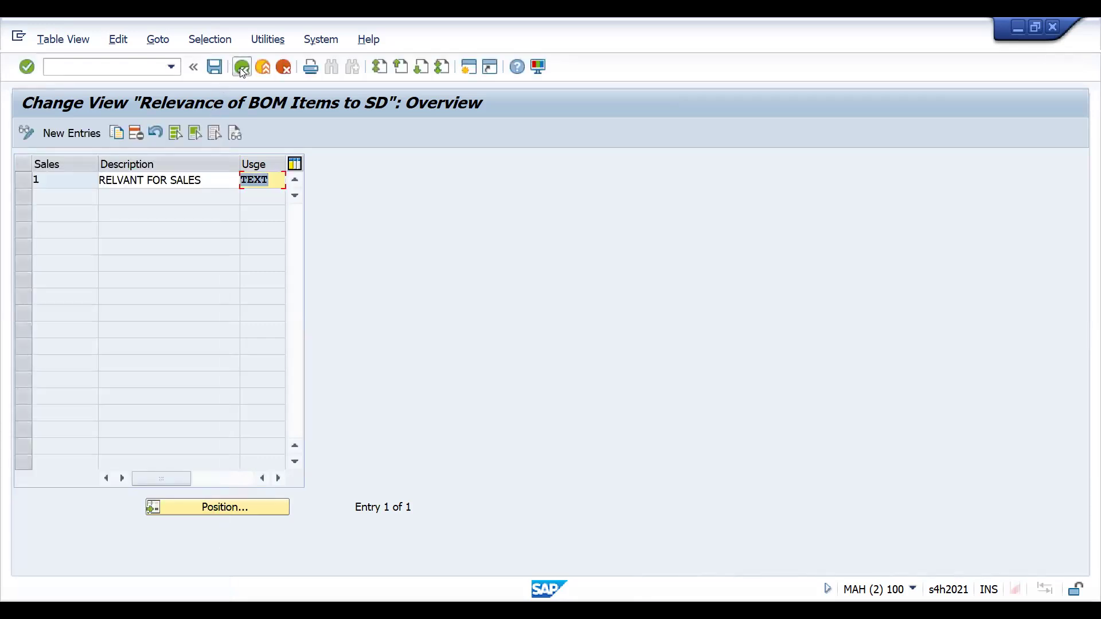
Leave the Relevance of BOM Items to SD table for the IMG structure without saving.
{"action": "left_click", "coordinate": [241, 67]}
{"action": "left_click", "coordinate": [240, 67]}
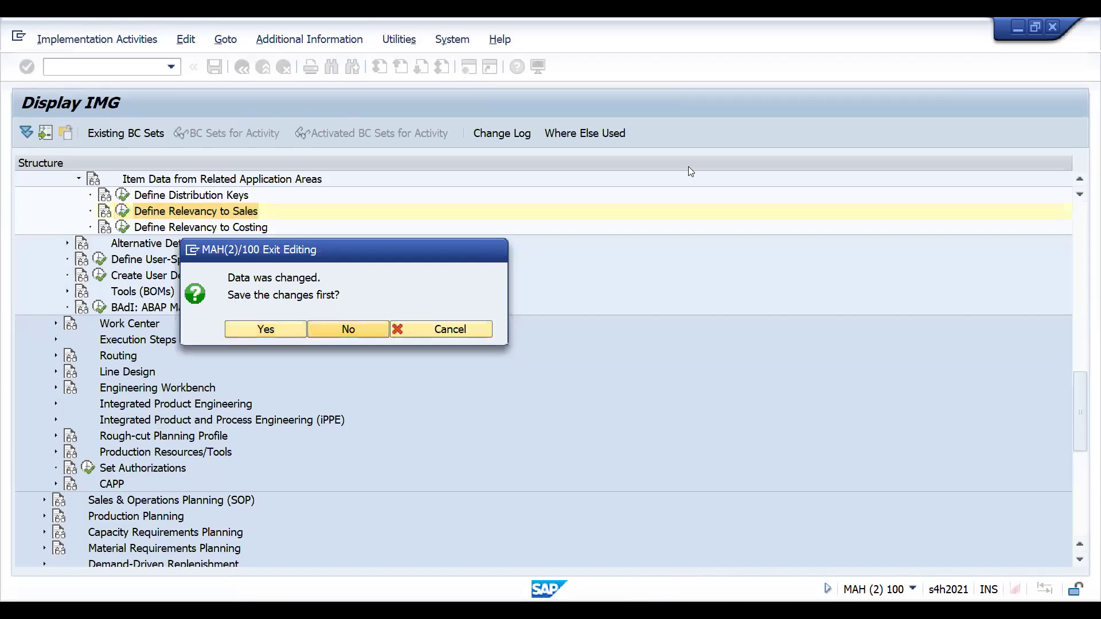
{"action": "key", "text": "Return"}
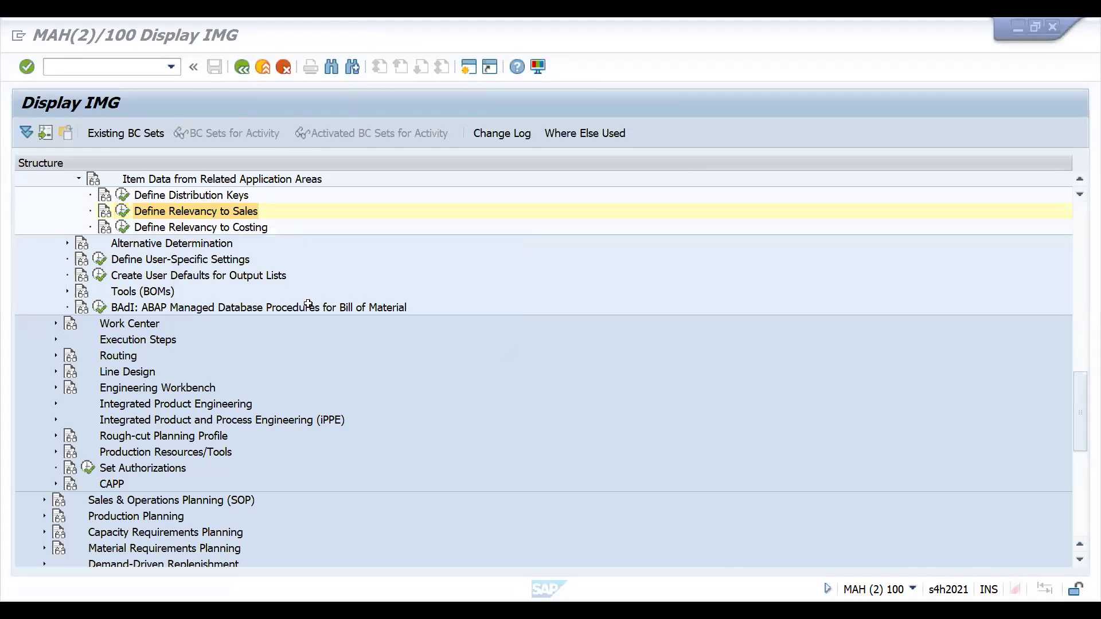
In Excel, enter DOR, NORM, TEXT, TAQ and TAE across cells D34 to H34.
{"action": "key", "text": "alt+Tab"}
{"action": "left_click", "coordinate": [304, 374]}
{"action": "type", "text": "DOR"}
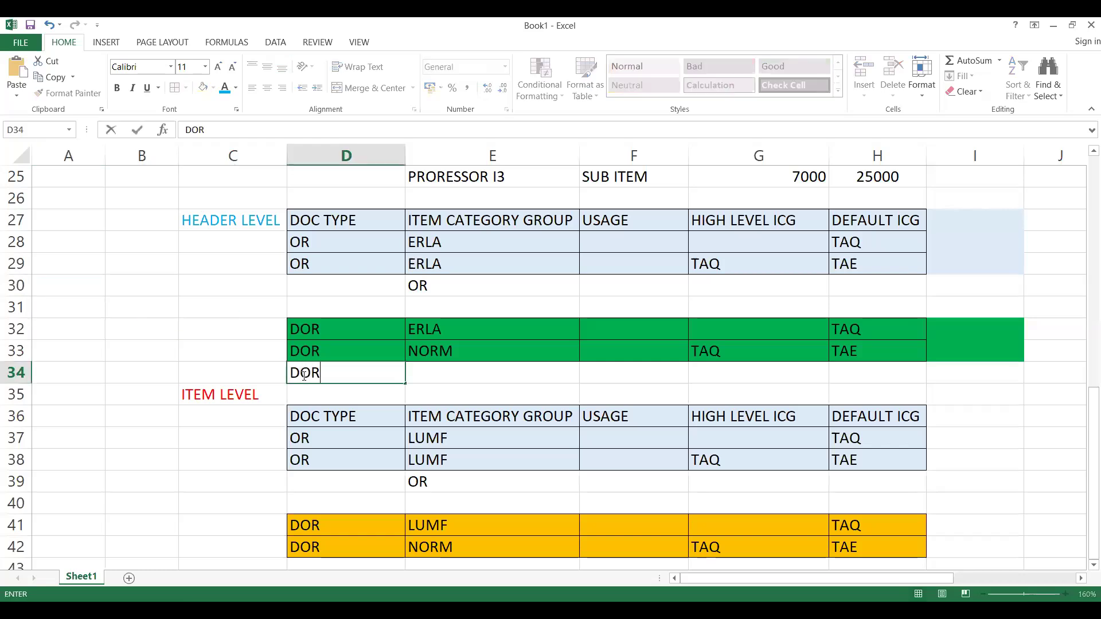
{"action": "key", "text": "Tab"}
{"action": "type", "text": "NOR"}
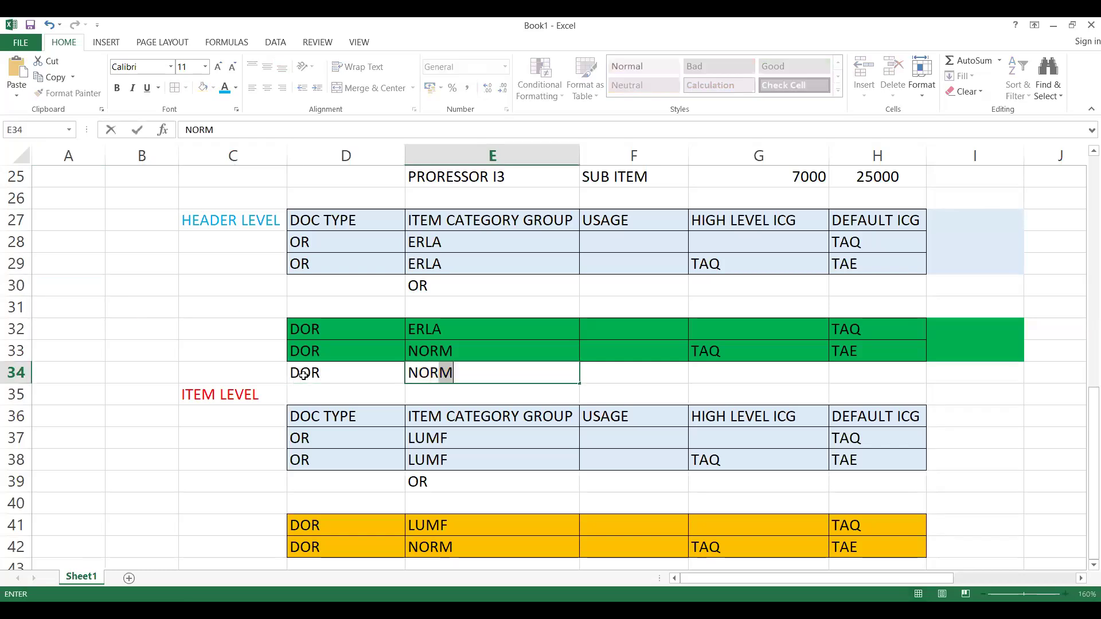
{"action": "key", "text": "Tab"}
{"action": "type", "text": "TEXT"}
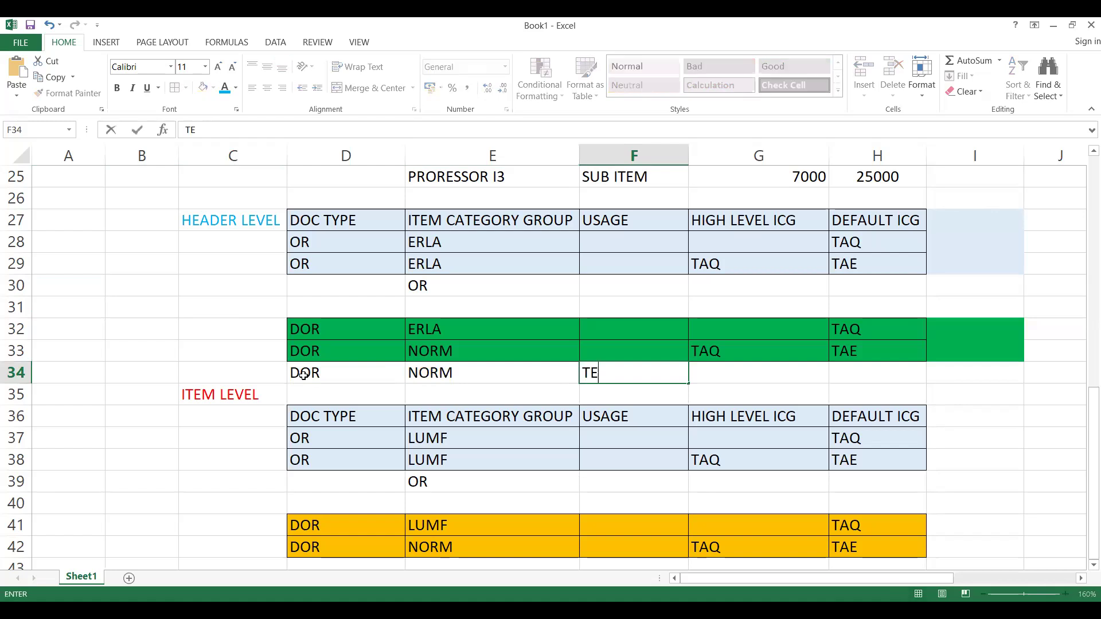
{"action": "key", "text": "BackSpace"}
{"action": "key", "text": "BackSpace"}
{"action": "key", "text": "BackSpace"}
{"action": "key", "text": "BackSpace"}
{"action": "type", "text": "FREE"}
{"action": "key", "text": "BackSpace"}
{"action": "key", "text": "BackSpace"}
{"action": "key", "text": "BackSpace"}
{"action": "key", "text": "BackSpace"}
{"action": "type", "text": "TEXT"}
{"action": "key", "text": "Tab"}
{"action": "type", "text": "TAQ"}
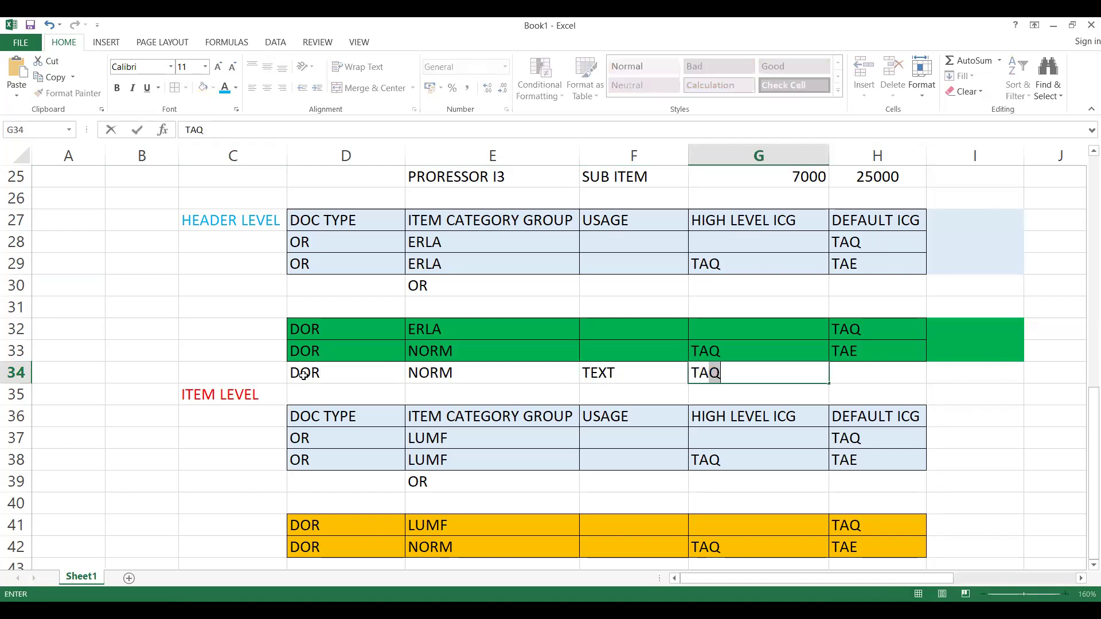
{"action": "key", "text": "Tab"}
{"action": "type", "text": "RA"}
{"action": "key", "text": "BackSpace"}
{"action": "key", "text": "BackSpace"}
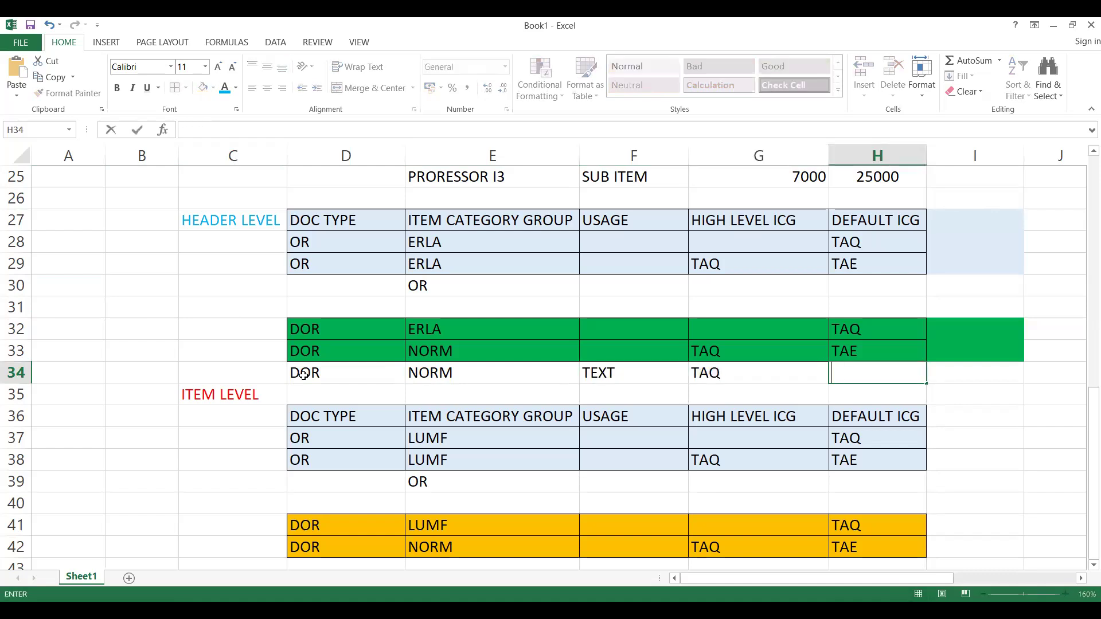
{"action": "type", "text": "TAE"}
{"action": "left_click", "coordinate": [290, 547]}
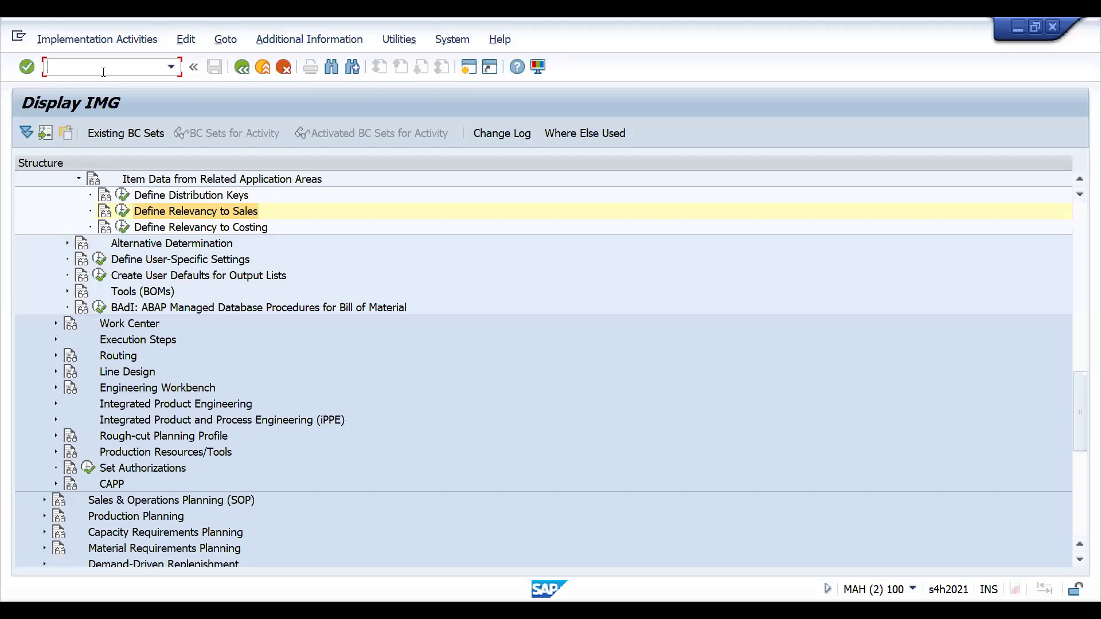
Open SE16N with table MAST and enter 142 as the Material From value.
{"action": "type", "text": "/NSE16N"}
{"action": "key", "text": "Return"}
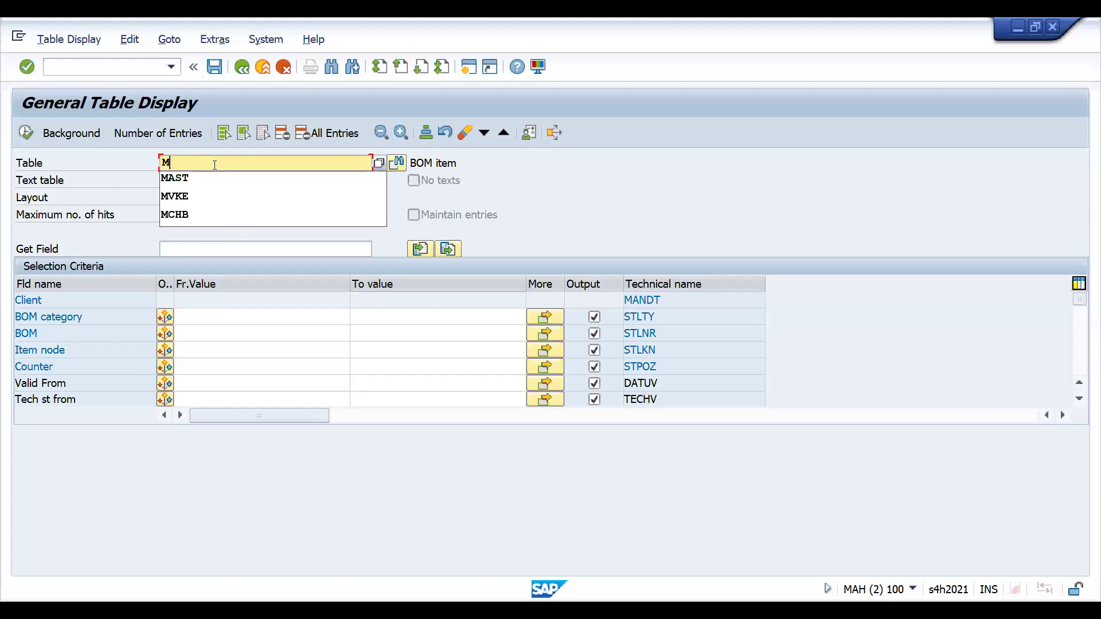
{"action": "key", "text": "Return"}
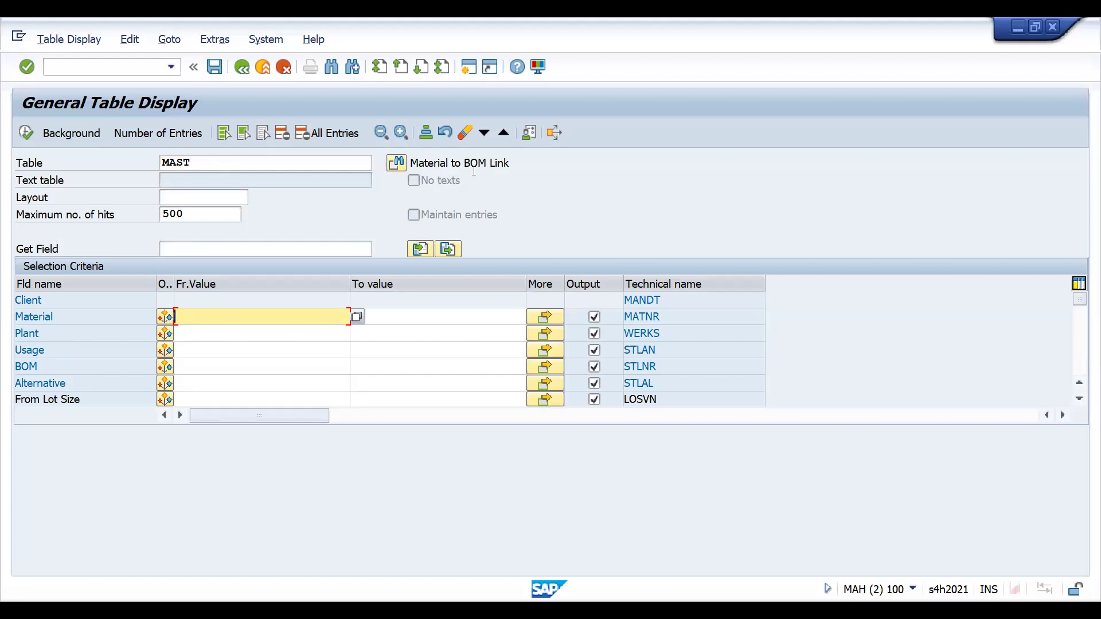
{"action": "type", "text": "142"}
List the MAST entries for material 142 and compare alternatives 1 and 2 of BOM 00001247.
{"action": "left_click", "coordinate": [25, 132]}
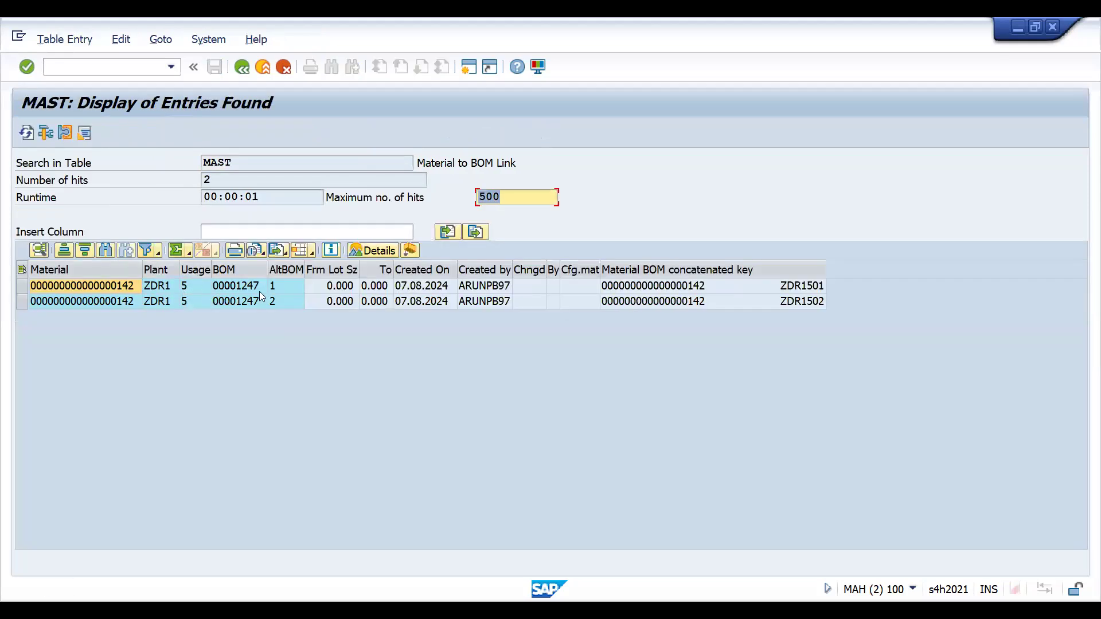
{"action": "left_click", "coordinate": [293, 273]}
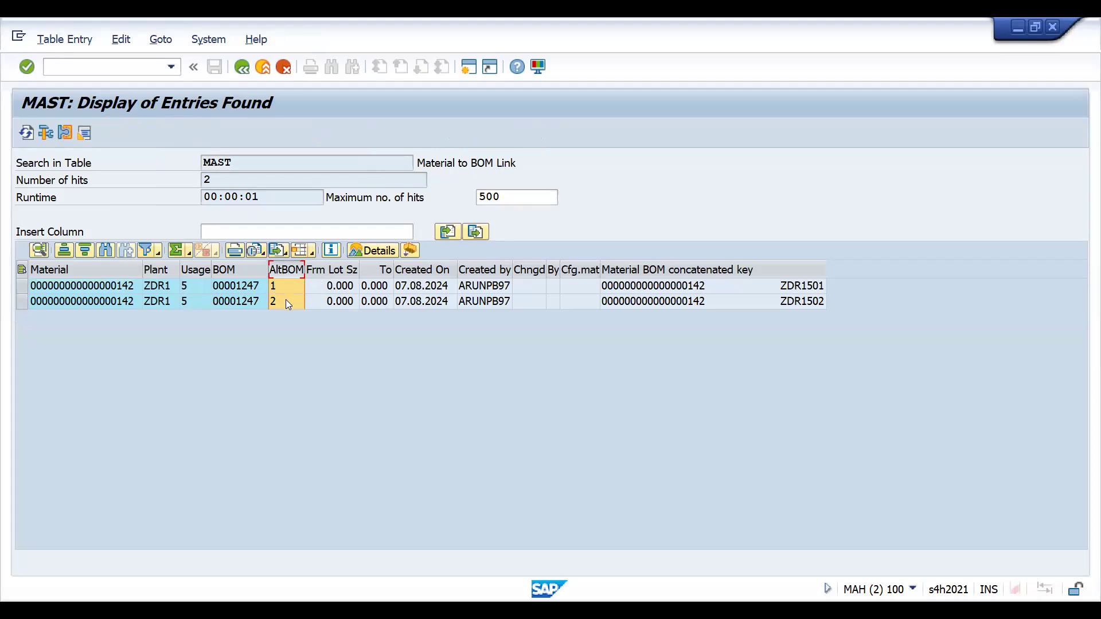
{"action": "left_click", "coordinate": [286, 301]}
{"action": "left_click", "coordinate": [239, 292]}
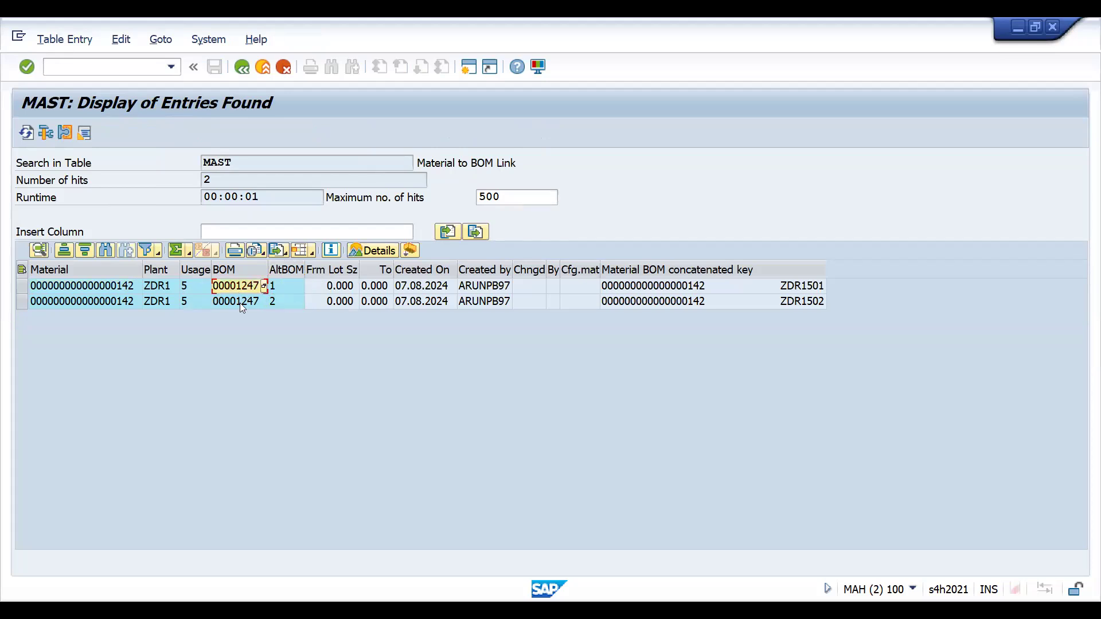
{"action": "left_click", "coordinate": [239, 302]}
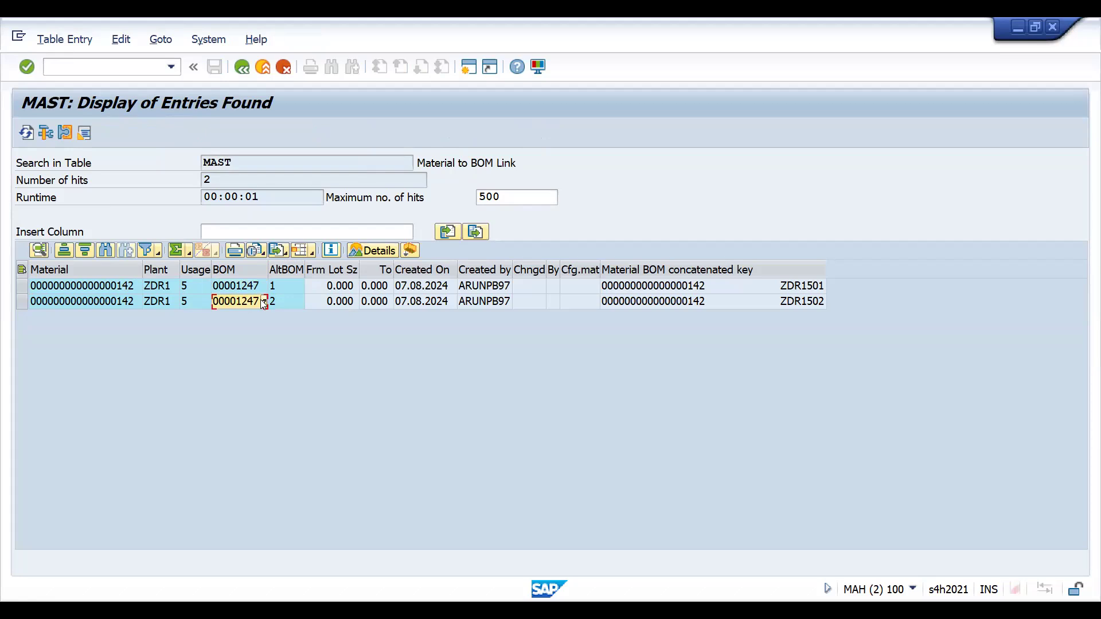
Review the Material BOM key, Plant, Usage and Material columns, then return to the selection screen.
{"action": "left_click", "coordinate": [680, 269]}
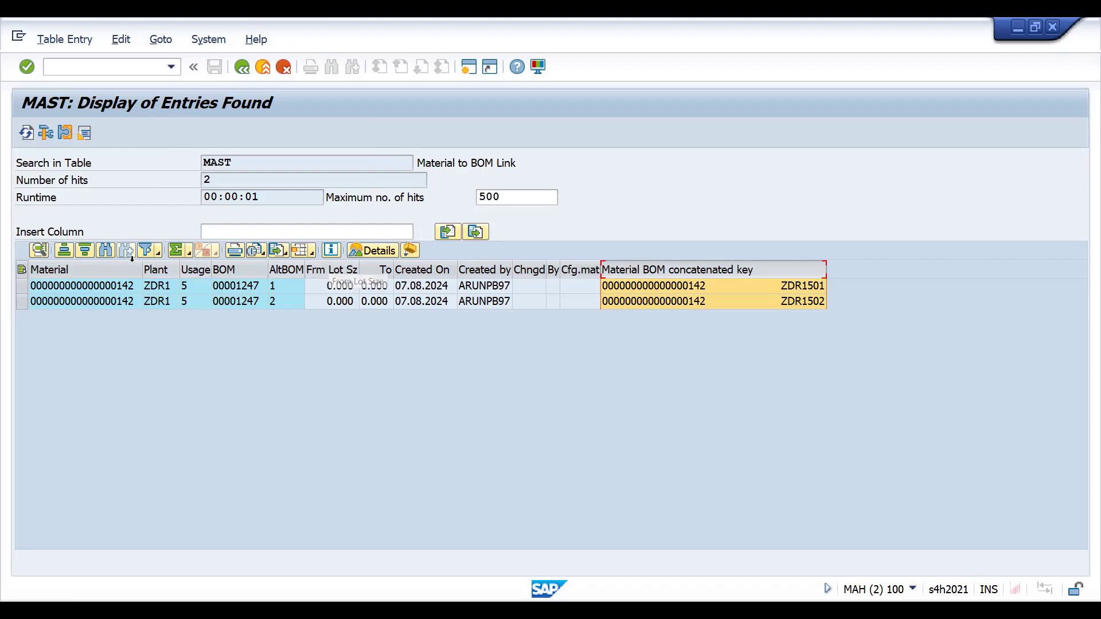
{"action": "left_click", "coordinate": [163, 274]}
{"action": "left_click", "coordinate": [186, 269]}
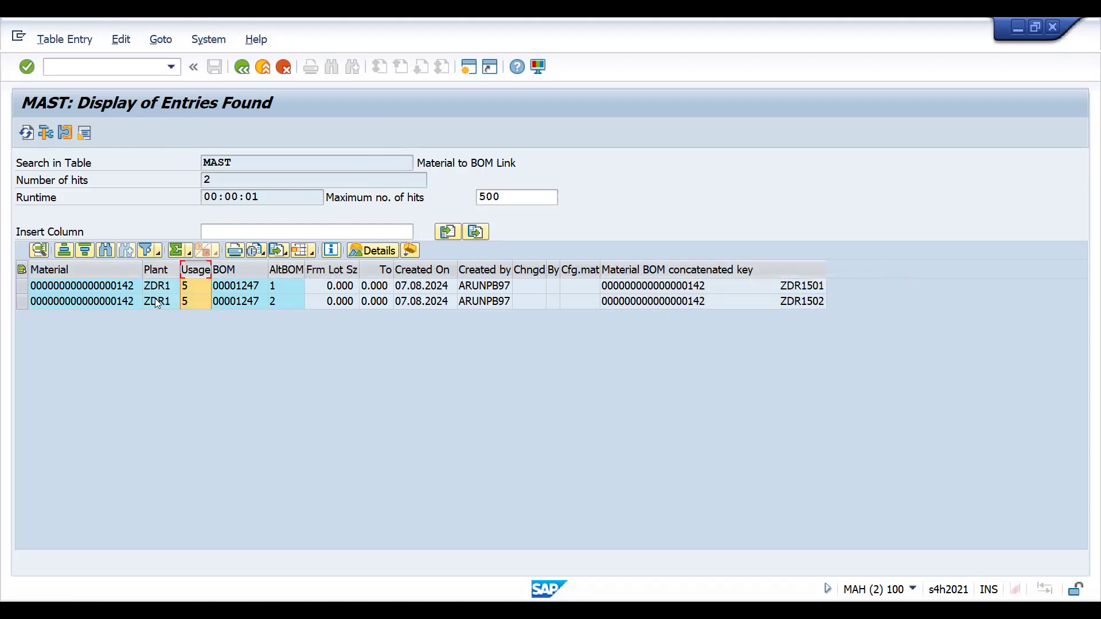
{"action": "left_click", "coordinate": [119, 269]}
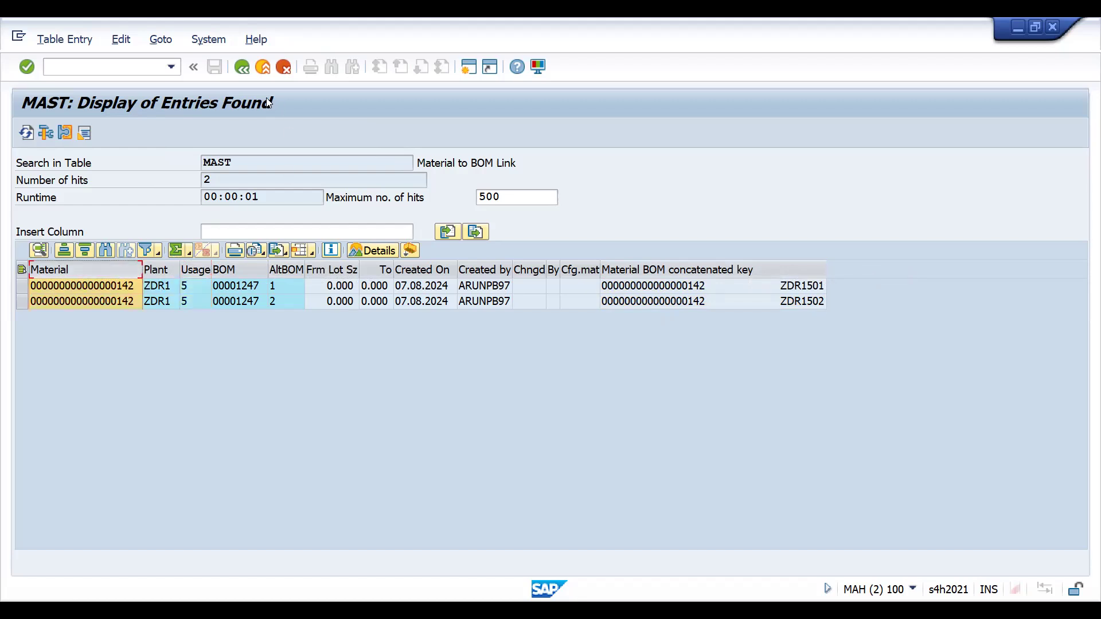
{"action": "left_click", "coordinate": [240, 289]}
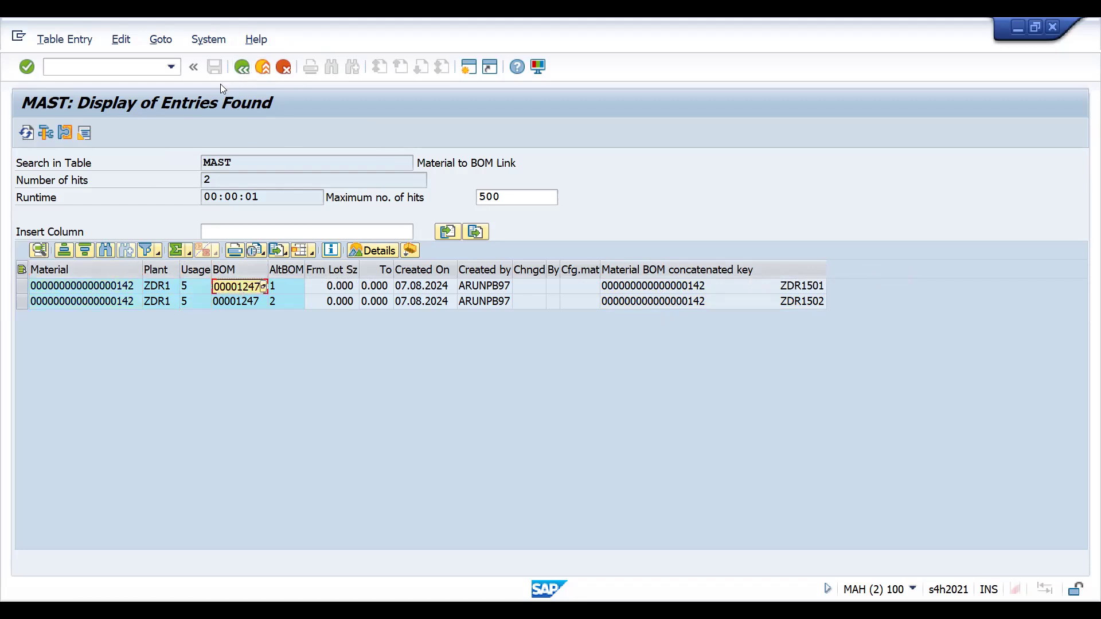
{"action": "left_click", "coordinate": [244, 67]}
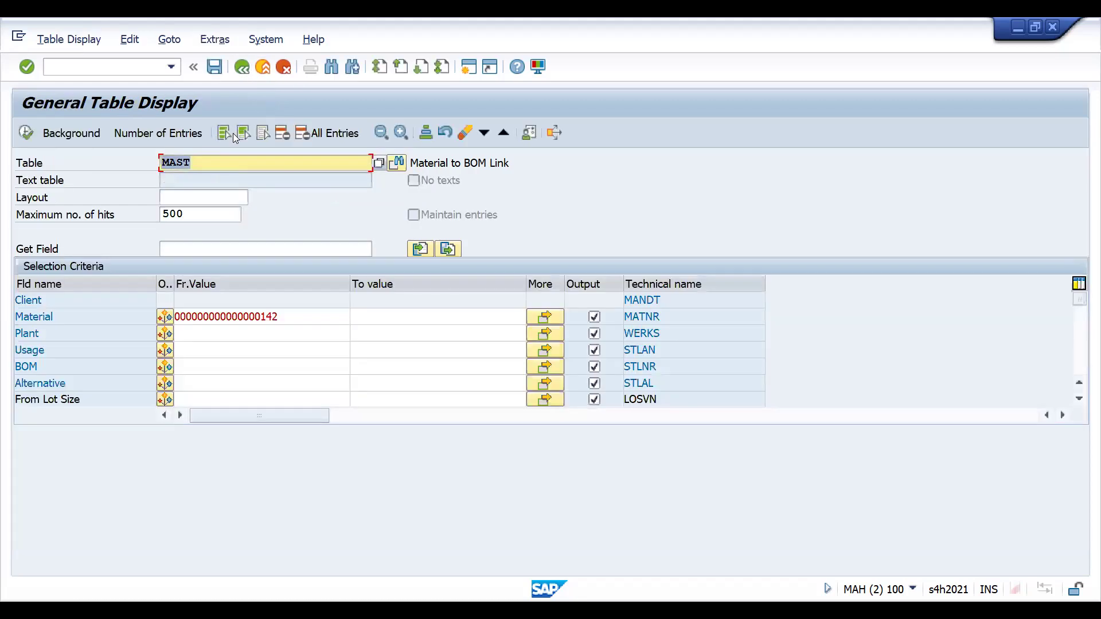
{"action": "type", "text": "S"}
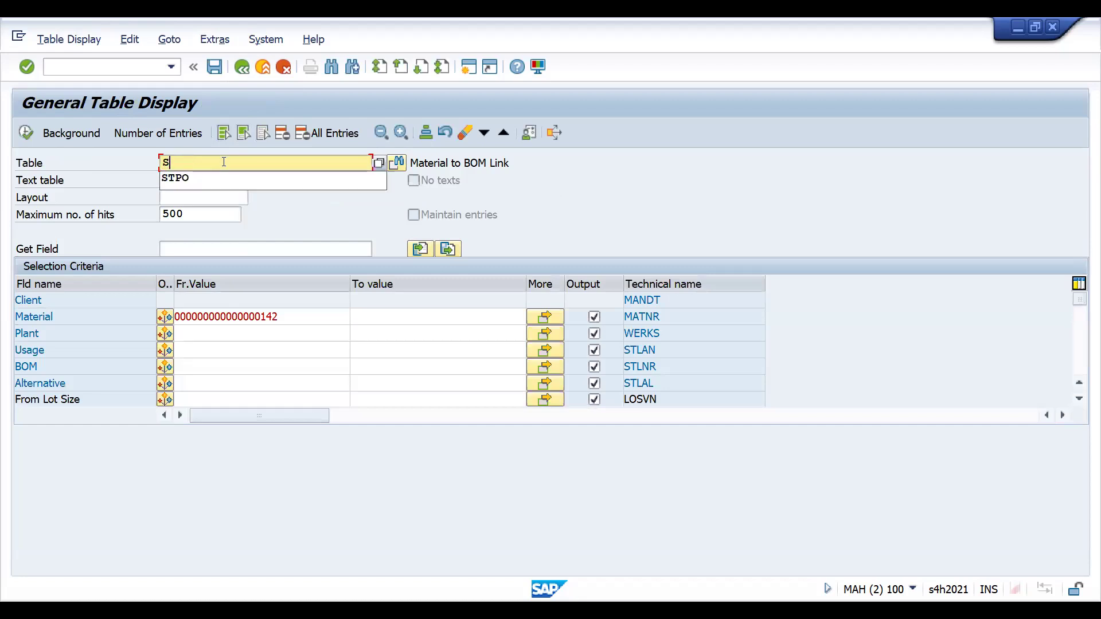
{"action": "type", "text": "T"}
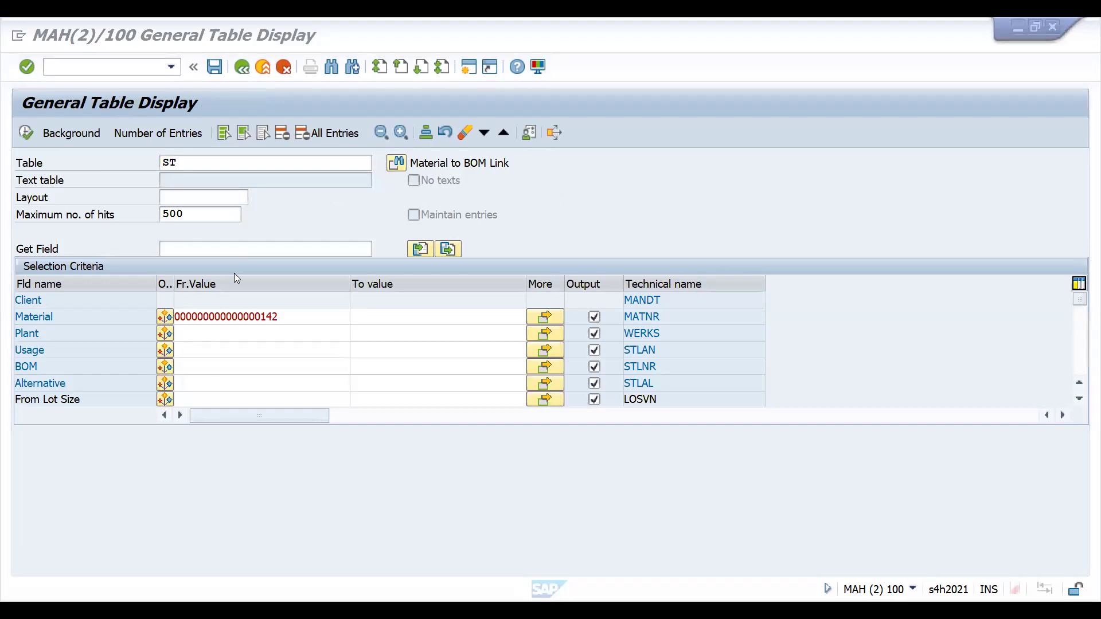
Query table STKO filtered to BOM 00001247.
{"action": "left_click", "coordinate": [200, 166]}
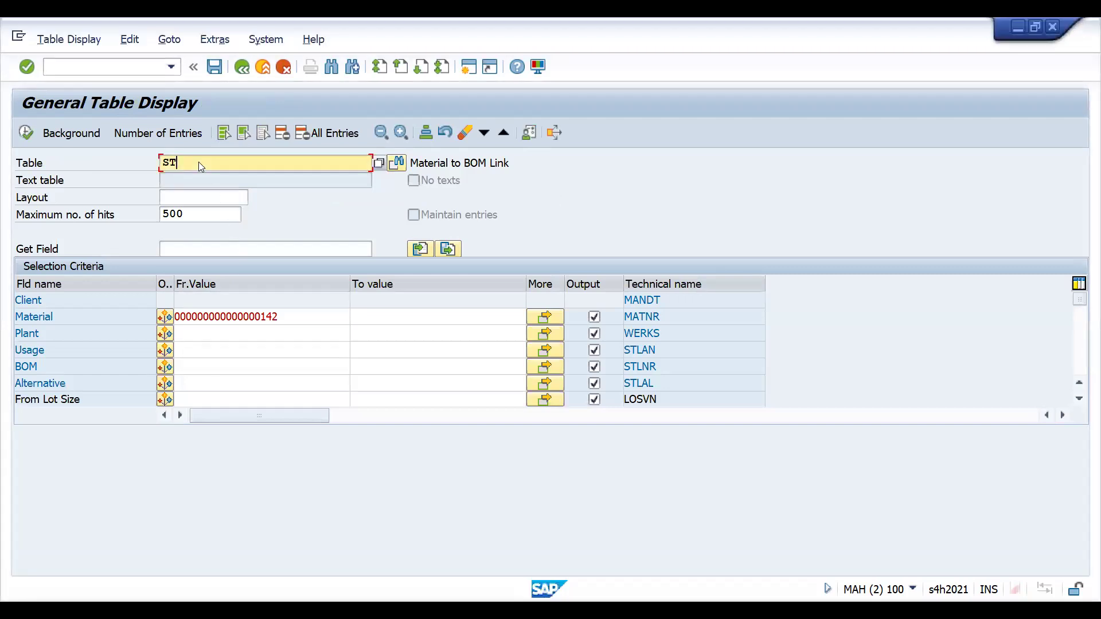
{"action": "key", "text": "Return"}
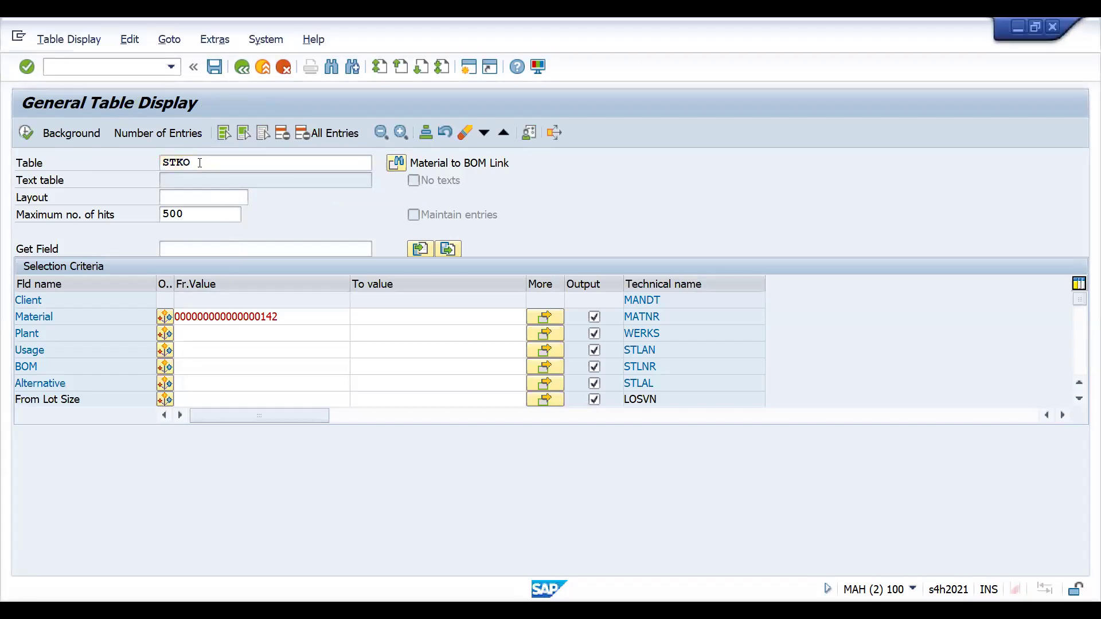
{"action": "left_click", "coordinate": [228, 332]}
{"action": "type", "text": "00001247"}
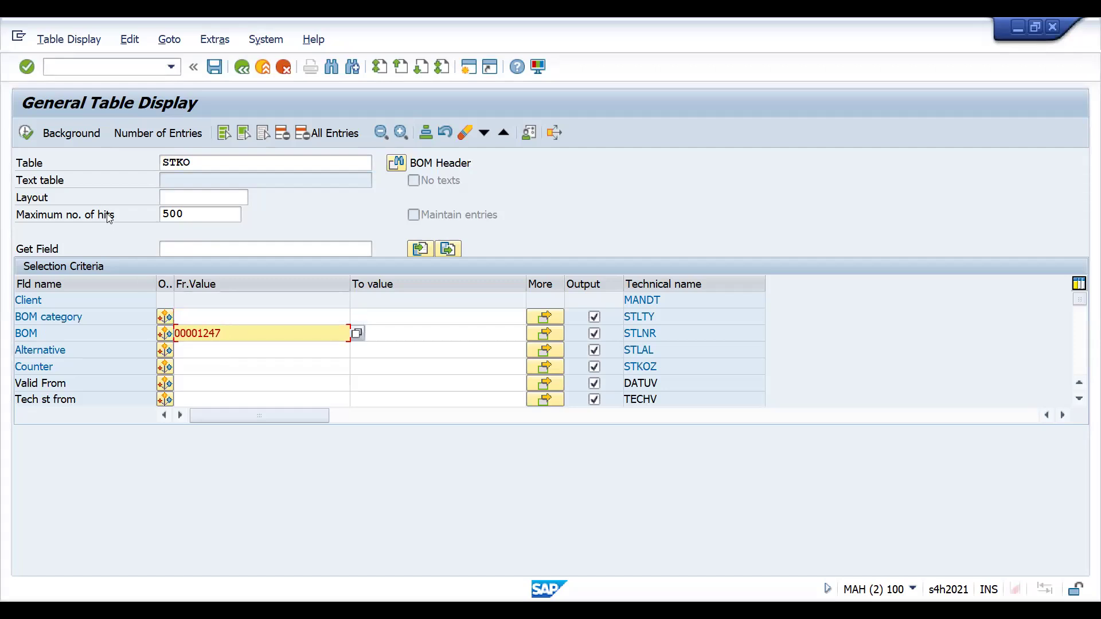
{"action": "left_click", "coordinate": [27, 133]}
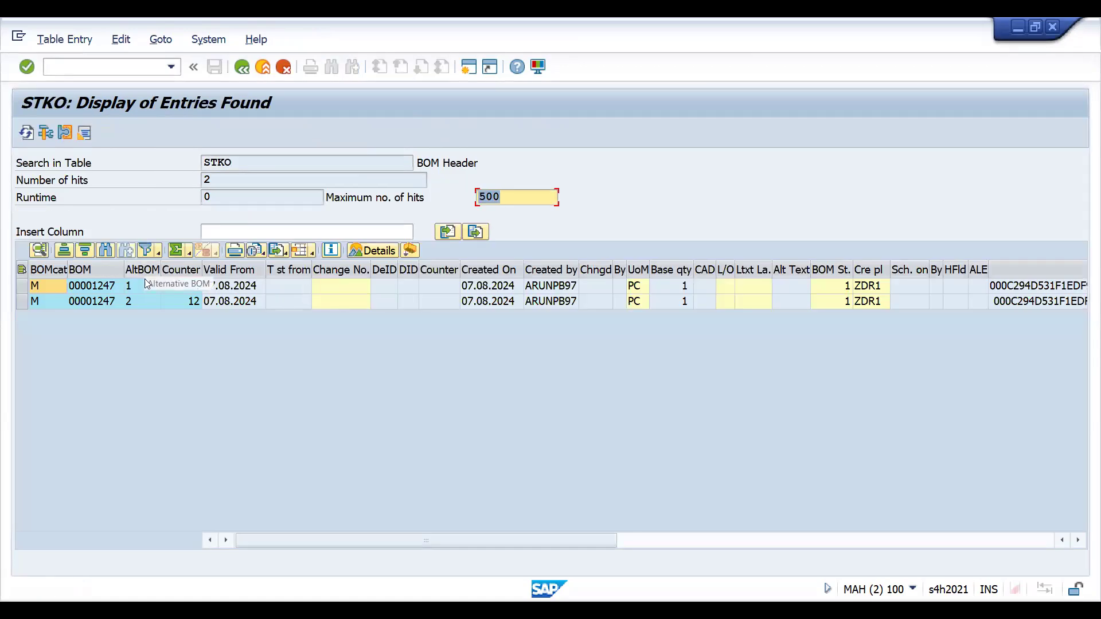
Point out the Counter and unit of measure columns and row 1's 1 PC base quantity.
{"action": "left_click", "coordinate": [184, 271]}
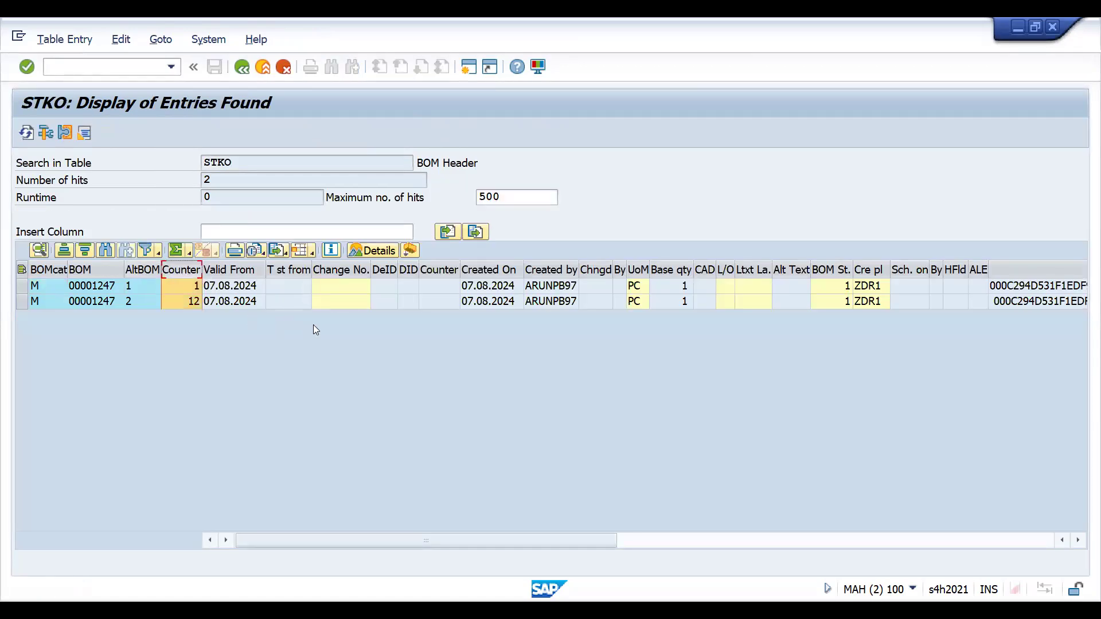
{"action": "left_click", "coordinate": [638, 269]}
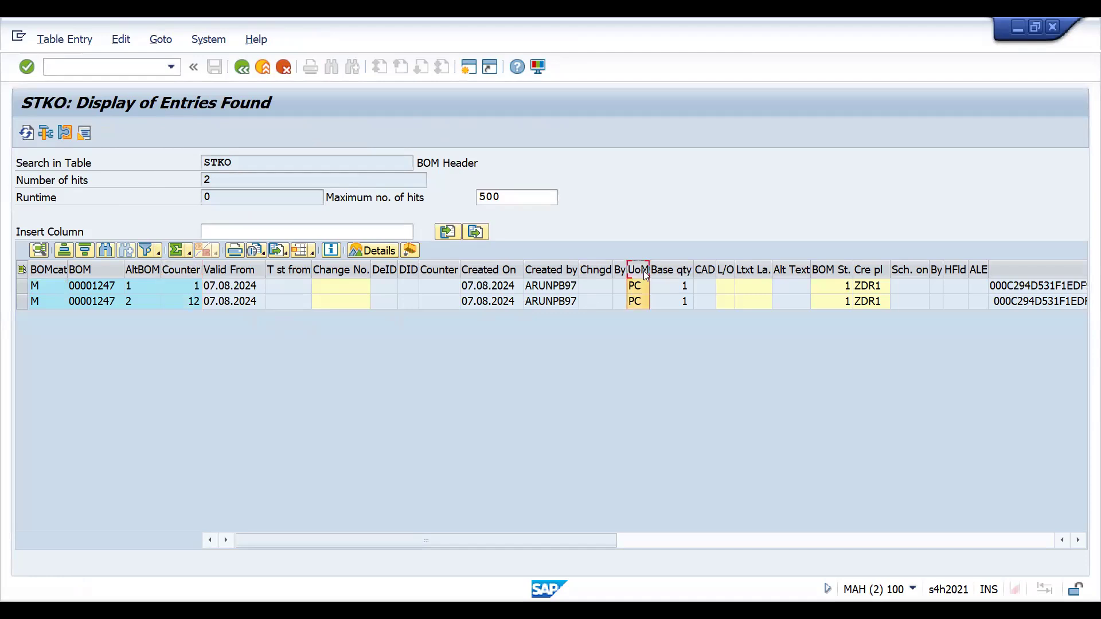
{"action": "left_click", "coordinate": [669, 288]}
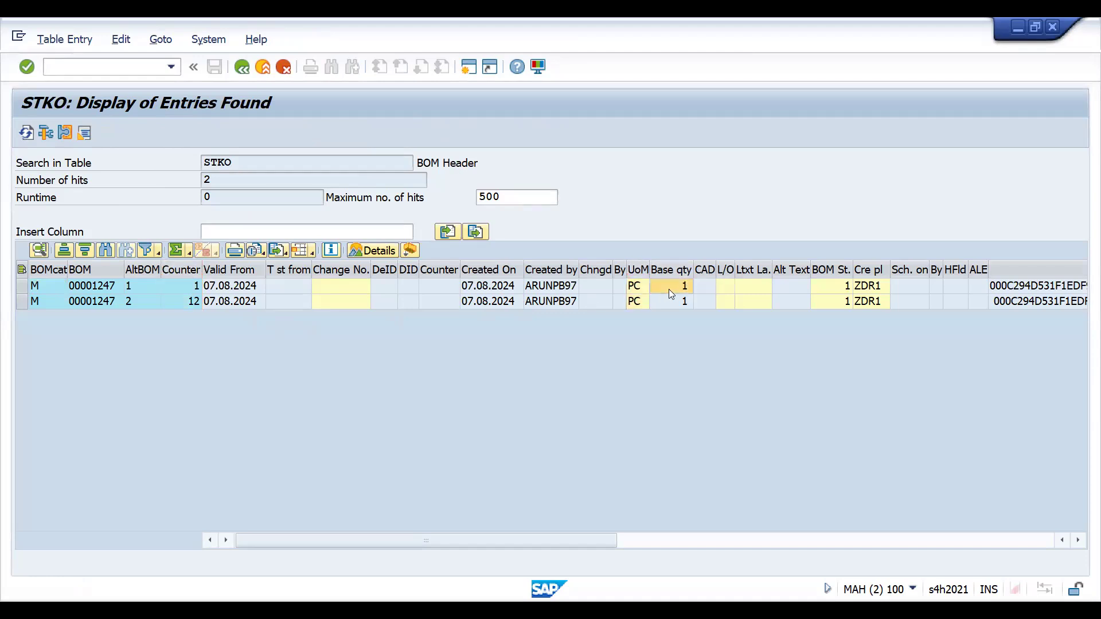
Inspect alternative 1's header details (1.000 PC, valid to 31.12.9999) and close them.
{"action": "double_click", "coordinate": [668, 289]}
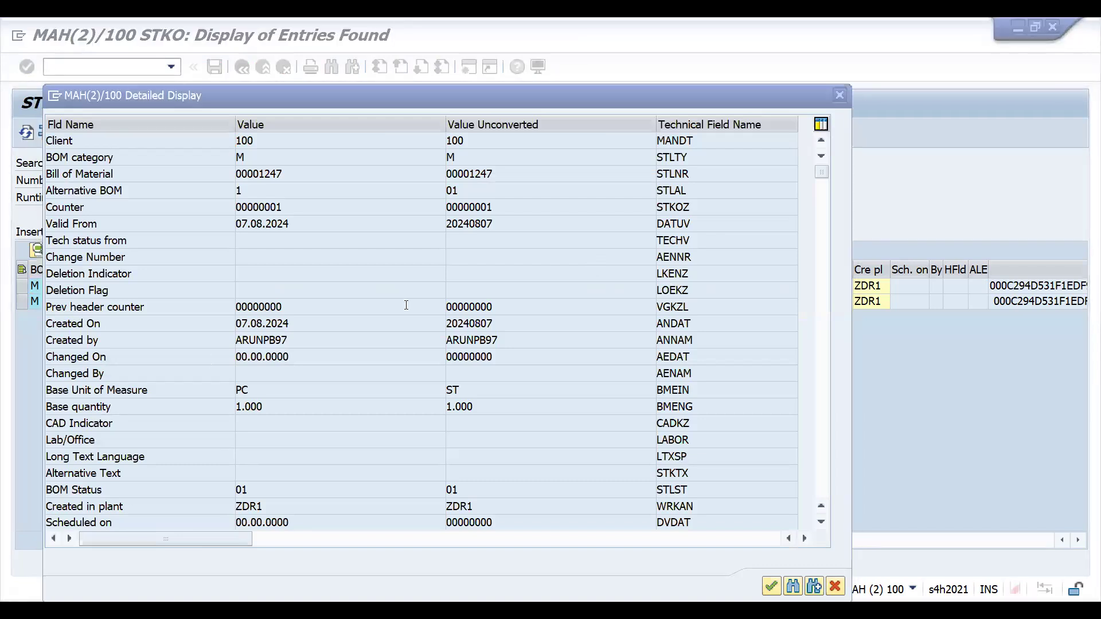
{"action": "left_click", "coordinate": [822, 488]}
{"action": "left_click", "coordinate": [822, 493]}
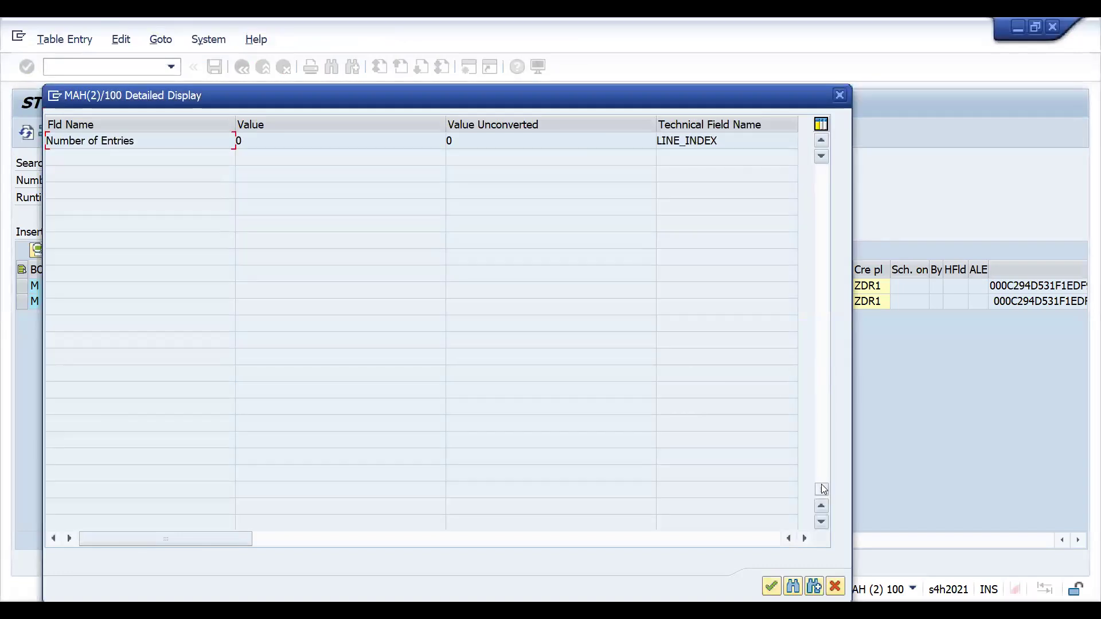
{"action": "left_click", "coordinate": [818, 256]}
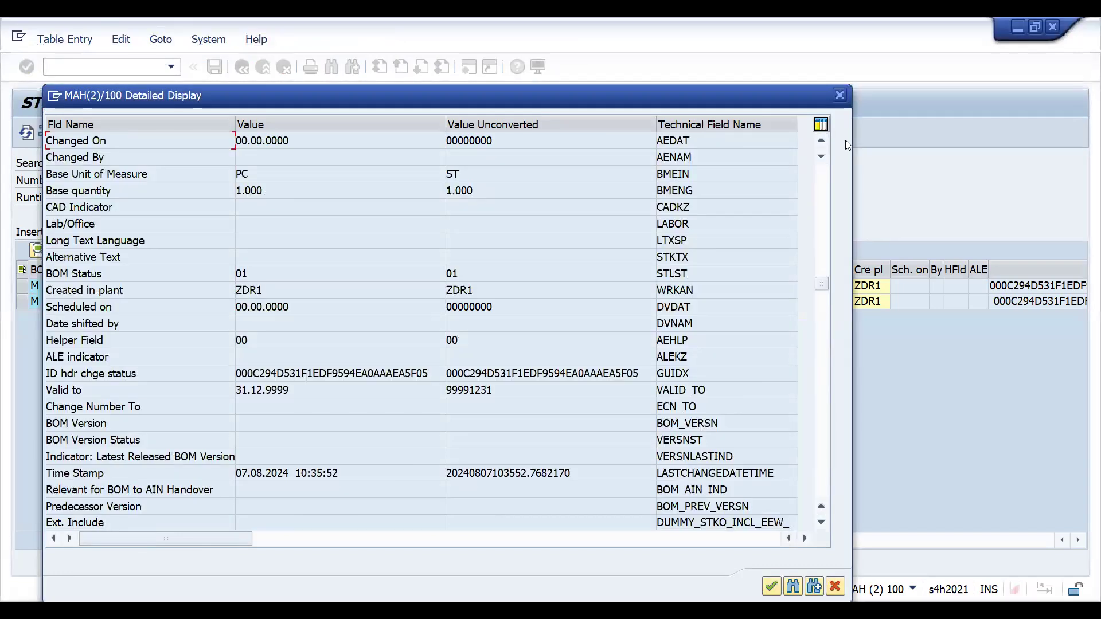
{"action": "left_click", "coordinate": [836, 591]}
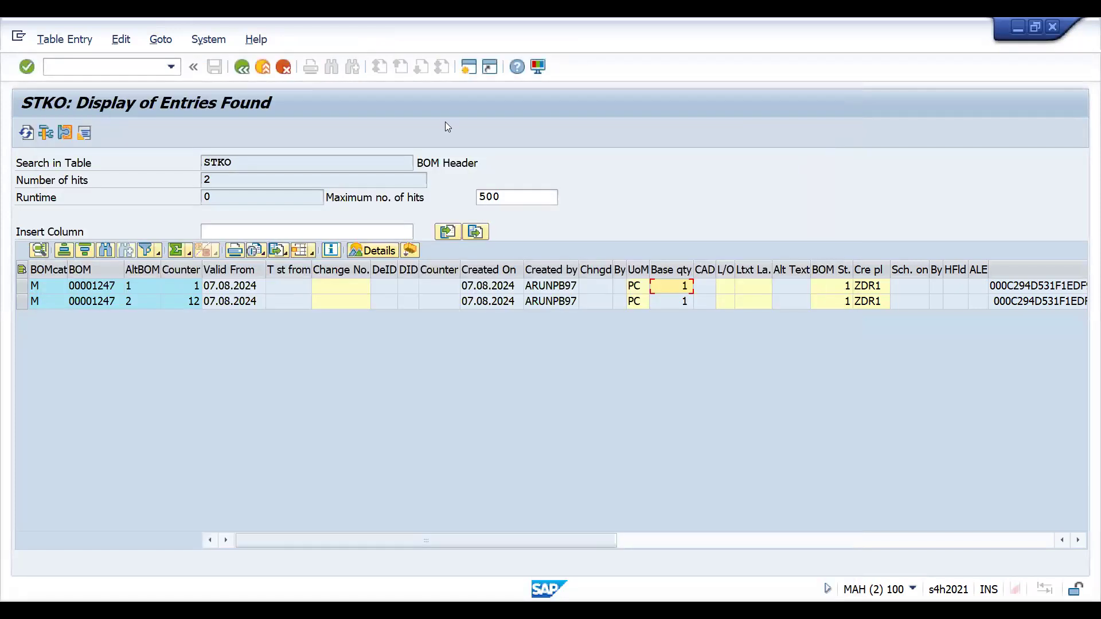
{"action": "left_click", "coordinate": [242, 67]}
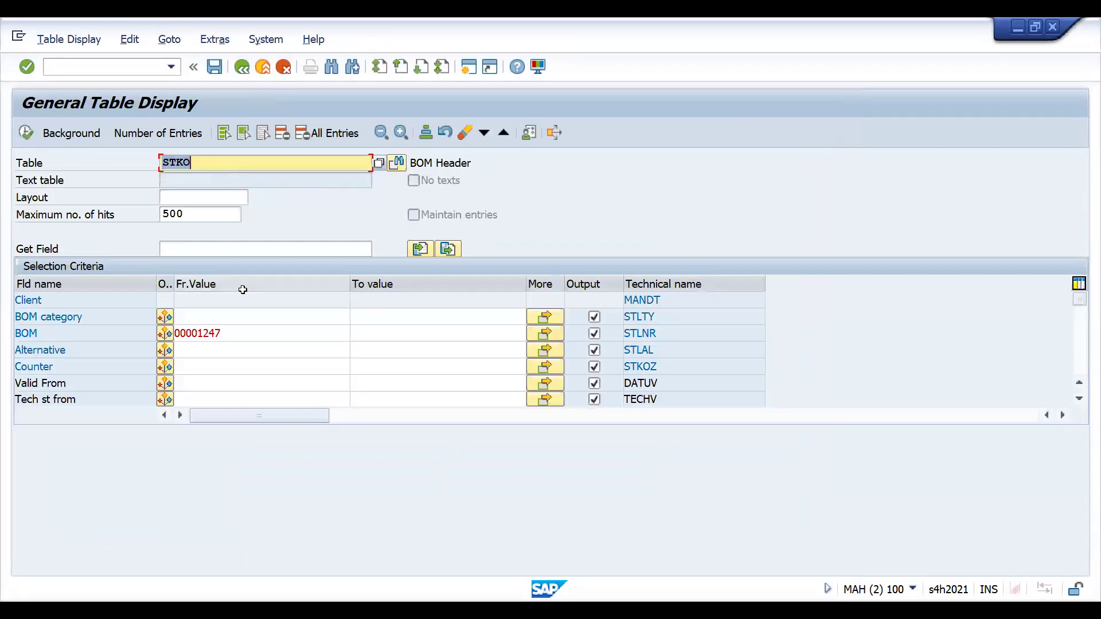
{"action": "left_click", "coordinate": [232, 332]}
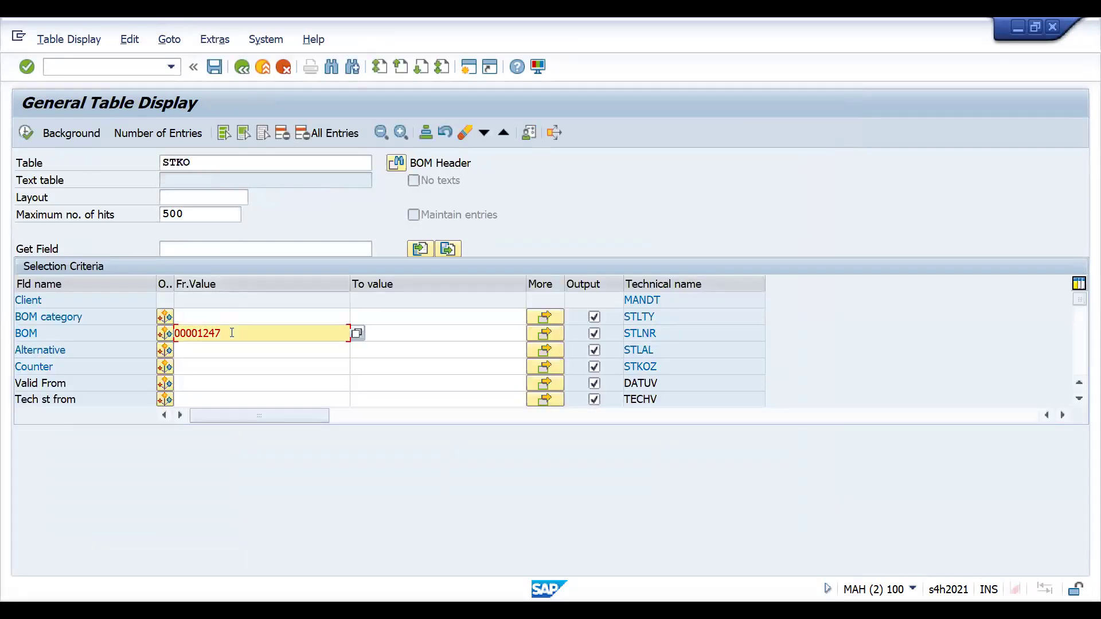
{"action": "key", "text": "BackSpace"}
{"action": "key", "text": "BackSpace"}
{"action": "key", "text": "BackSpace"}
{"action": "key", "text": "BackSpace"}
{"action": "key", "text": "BackSpace"}
{"action": "key", "text": "BackSpace"}
{"action": "key", "text": "BackSpace"}
{"action": "key", "text": "BackSpace"}
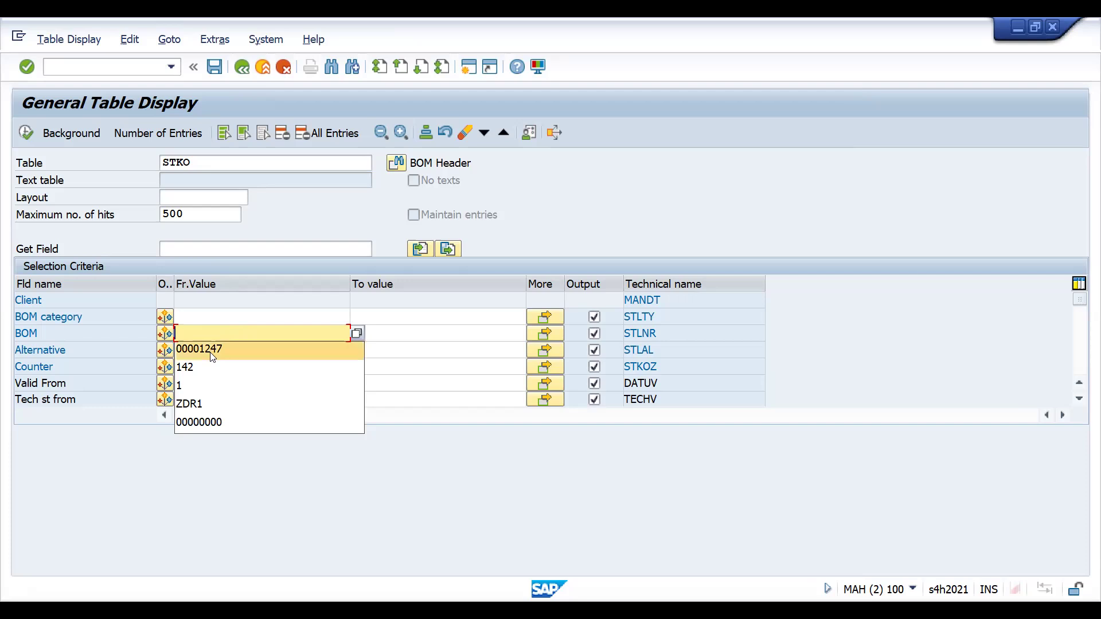
{"action": "left_click", "coordinate": [211, 351]}
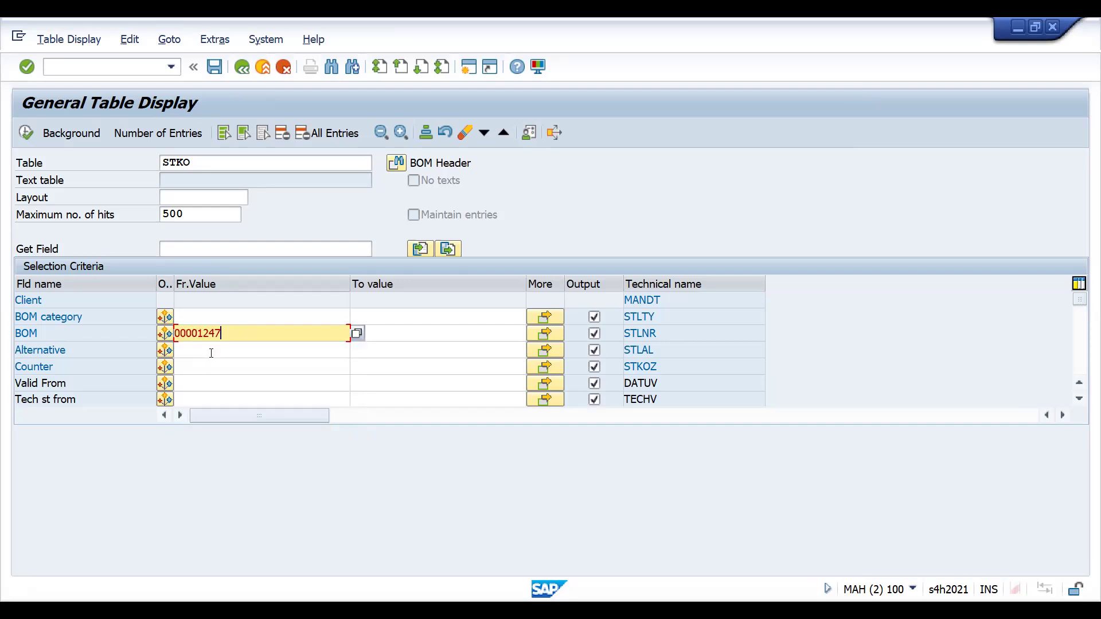
{"action": "left_click", "coordinate": [26, 133]}
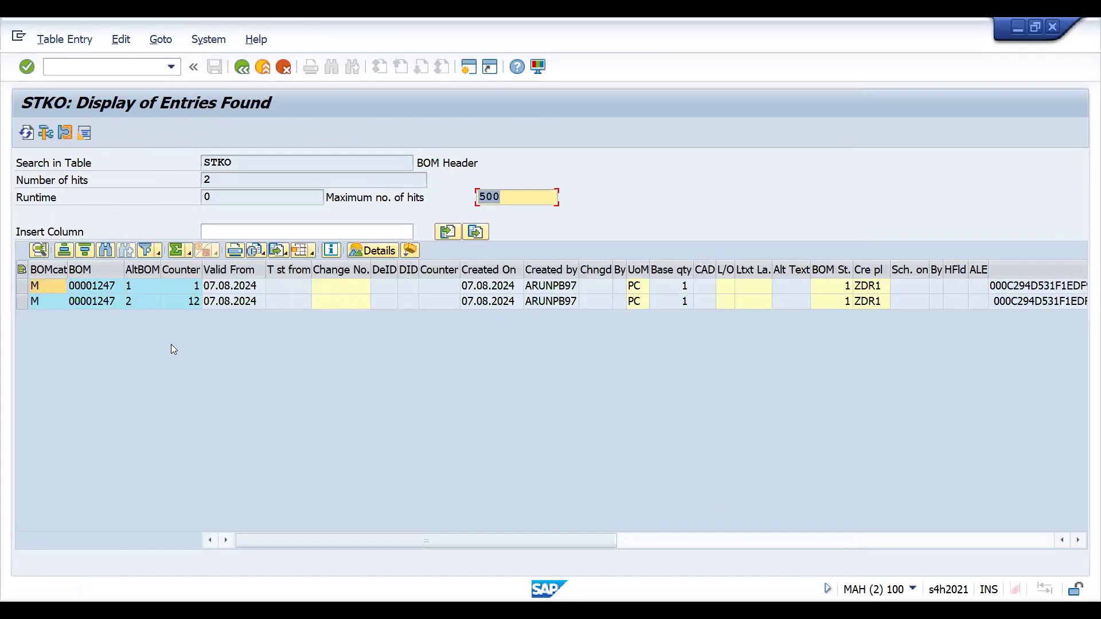
{"action": "left_click", "coordinate": [51, 285]}
{"action": "left_click", "coordinate": [63, 286]}
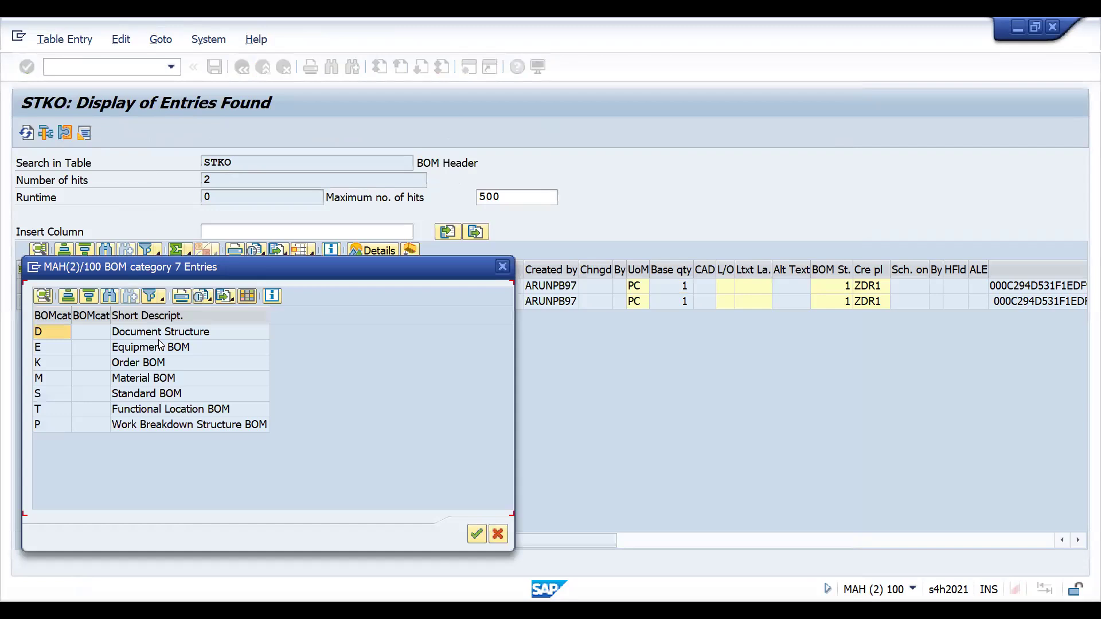
{"action": "left_click", "coordinate": [258, 379]}
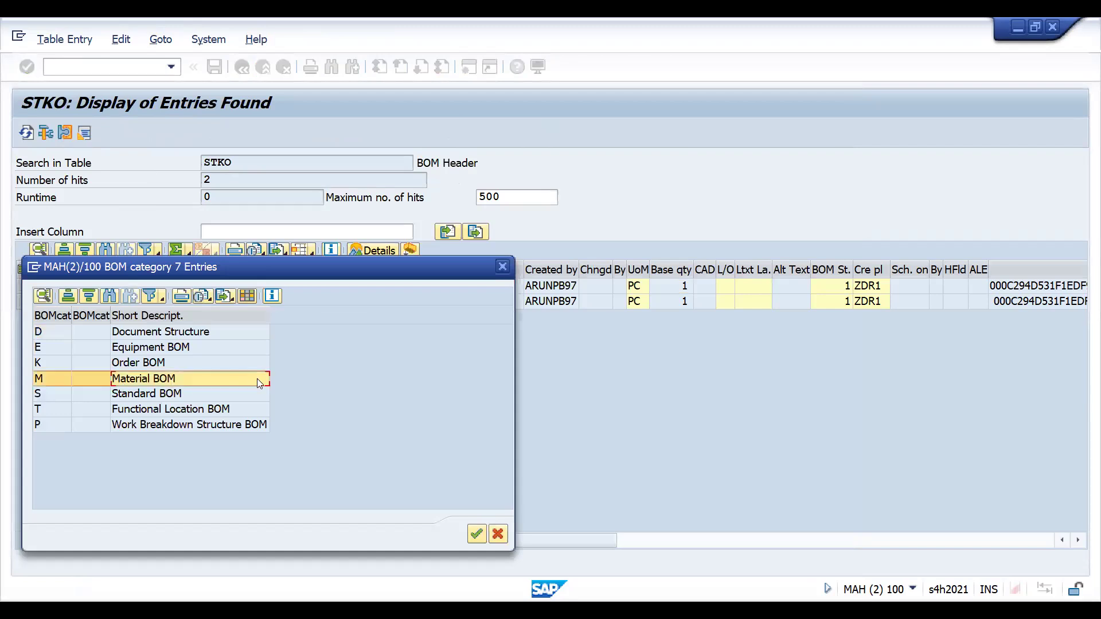
{"action": "left_click", "coordinate": [503, 267]}
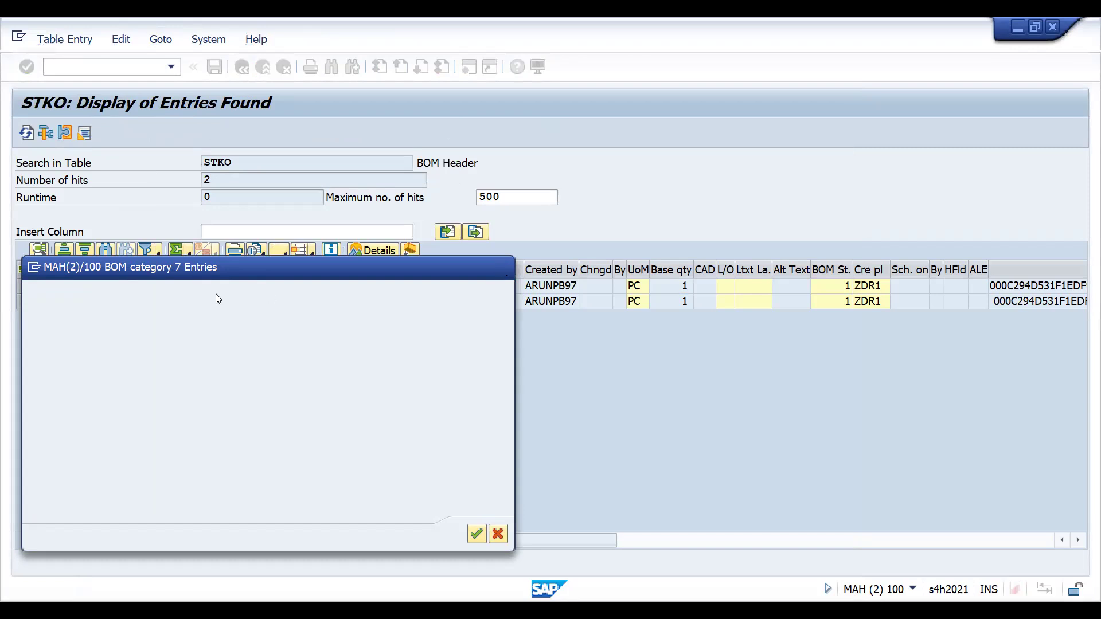
{"action": "left_click", "coordinate": [90, 286]}
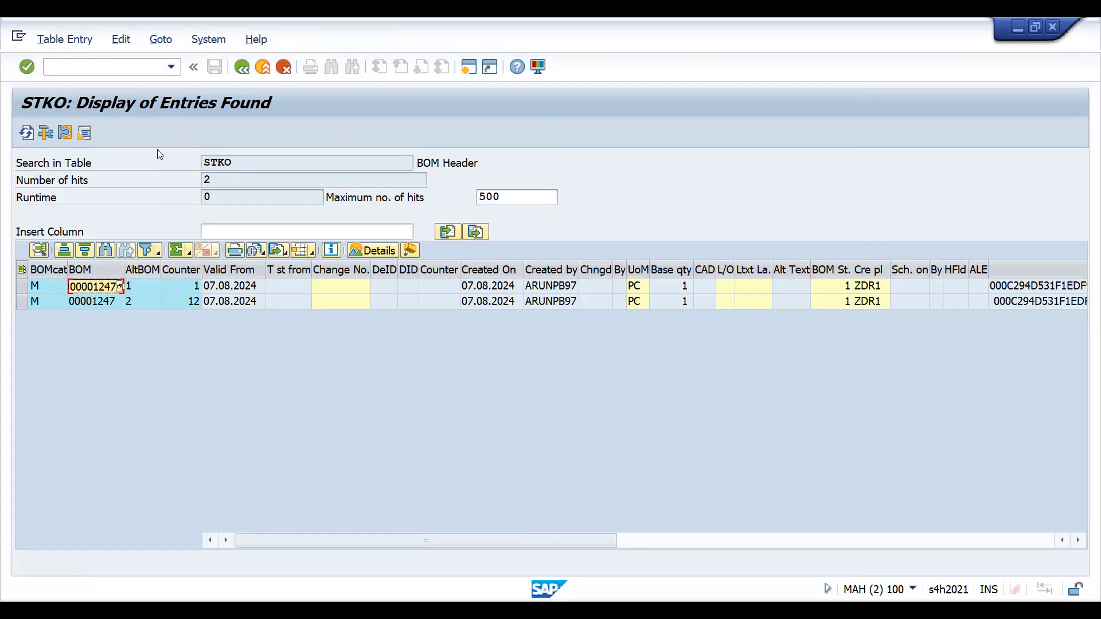
Back in SE16N, run table STPO with the BOM filter 00001247.
{"action": "left_click", "coordinate": [241, 67]}
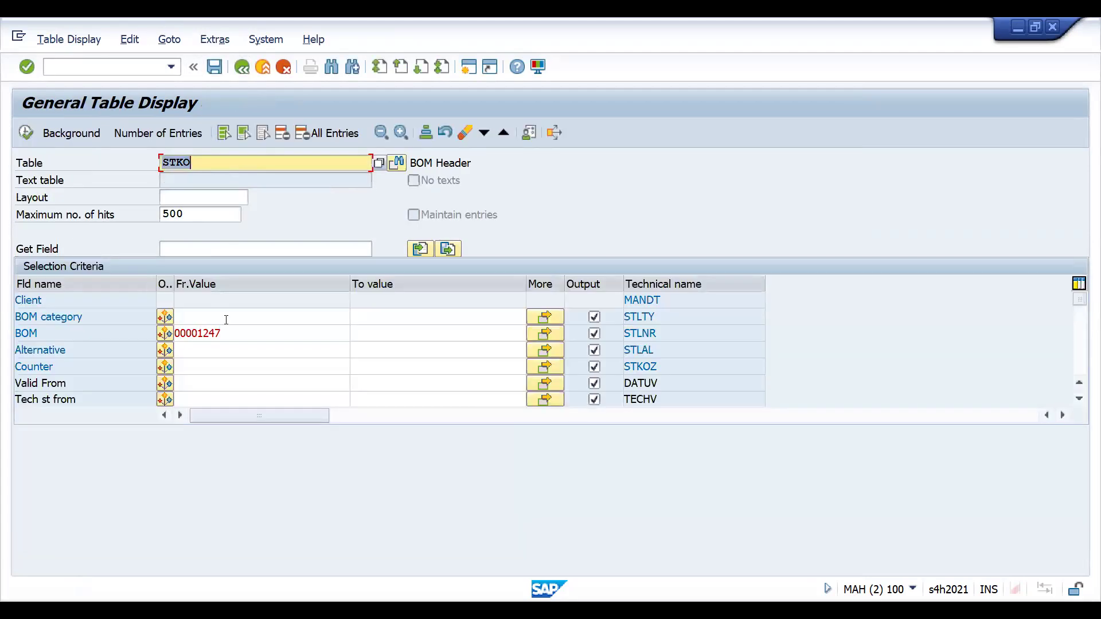
{"action": "type", "text": "S"}
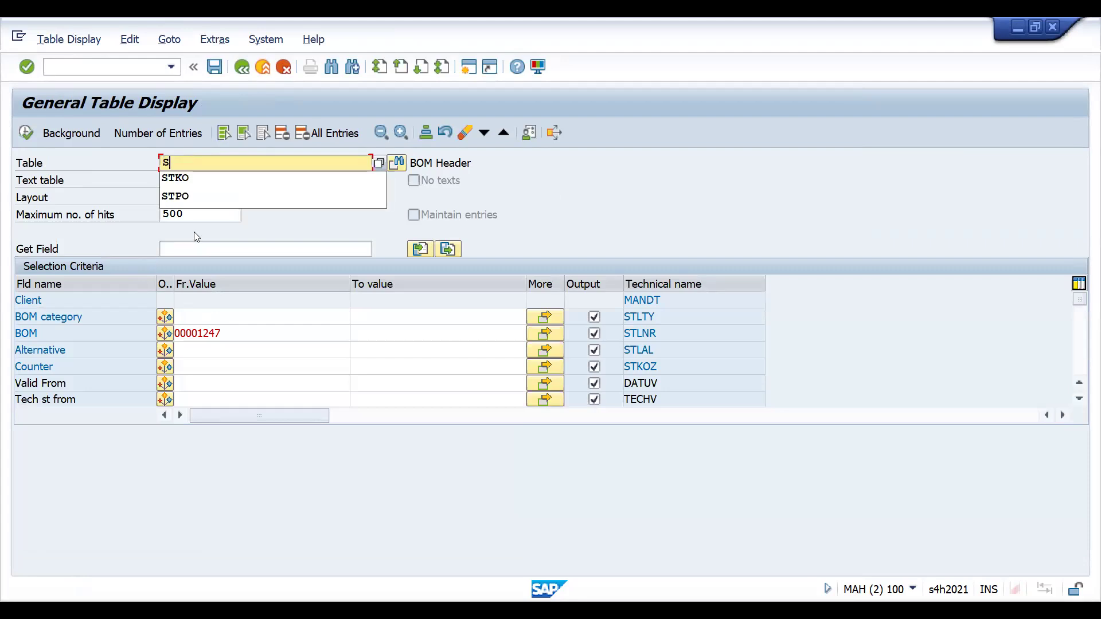
{"action": "type", "text": "TP"}
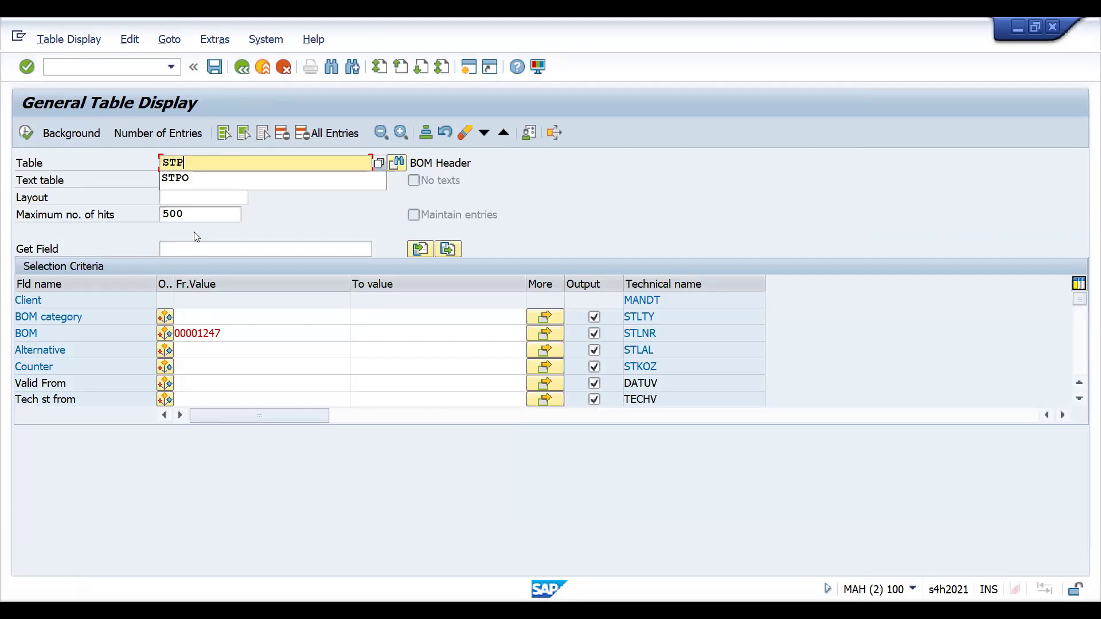
{"action": "type", "text": "O"}
{"action": "key", "text": "Return"}
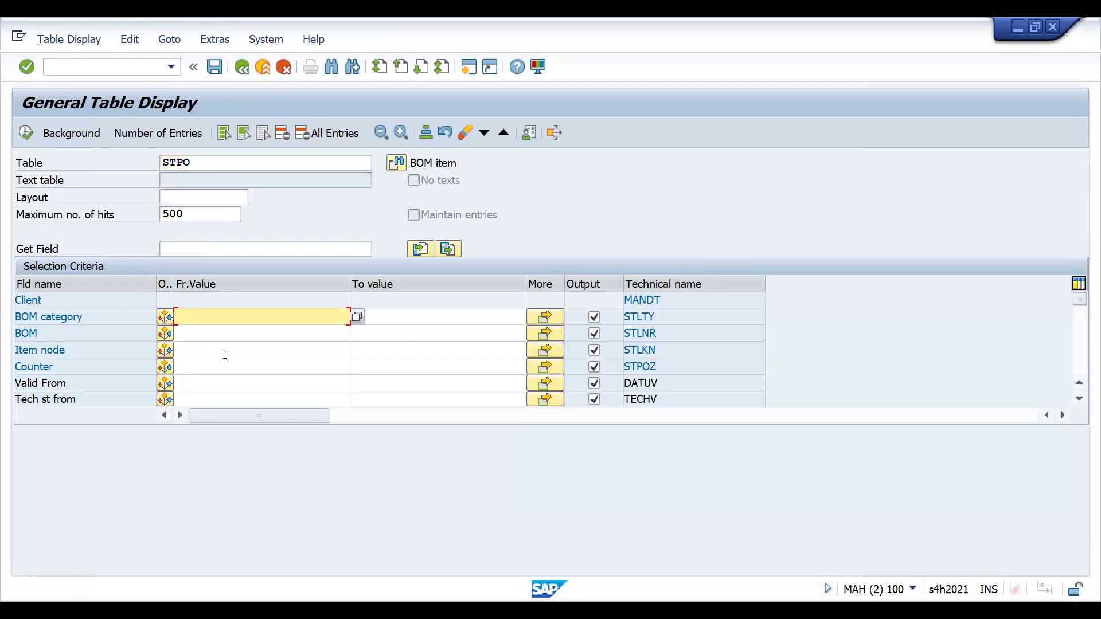
{"action": "left_click", "coordinate": [210, 334]}
{"action": "type", "text": "00001247"}
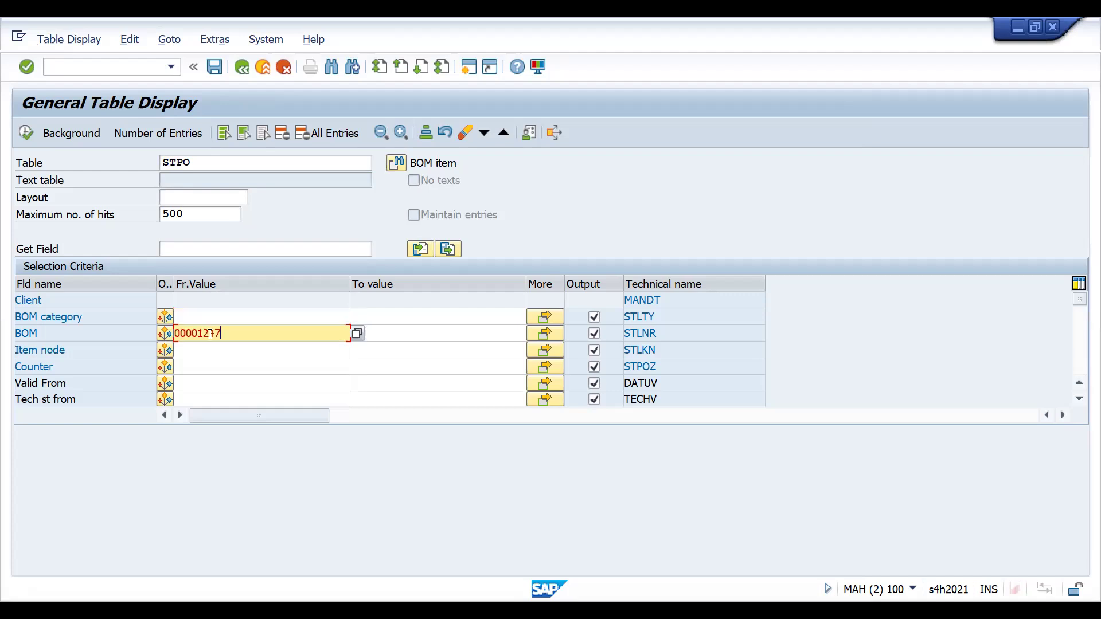
{"action": "left_click", "coordinate": [26, 133]}
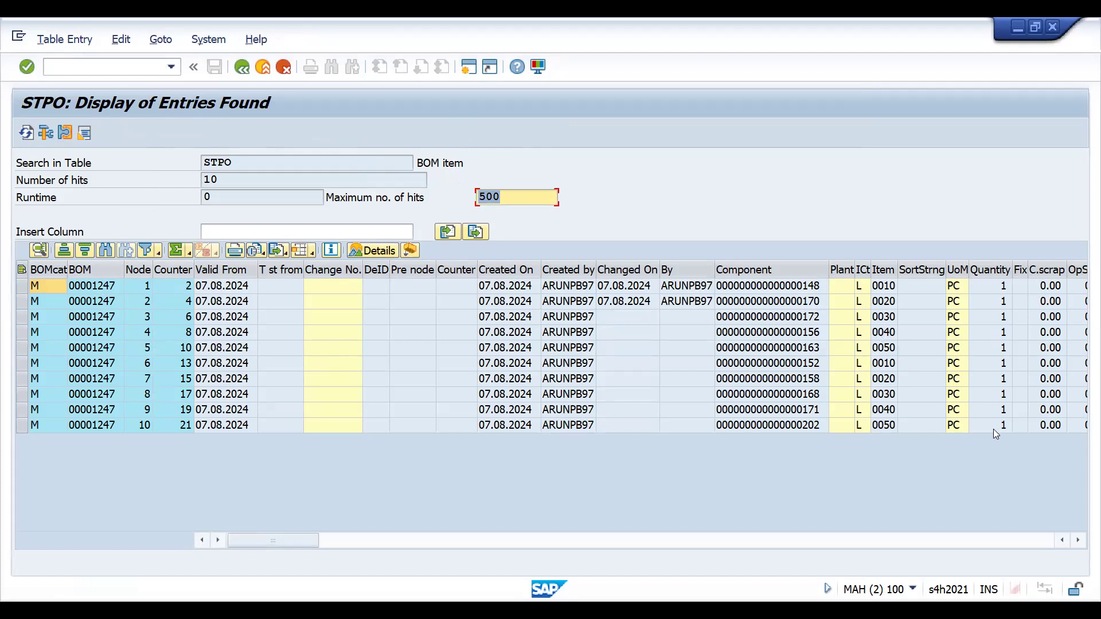
Step through item 0050's fields toward its scrap and sales values.
{"action": "left_click", "coordinate": [891, 349]}
{"action": "key", "text": "Right"}
{"action": "key", "text": "Right"}
{"action": "key", "text": "Right"}
{"action": "key", "text": "Right"}
{"action": "key", "text": "Right"}
{"action": "key", "text": "Right"}
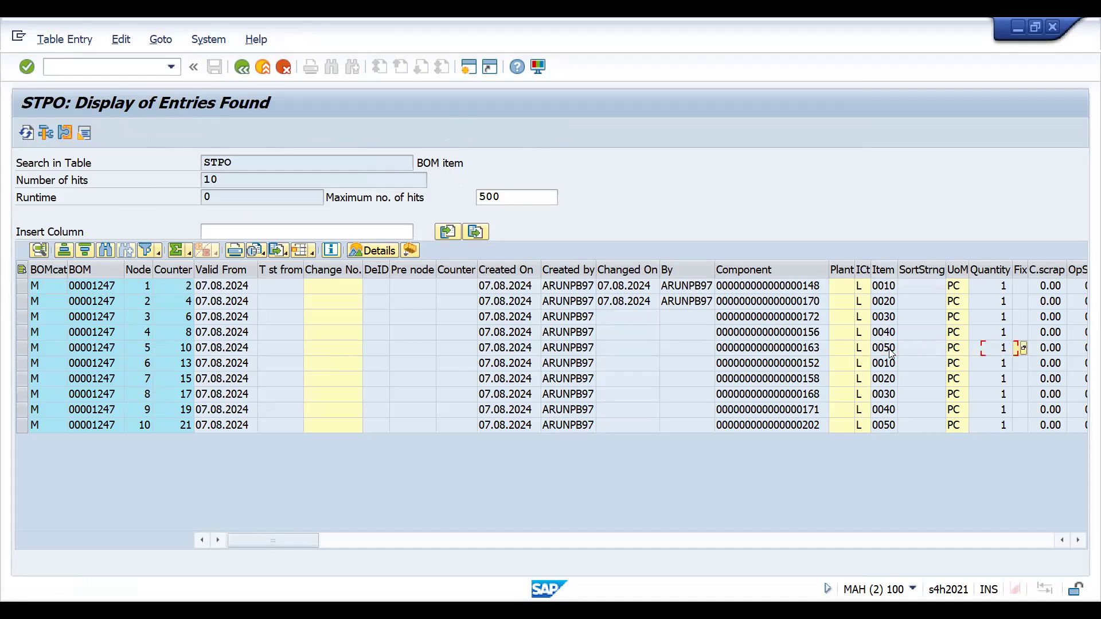
{"action": "key", "text": "Right"}
{"action": "key", "text": "Right"}
{"action": "key", "text": "Right"}
{"action": "key", "text": "Right"}
{"action": "key", "text": "Right"}
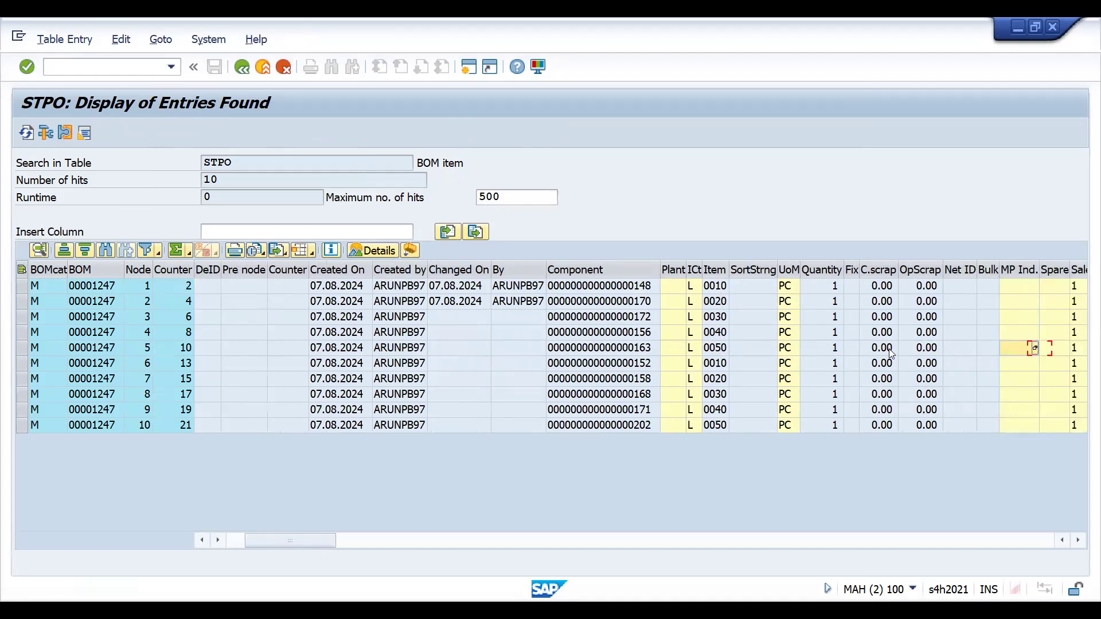
{"action": "key", "text": "Right"}
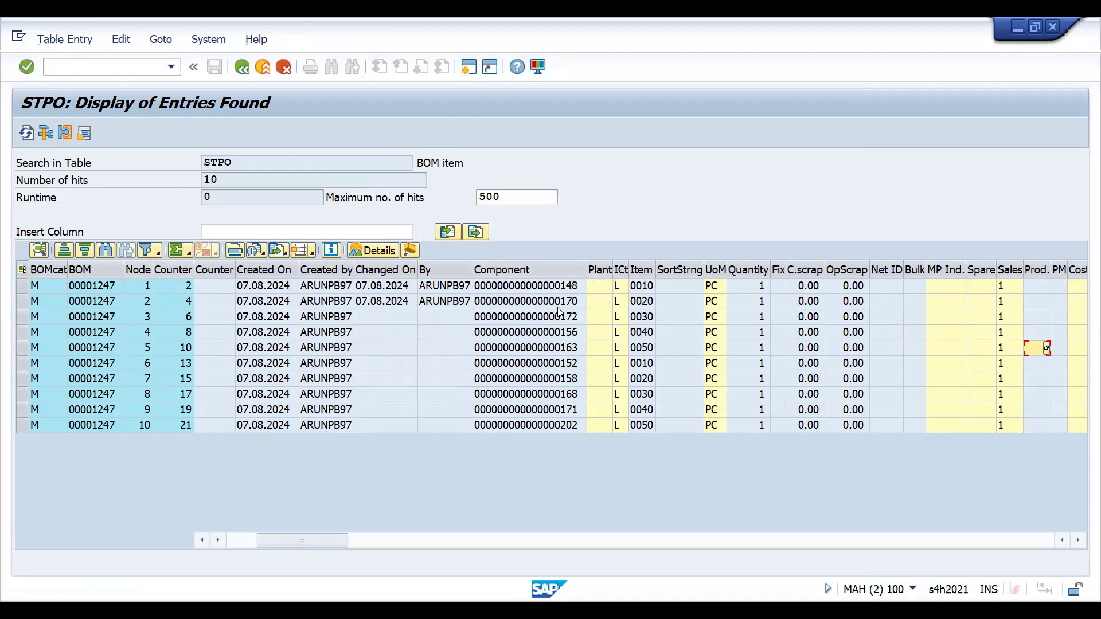
Browse item 0040's remaining fields to the record's end, then return to the STPO selection screen.
{"action": "left_click", "coordinate": [650, 334]}
{"action": "key", "text": "Right"}
{"action": "key", "text": "Right"}
{"action": "key", "text": "Right"}
{"action": "key", "text": "Right"}
{"action": "key", "text": "Right"}
{"action": "key", "text": "Right"}
{"action": "key", "text": "Right"}
{"action": "key", "text": "Right"}
{"action": "key", "text": "Right"}
{"action": "key", "text": "Right"}
{"action": "key", "text": "Right"}
{"action": "key", "text": "Right"}
{"action": "key", "text": "Right"}
{"action": "key", "text": "Right"}
{"action": "key", "text": "Right"}
{"action": "key", "text": "Right"}
{"action": "key", "text": "Right"}
{"action": "key", "text": "Right"}
{"action": "key", "text": "Right"}
{"action": "key", "text": "Right"}
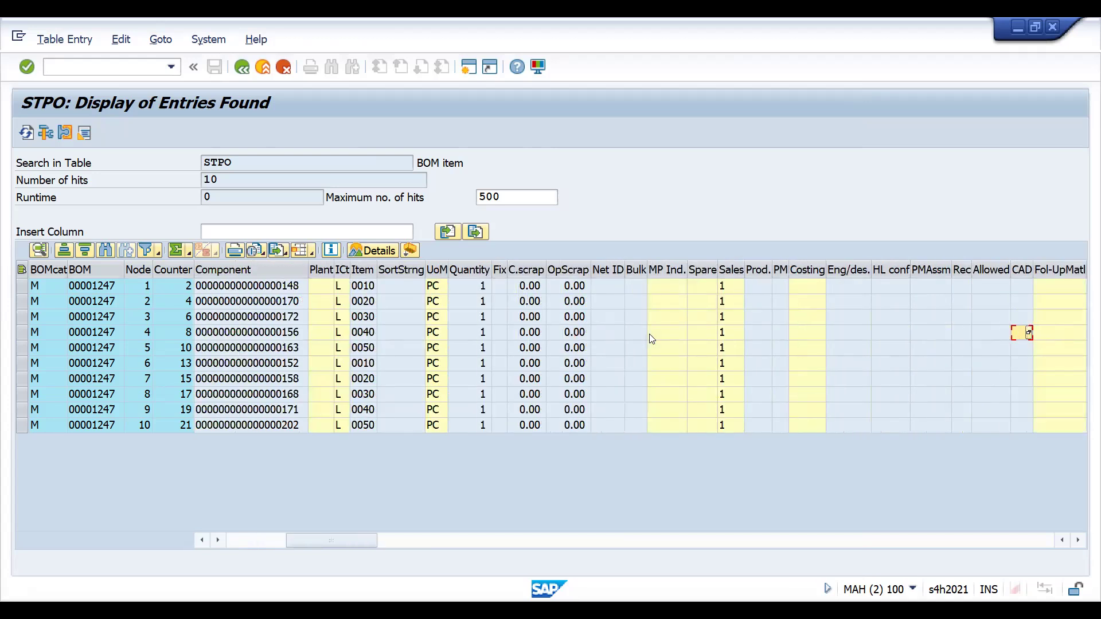
{"action": "key", "text": "Right"}
{"action": "key", "text": "Right"}
{"action": "key", "text": "Right"}
{"action": "key", "text": "Right"}
{"action": "key", "text": "Right"}
{"action": "key", "text": "Right"}
{"action": "key", "text": "Right"}
{"action": "key", "text": "Right"}
{"action": "key", "text": "Right"}
{"action": "key", "text": "Right"}
{"action": "key", "text": "Right"}
{"action": "key", "text": "Right"}
{"action": "key", "text": "Right"}
{"action": "key", "text": "Right"}
{"action": "key", "text": "Right"}
{"action": "key", "text": "Right"}
{"action": "key", "text": "Right"}
{"action": "key", "text": "Right"}
{"action": "key", "text": "Right"}
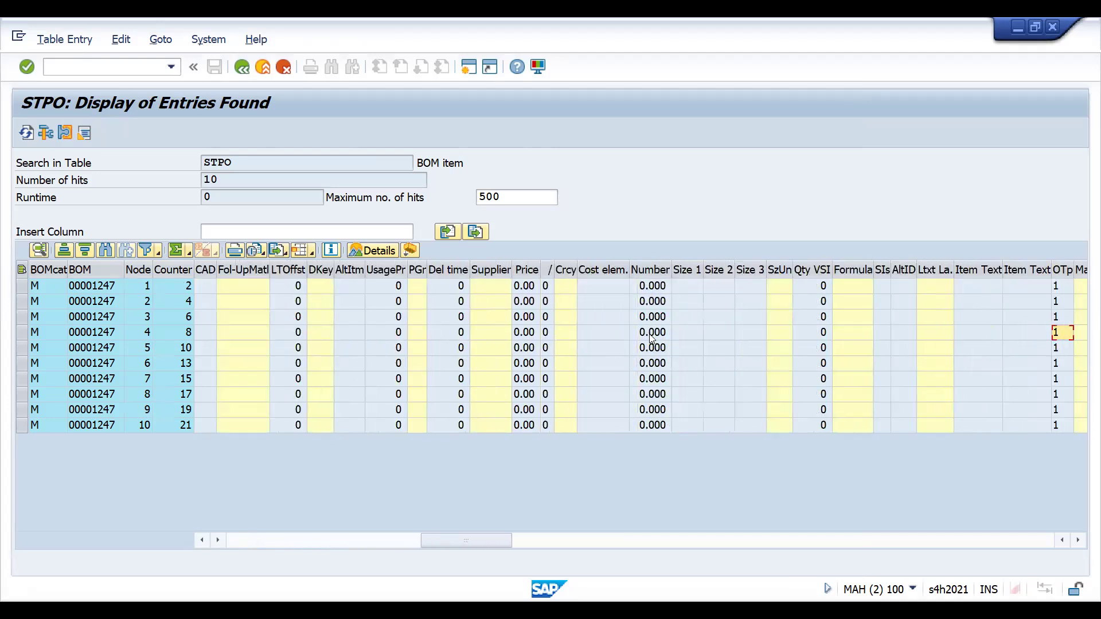
{"action": "key", "text": "Right"}
{"action": "key", "text": "Right"}
{"action": "key", "text": "Right"}
{"action": "key", "text": "Right"}
{"action": "key", "text": "Right"}
{"action": "key", "text": "Right"}
{"action": "key", "text": "Right"}
{"action": "key", "text": "Right"}
{"action": "key", "text": "Right"}
{"action": "key", "text": "Right"}
{"action": "key", "text": "Right"}
{"action": "key", "text": "Right"}
{"action": "key", "text": "Right"}
{"action": "key", "text": "Right"}
{"action": "key", "text": "Right"}
{"action": "key", "text": "Right"}
{"action": "key", "text": "Right"}
{"action": "key", "text": "Right"}
{"action": "key", "text": "Right"}
{"action": "key", "text": "Right"}
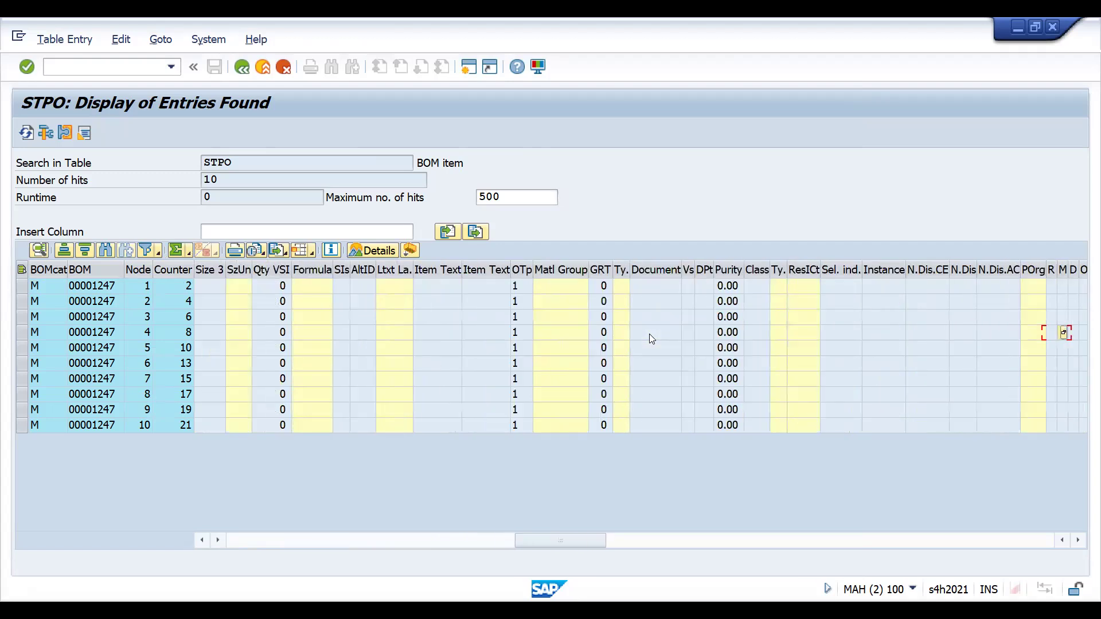
{"action": "key", "text": "Right"}
{"action": "key", "text": "Right"}
{"action": "key", "text": "Right"}
{"action": "key", "text": "Right"}
{"action": "key", "text": "Right"}
{"action": "key", "text": "Right"}
{"action": "key", "text": "Right"}
{"action": "key", "text": "Right"}
{"action": "key", "text": "Right"}
{"action": "key", "text": "Right"}
{"action": "key", "text": "Right"}
{"action": "key", "text": "Right"}
{"action": "key", "text": "Right"}
{"action": "key", "text": "Right"}
{"action": "key", "text": "Right"}
{"action": "key", "text": "Right"}
{"action": "key", "text": "Right"}
{"action": "key", "text": "Right"}
{"action": "key", "text": "Right"}
{"action": "key", "text": "Right"}
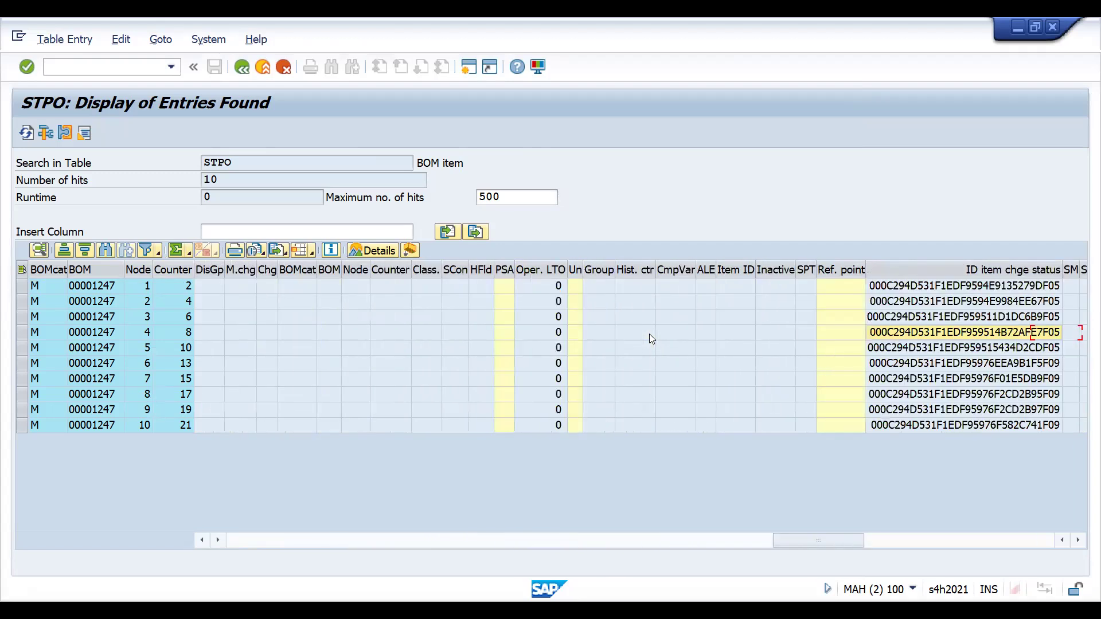
{"action": "key", "text": "Right"}
{"action": "key", "text": "Right"}
{"action": "key", "text": "Right"}
{"action": "key", "text": "Right"}
{"action": "key", "text": "Right"}
{"action": "key", "text": "Right"}
{"action": "key", "text": "Right"}
{"action": "key", "text": "Right"}
{"action": "key", "text": "Right"}
{"action": "key", "text": "Right"}
{"action": "key", "text": "Right"}
{"action": "key", "text": "Right"}
{"action": "key", "text": "Right"}
{"action": "key", "text": "Right"}
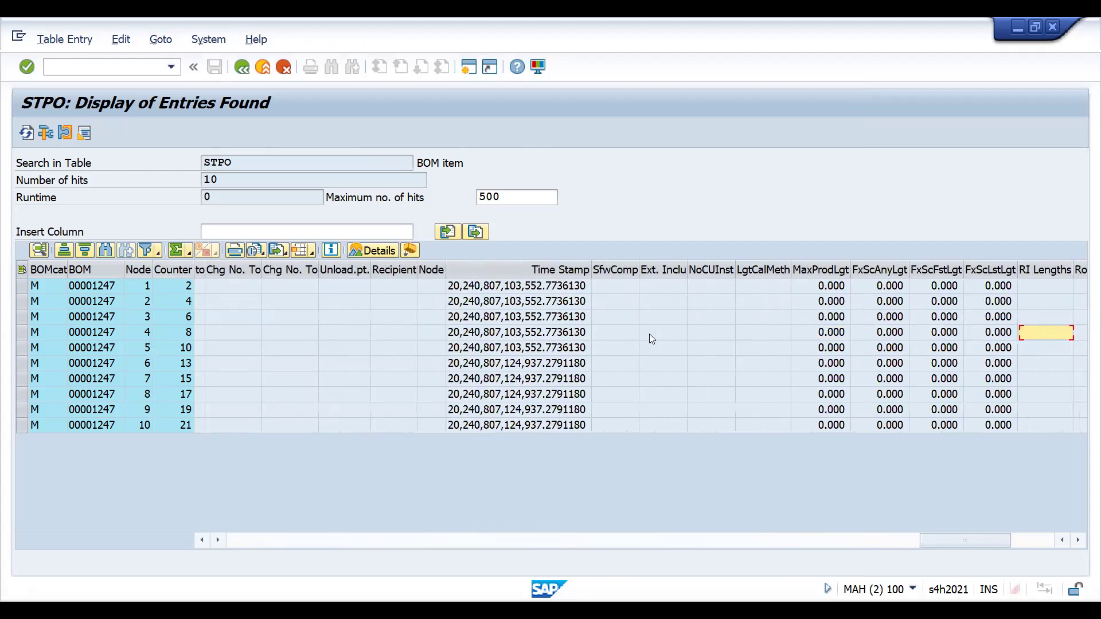
{"action": "key", "text": "Right"}
{"action": "key", "text": "Right"}
{"action": "key", "text": "Right"}
{"action": "key", "text": "Right"}
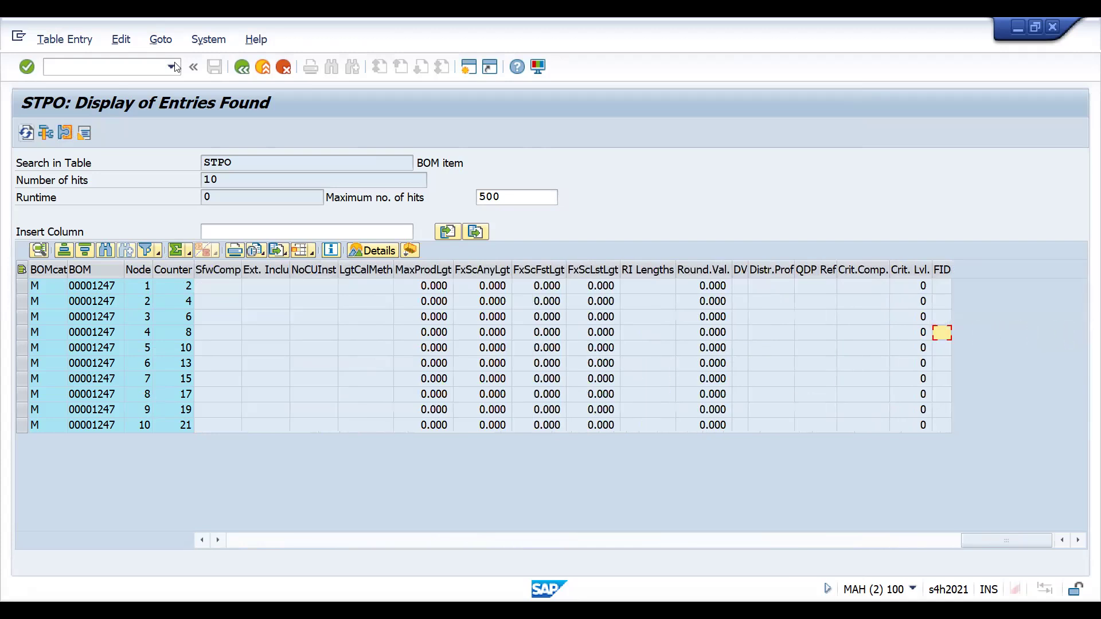
{"action": "left_click", "coordinate": [242, 68]}
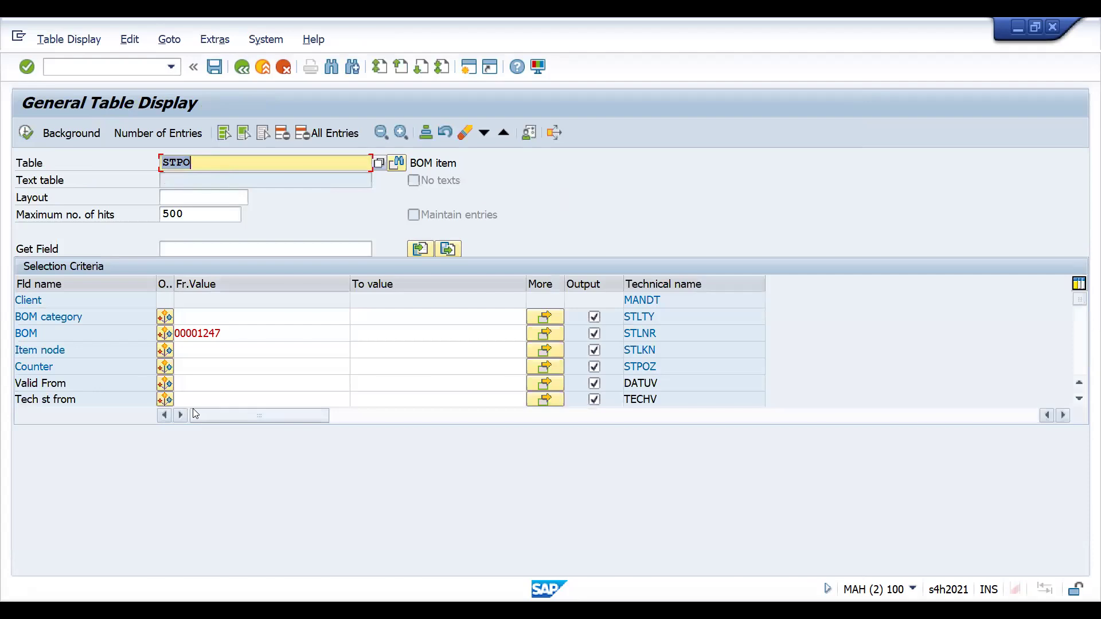
{"action": "left_click", "coordinate": [1081, 362]}
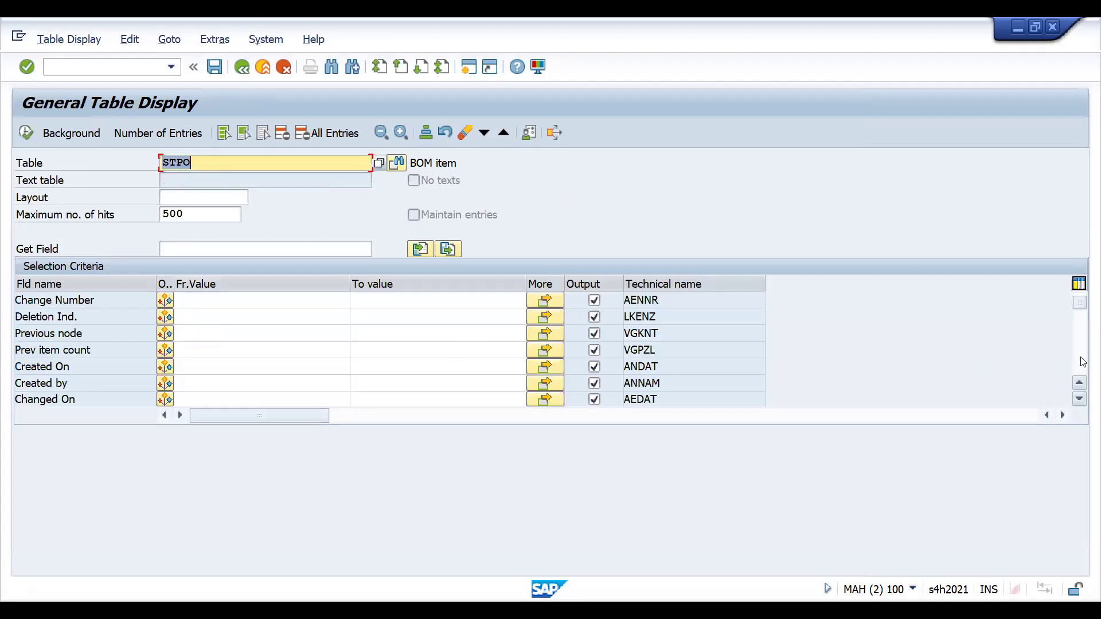
{"action": "left_click", "coordinate": [1079, 297]}
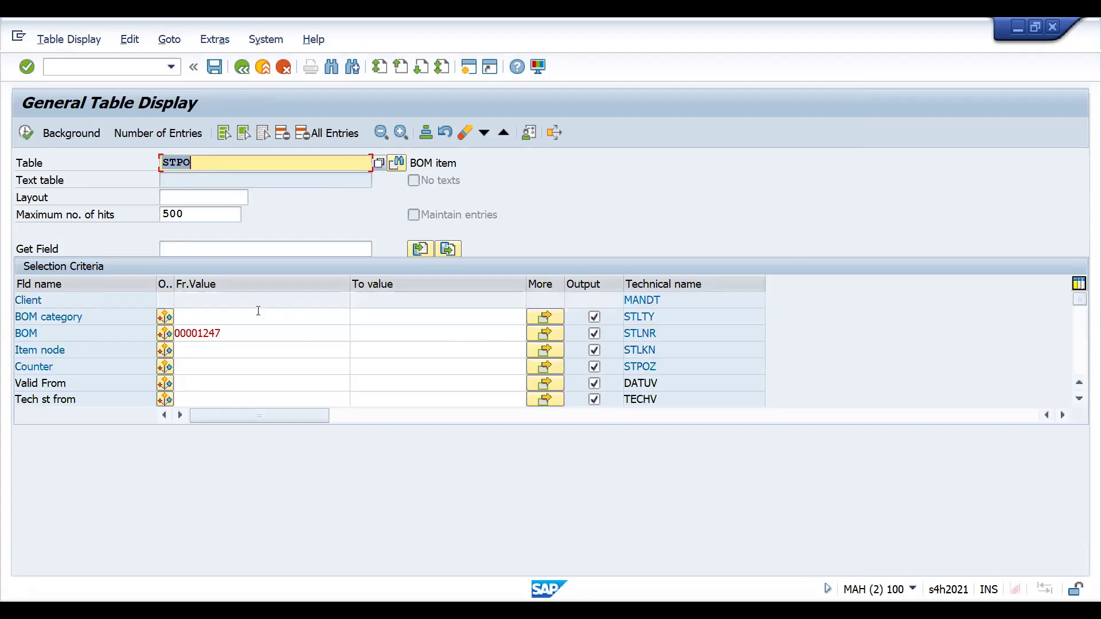
{"action": "left_click", "coordinate": [213, 351]}
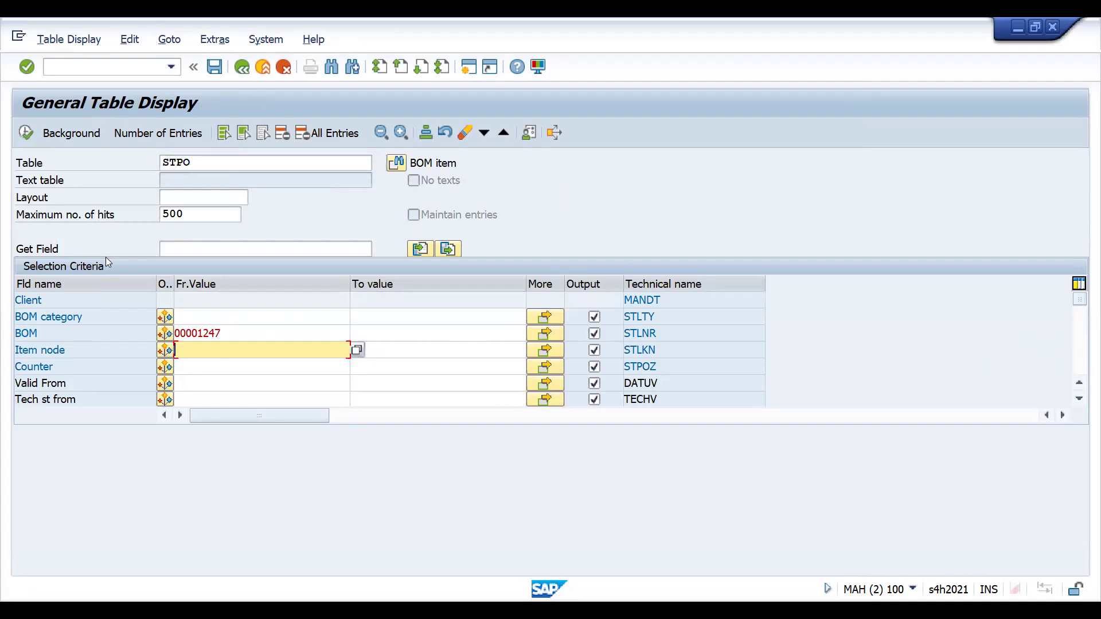
{"action": "left_click", "coordinate": [21, 135]}
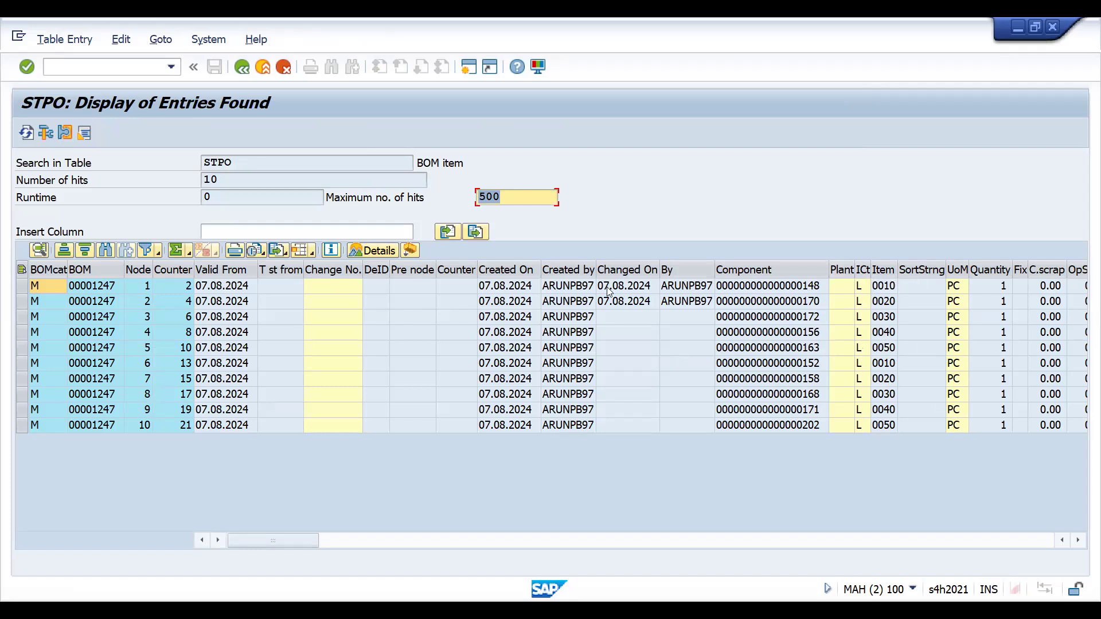
{"action": "left_click", "coordinate": [243, 67]}
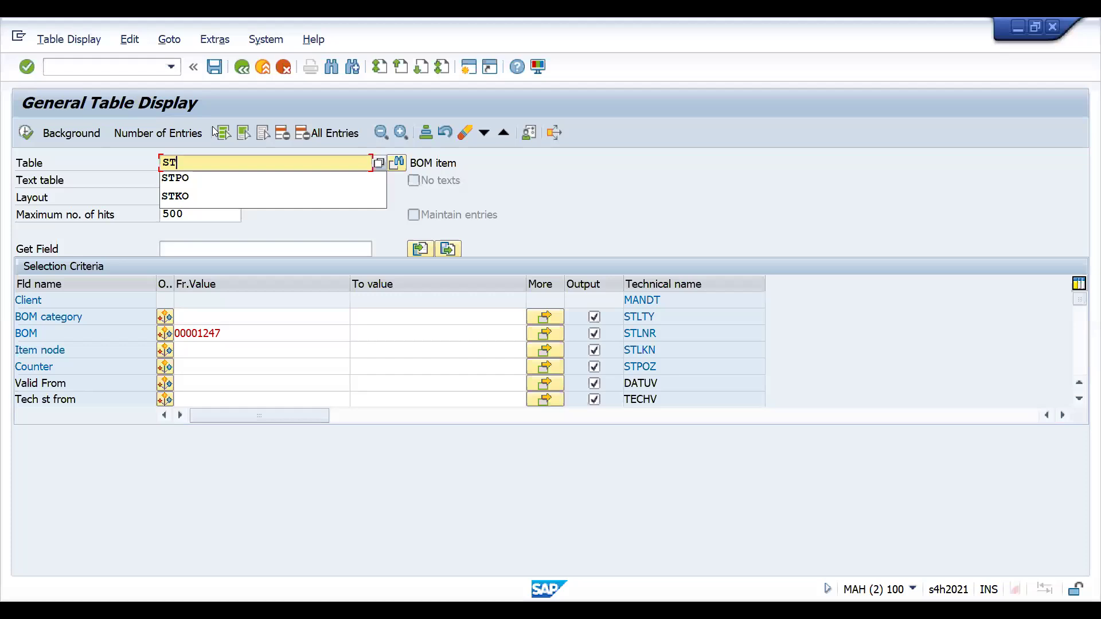
Load table STAS in SE16N and preview its entries without any filters.
{"action": "type", "text": "AS"}
{"action": "key", "text": "Return"}
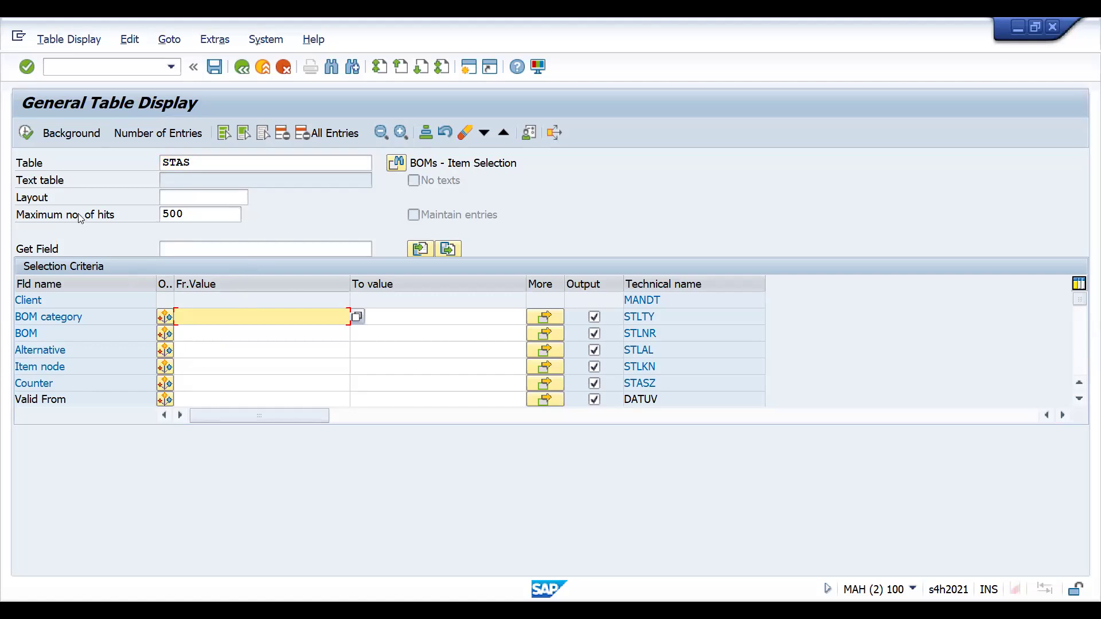
{"action": "left_click", "coordinate": [27, 135]}
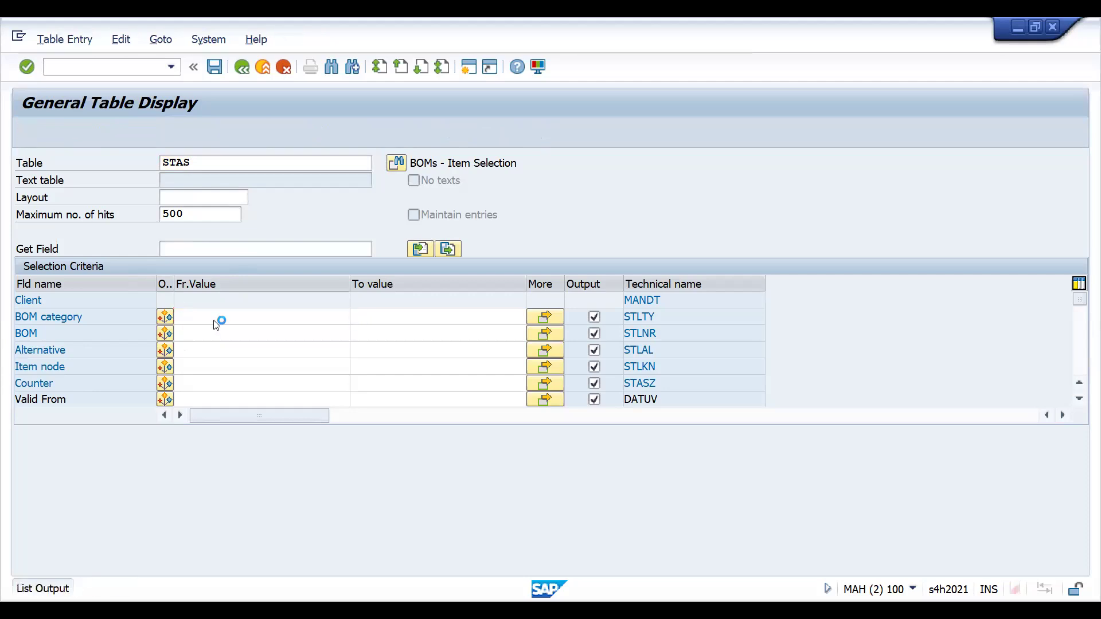
{"action": "left_click", "coordinate": [242, 67]}
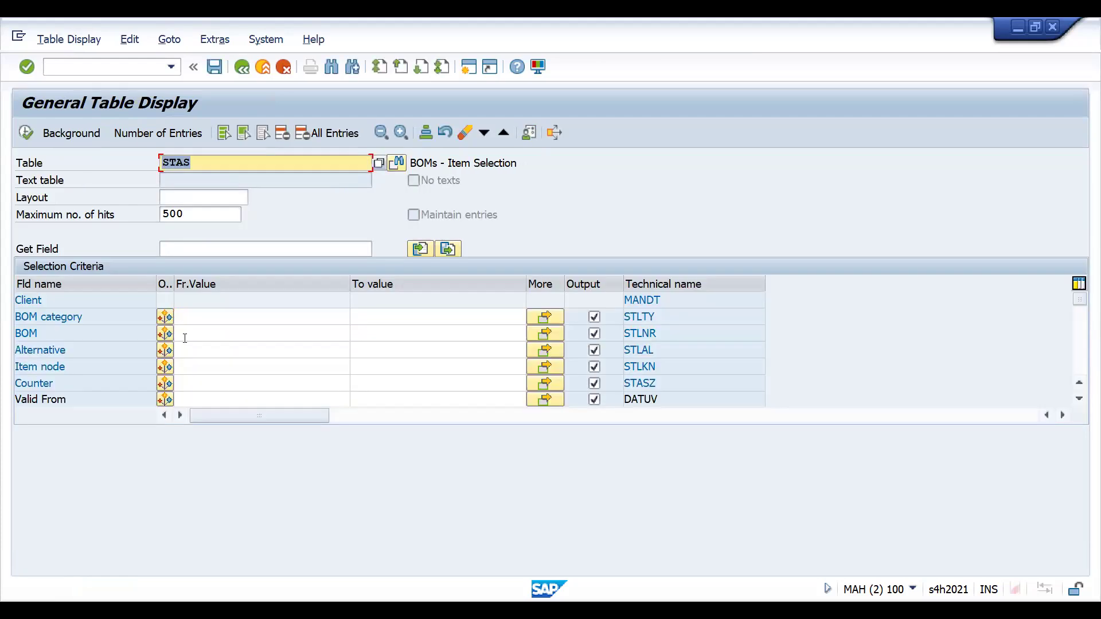
Rerun the unfiltered STAS query, then return to the top of the selection criteria.
{"action": "left_click", "coordinate": [187, 332]}
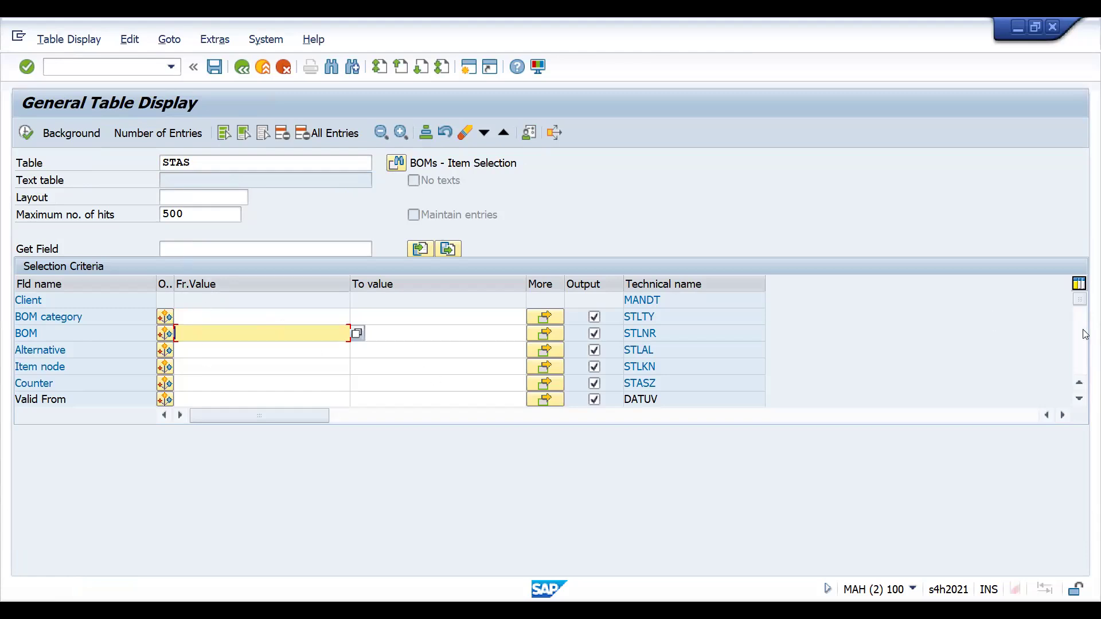
{"action": "left_click", "coordinate": [1082, 367]}
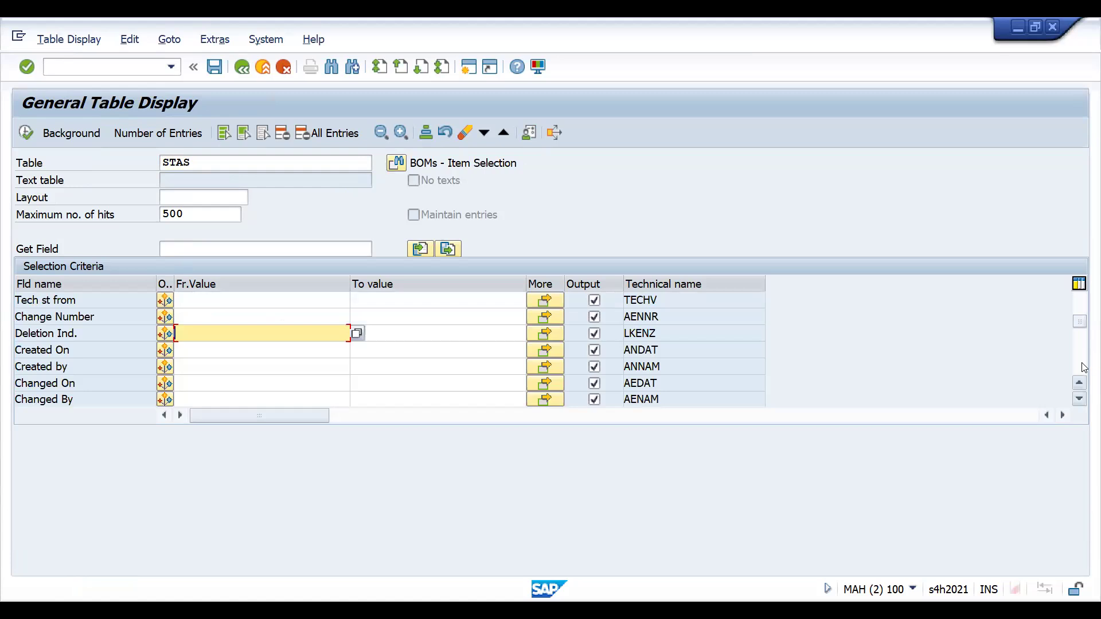
{"action": "left_click", "coordinate": [1083, 367]}
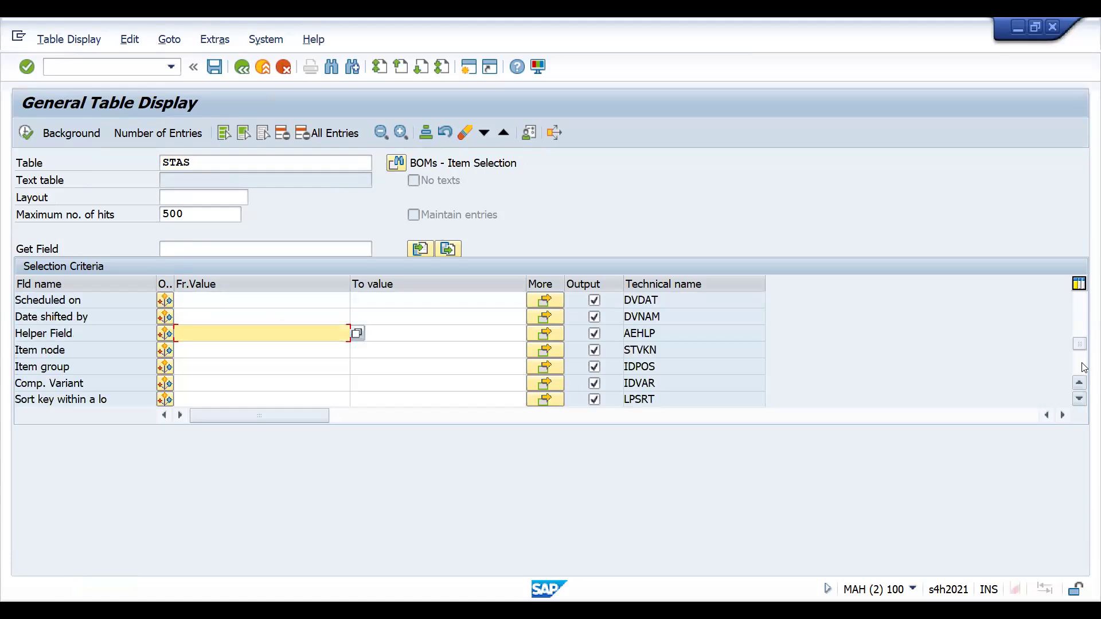
{"action": "left_click", "coordinate": [1083, 367]}
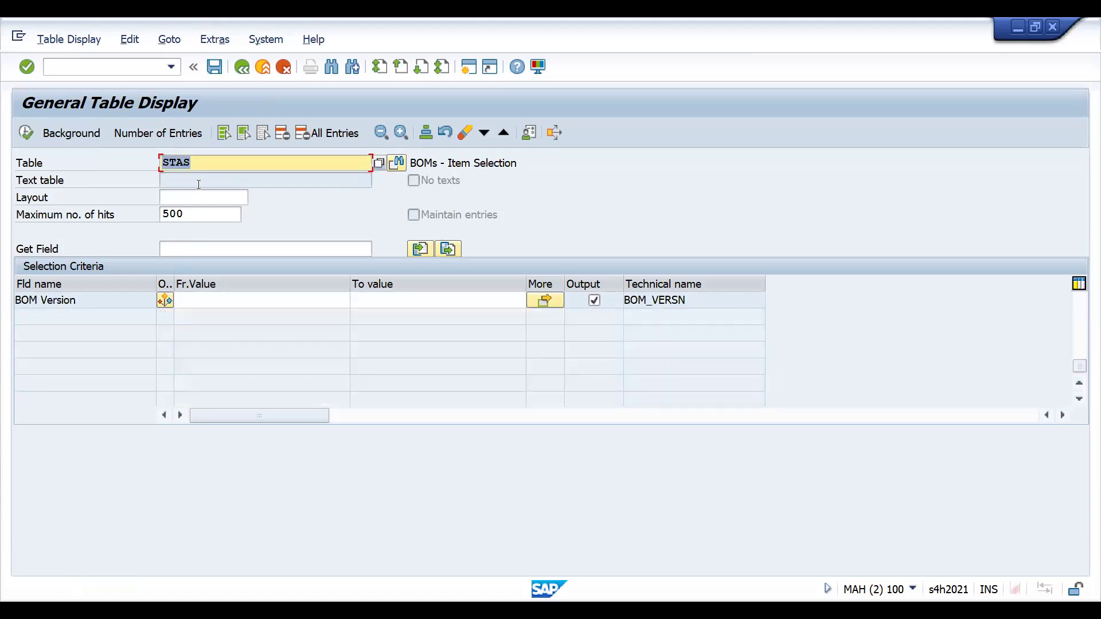
{"action": "left_click", "coordinate": [25, 133]}
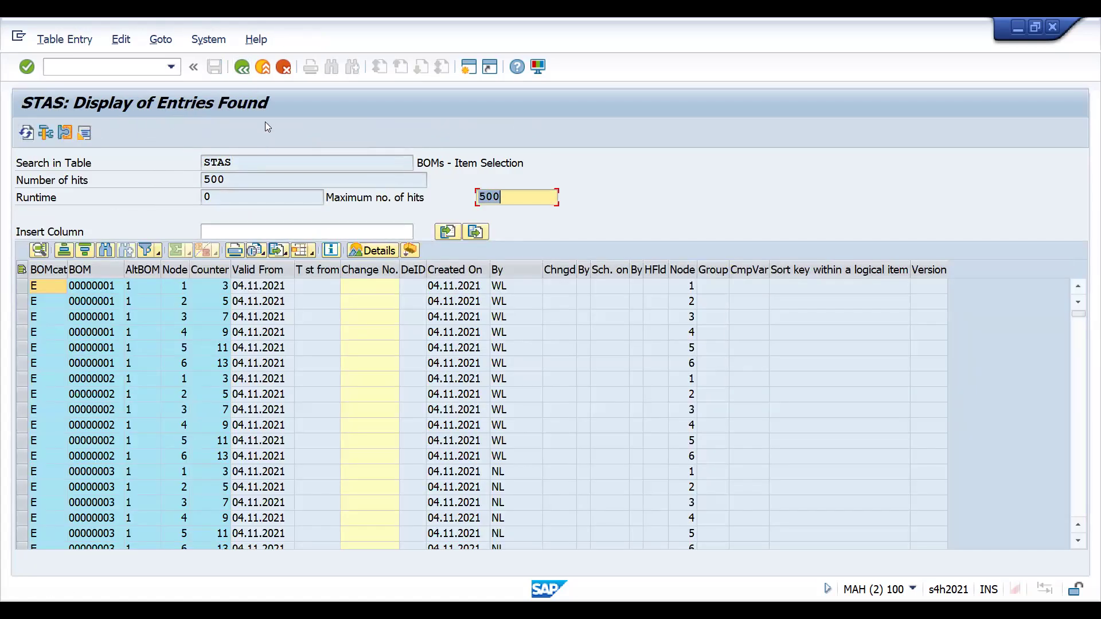
{"action": "left_click", "coordinate": [238, 66]}
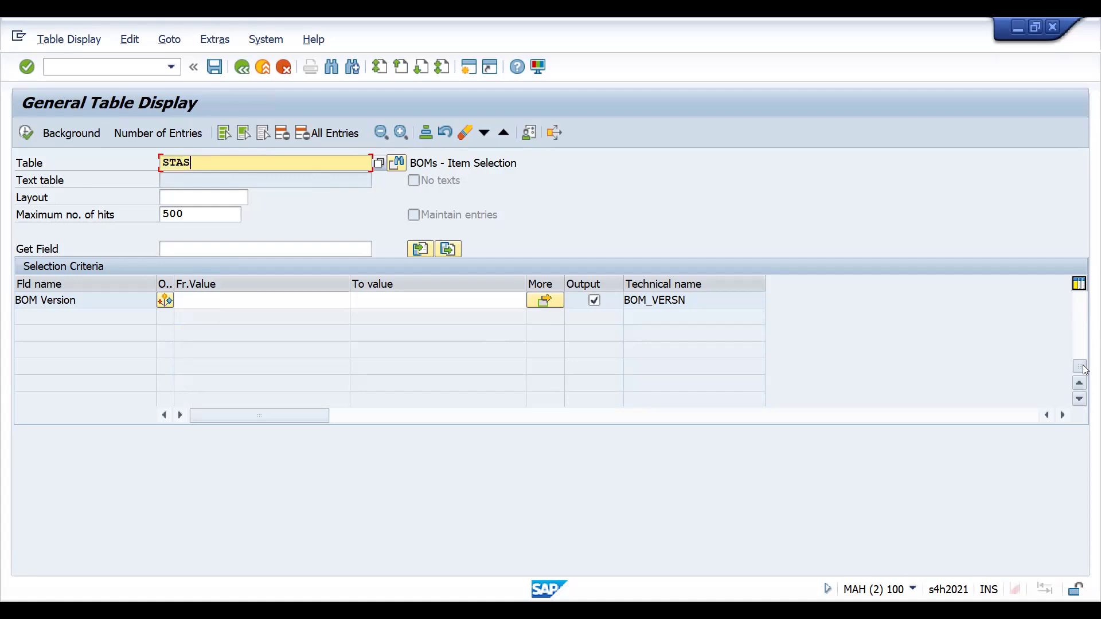
{"action": "left_click_drag", "start_coordinate": [1080, 367], "coordinate": [1080, 298]}
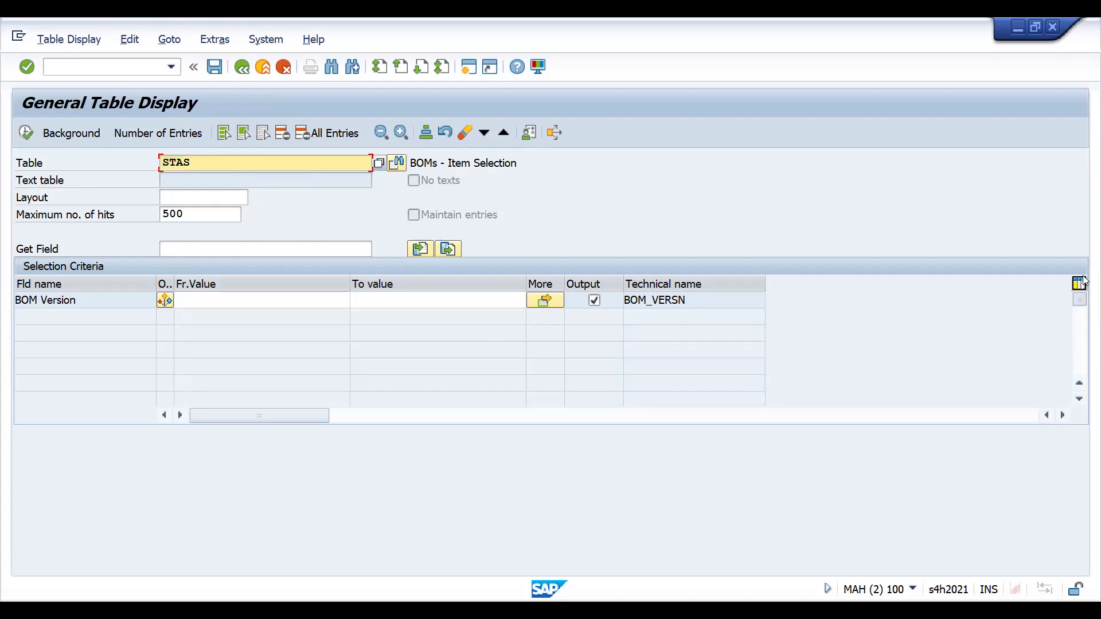
{"action": "left_click", "coordinate": [251, 322]}
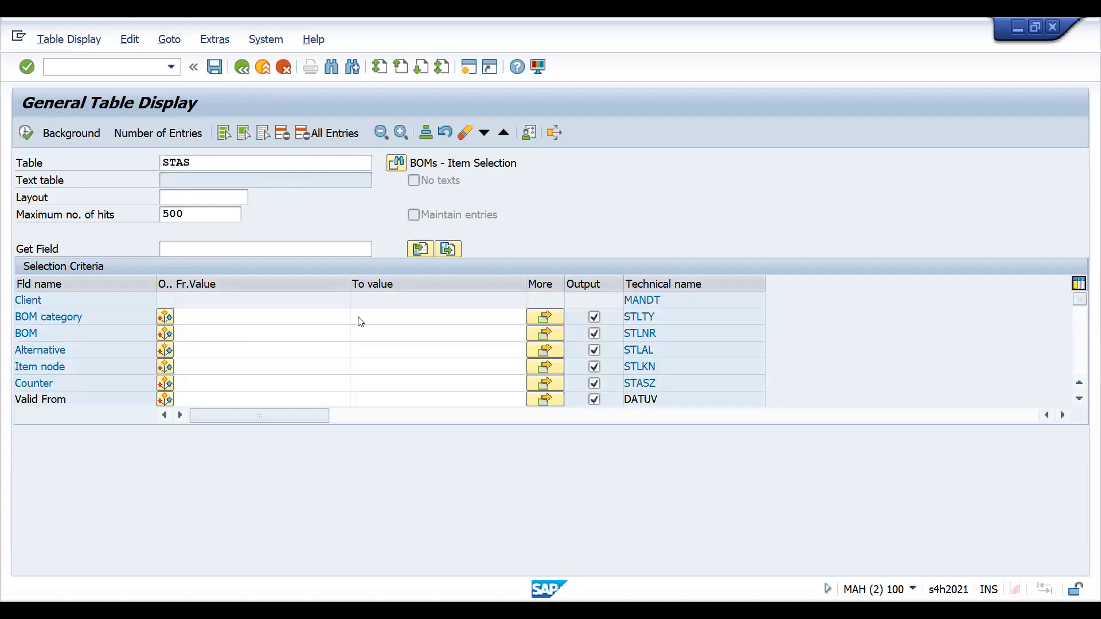
Filter STAS to BOM category M and alternative 2, then run the query.
{"action": "key", "text": "F4"}
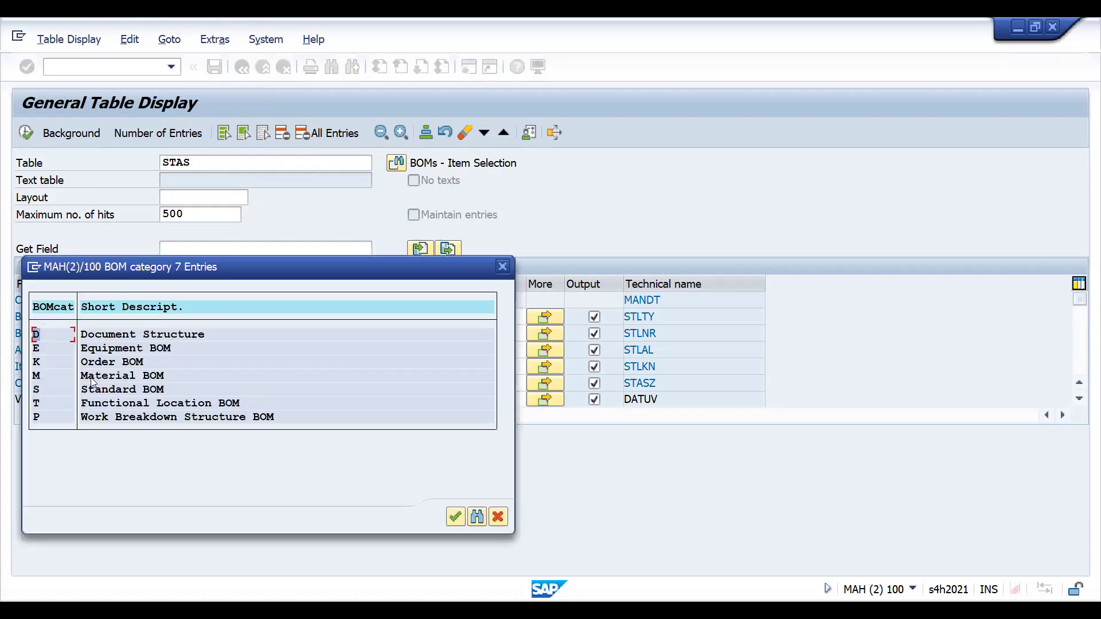
{"action": "double_click", "coordinate": [92, 380]}
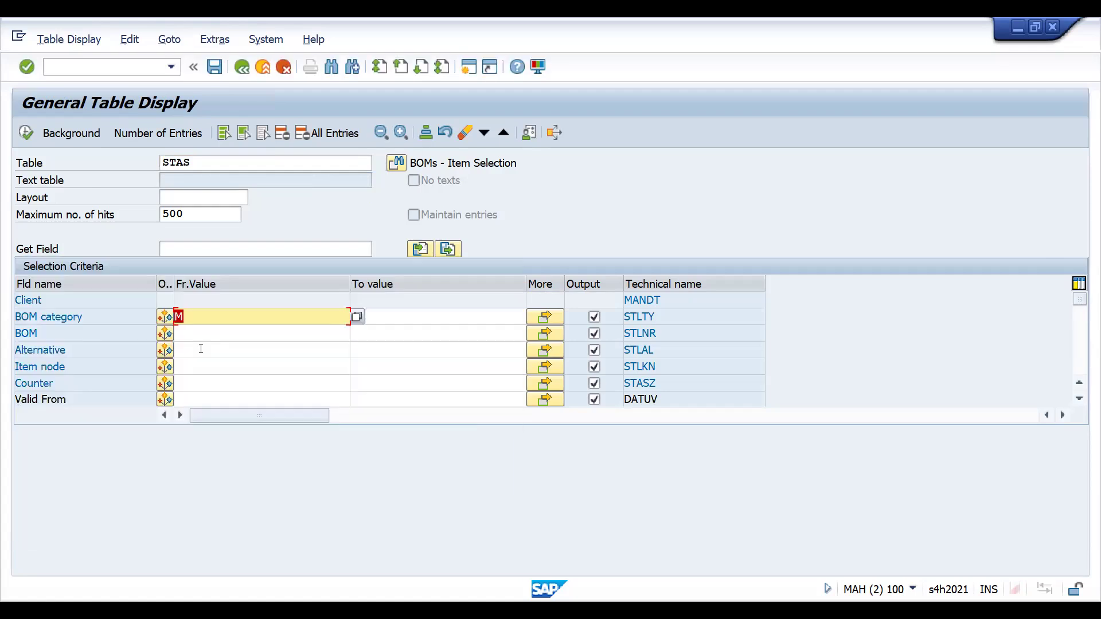
{"action": "left_click", "coordinate": [197, 350]}
{"action": "type", "text": "2"}
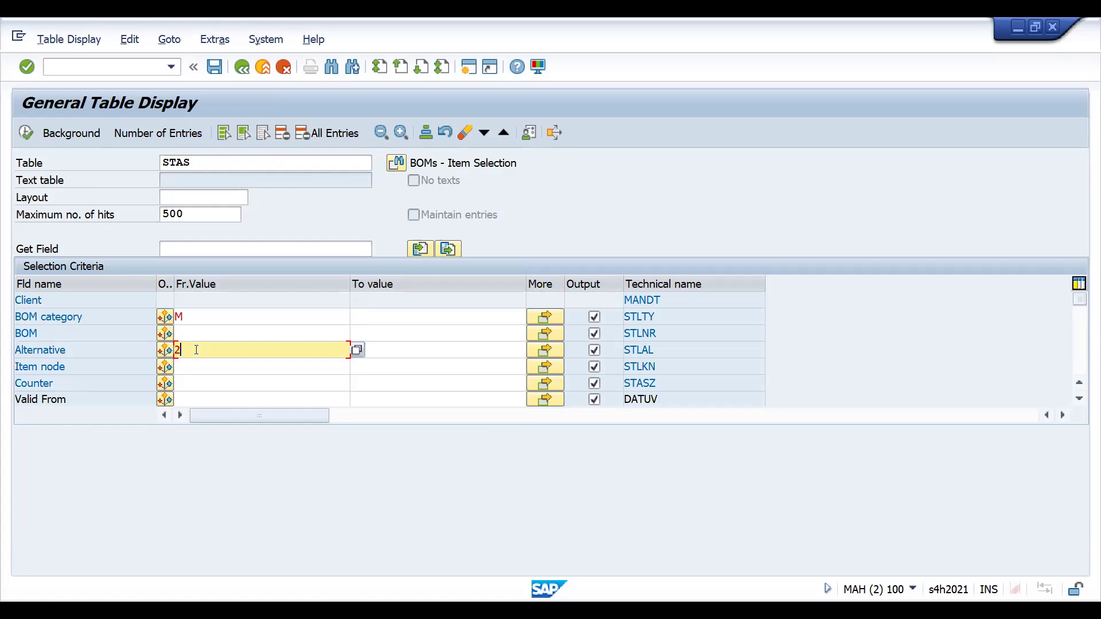
{"action": "left_click", "coordinate": [24, 134]}
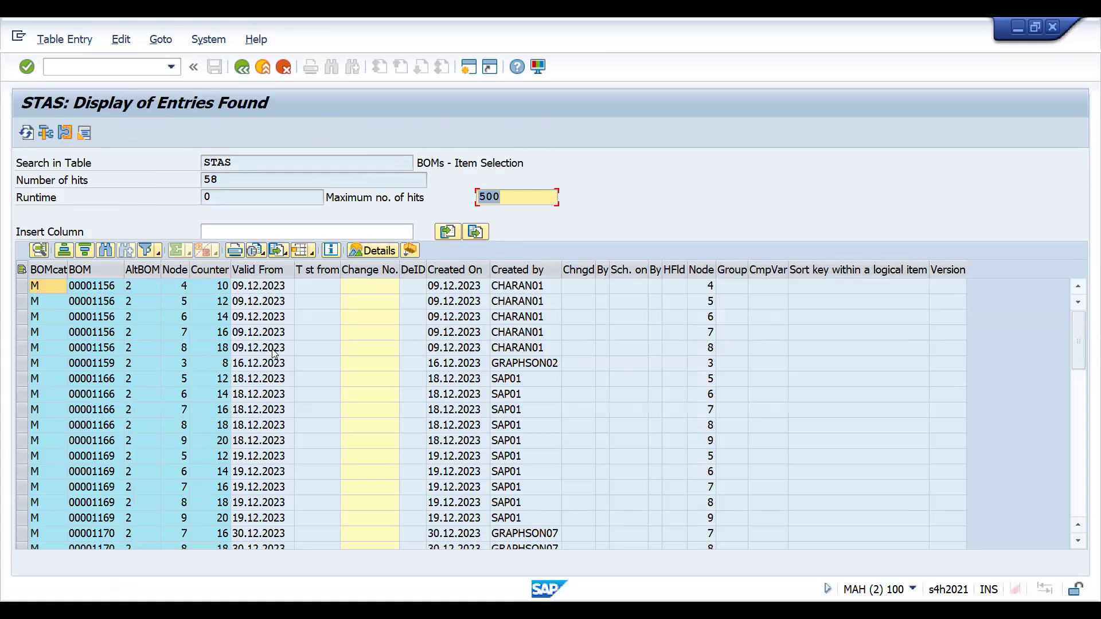
Scroll the 58 results down to the first row of BOM 00001247.
{"action": "left_click", "coordinate": [93, 534]}
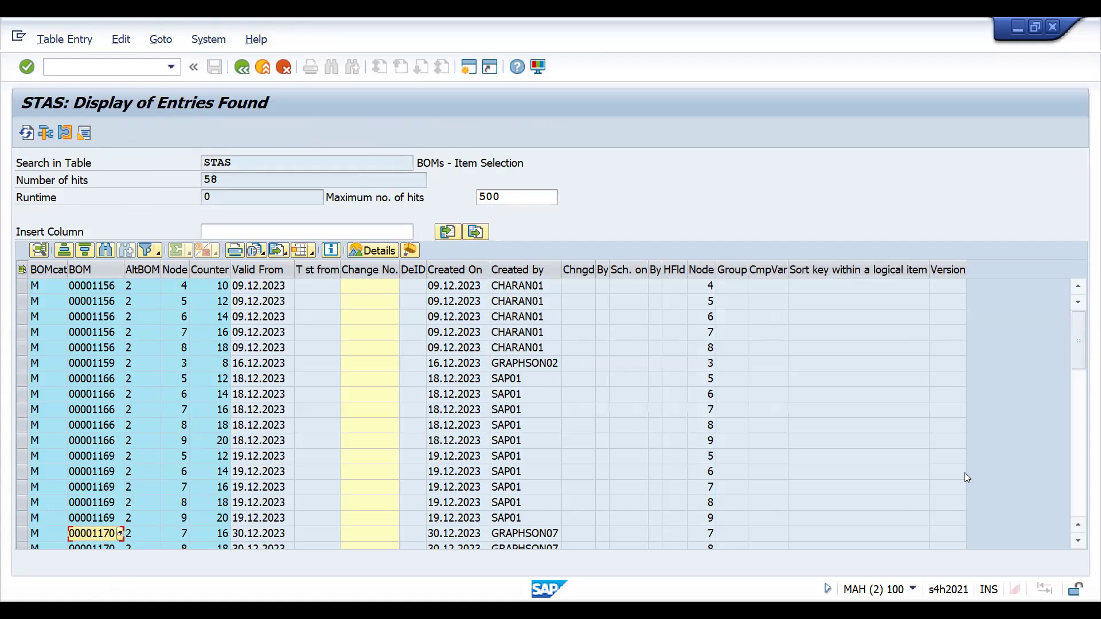
{"action": "left_click", "coordinate": [1083, 464]}
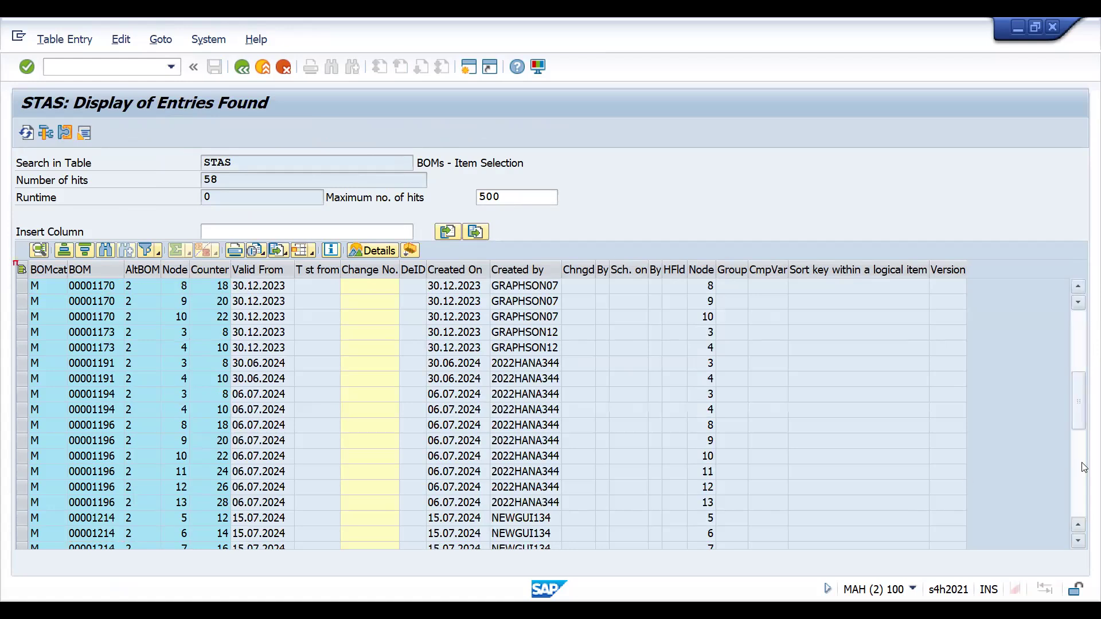
{"action": "left_click", "coordinate": [1084, 466]}
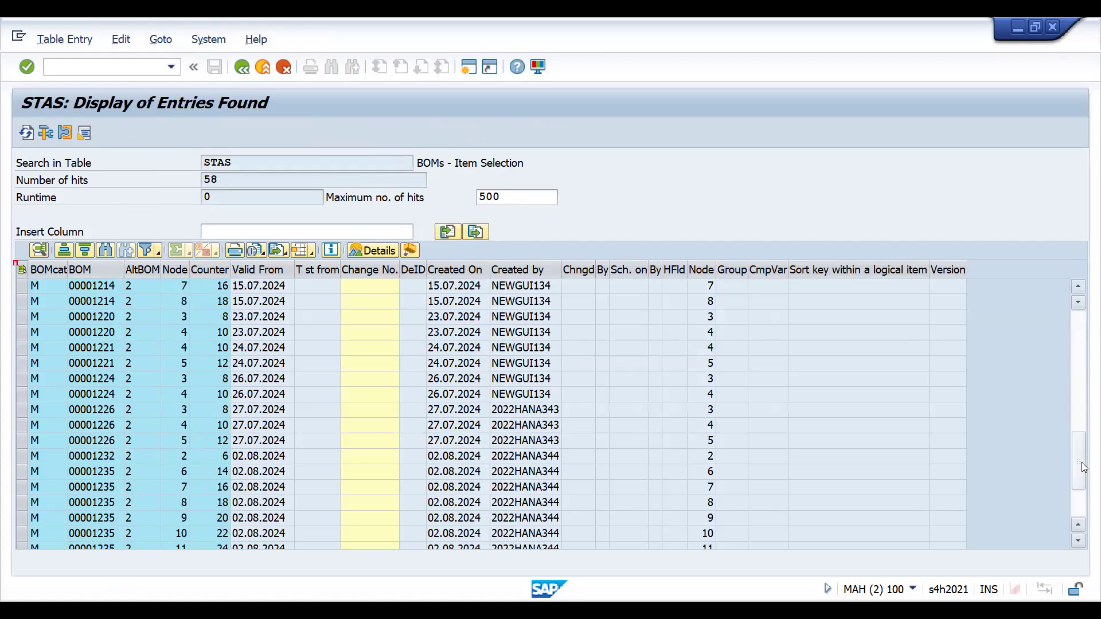
{"action": "left_click_drag", "start_coordinate": [1083, 468], "coordinate": [1085, 537]}
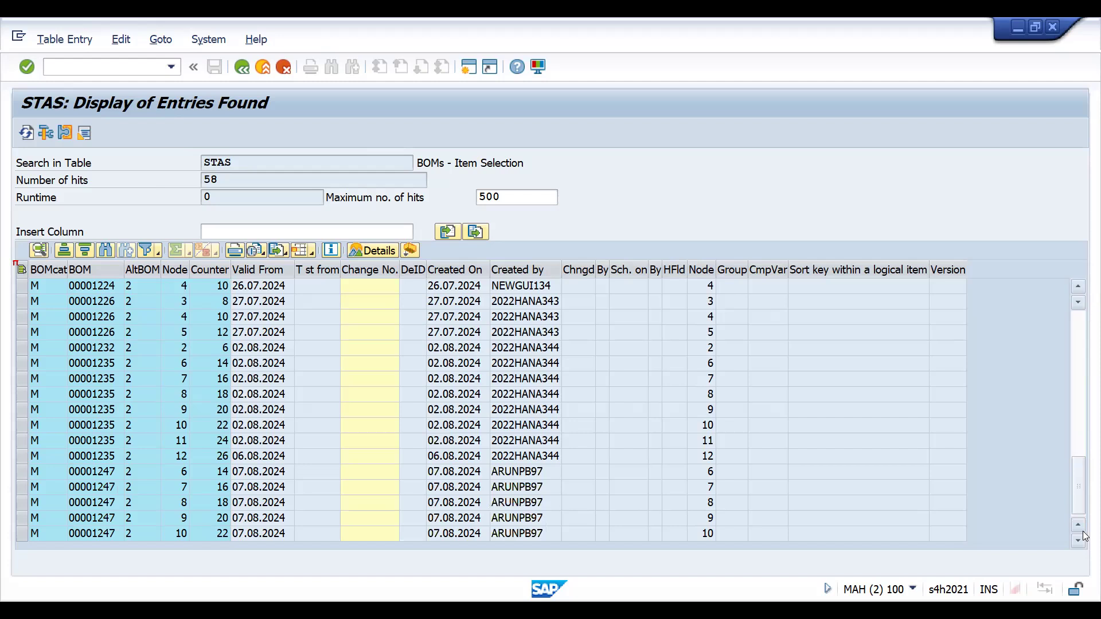
{"action": "left_click", "coordinate": [104, 475]}
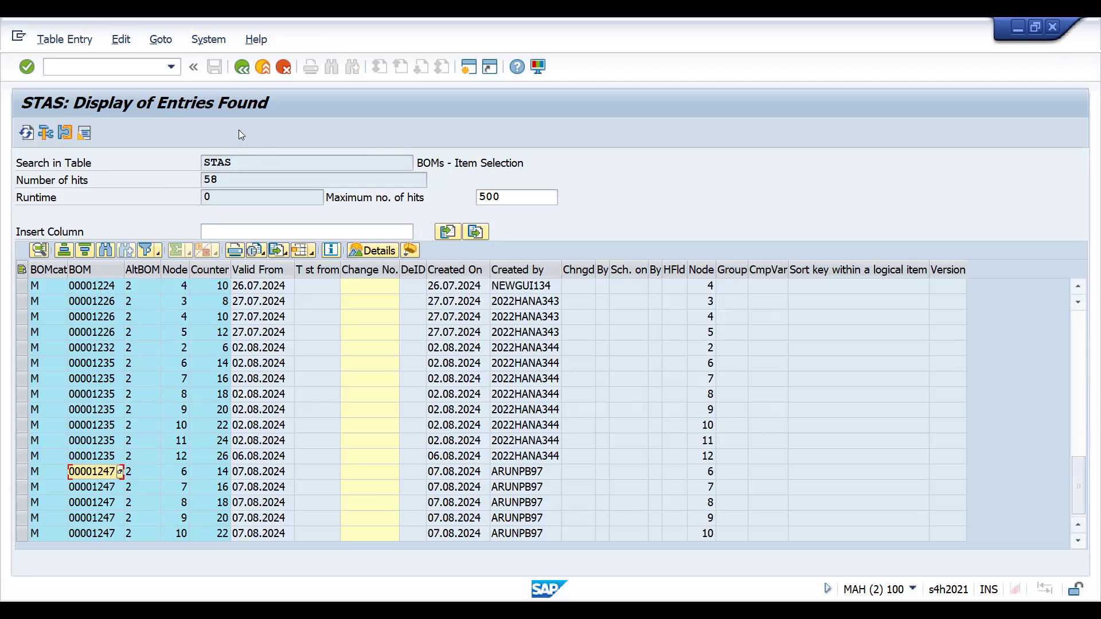
Add BOM 00001247 to the STAS filters and rerun the query, leaving five rows.
{"action": "left_click", "coordinate": [240, 66]}
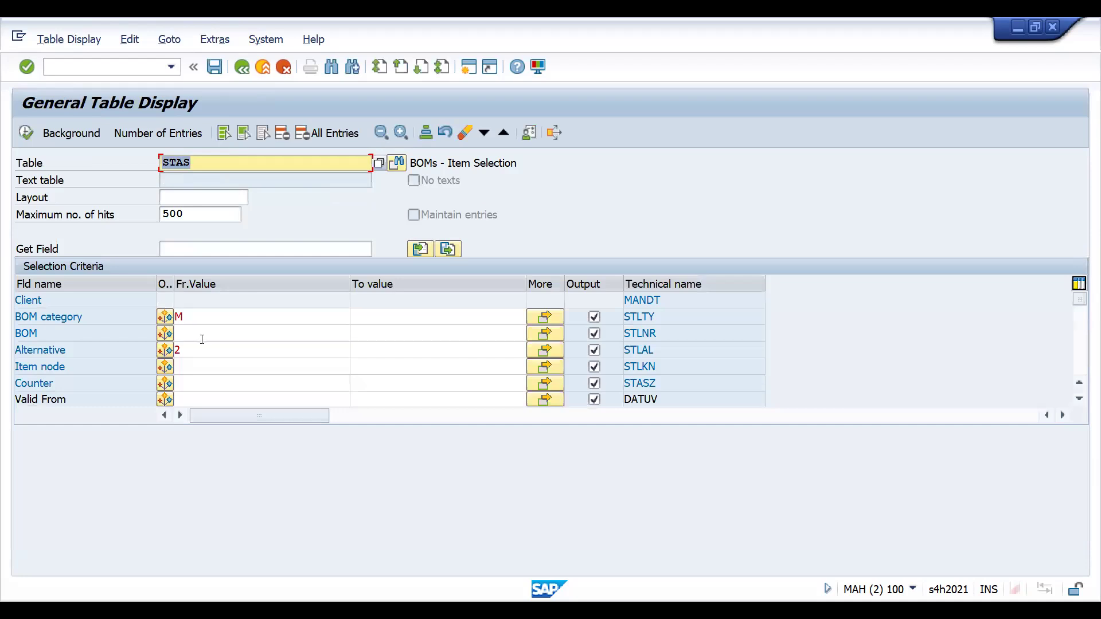
{"action": "left_click", "coordinate": [202, 339]}
{"action": "type", "text": "00001247"}
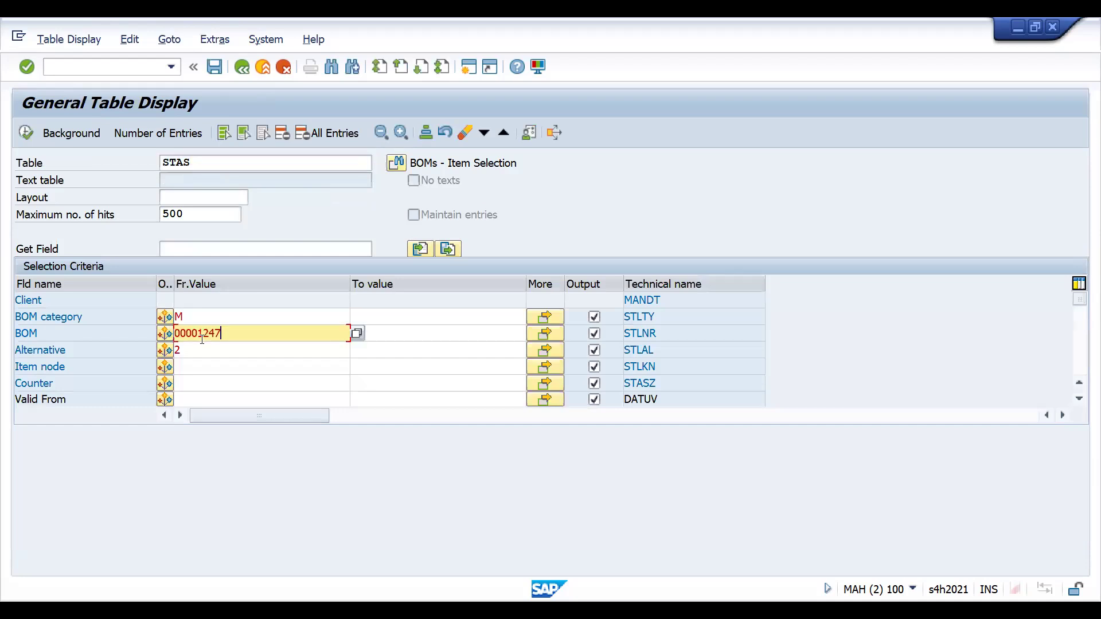
{"action": "left_click", "coordinate": [26, 133]}
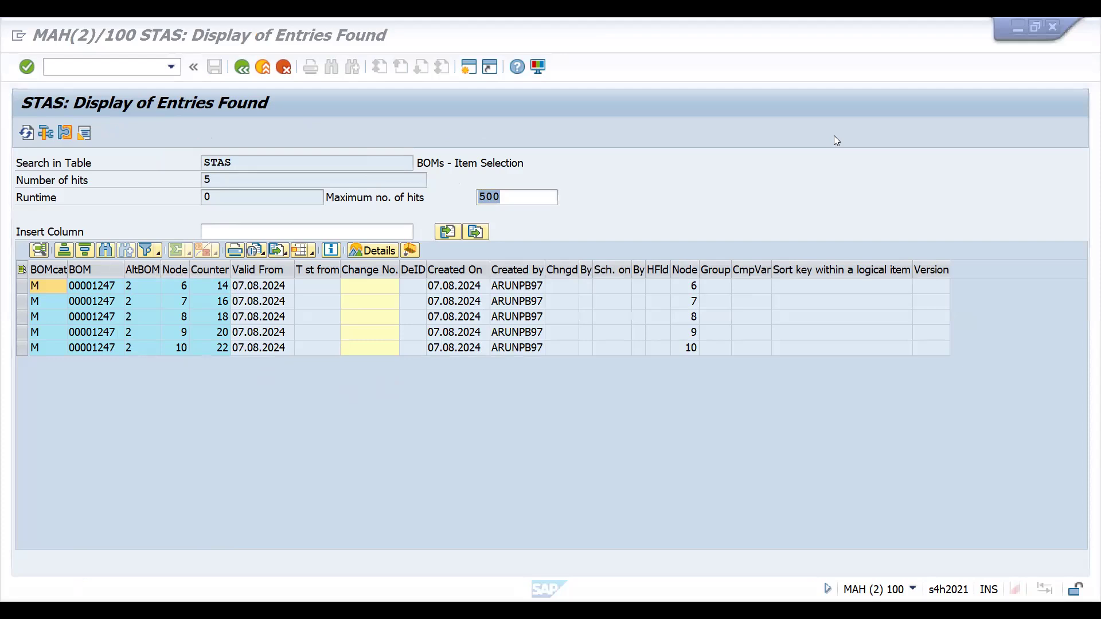
Switch the query to table STZU and set the Usage filter to 5 (Sales and Distribution).
{"action": "left_click", "coordinate": [241, 67]}
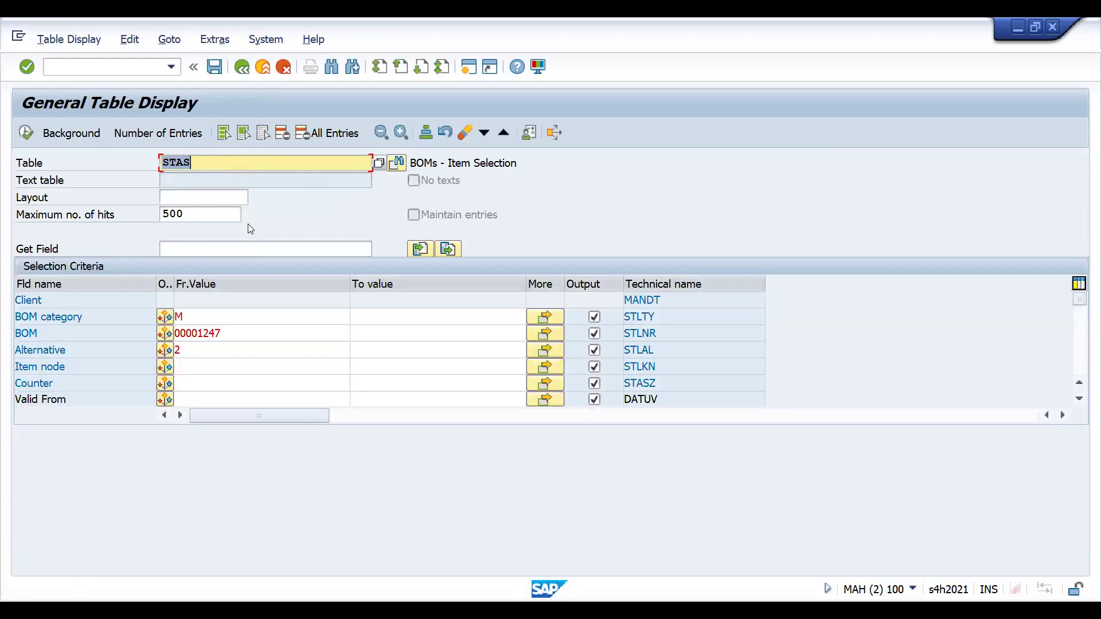
{"action": "type", "text": "STZU"}
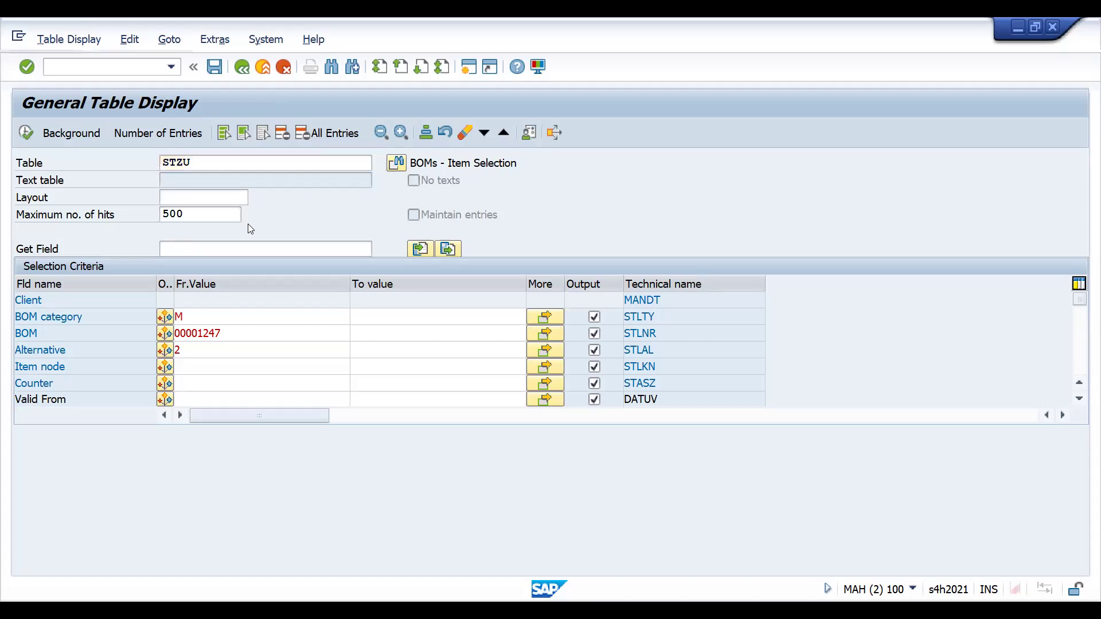
{"action": "key", "text": "Return"}
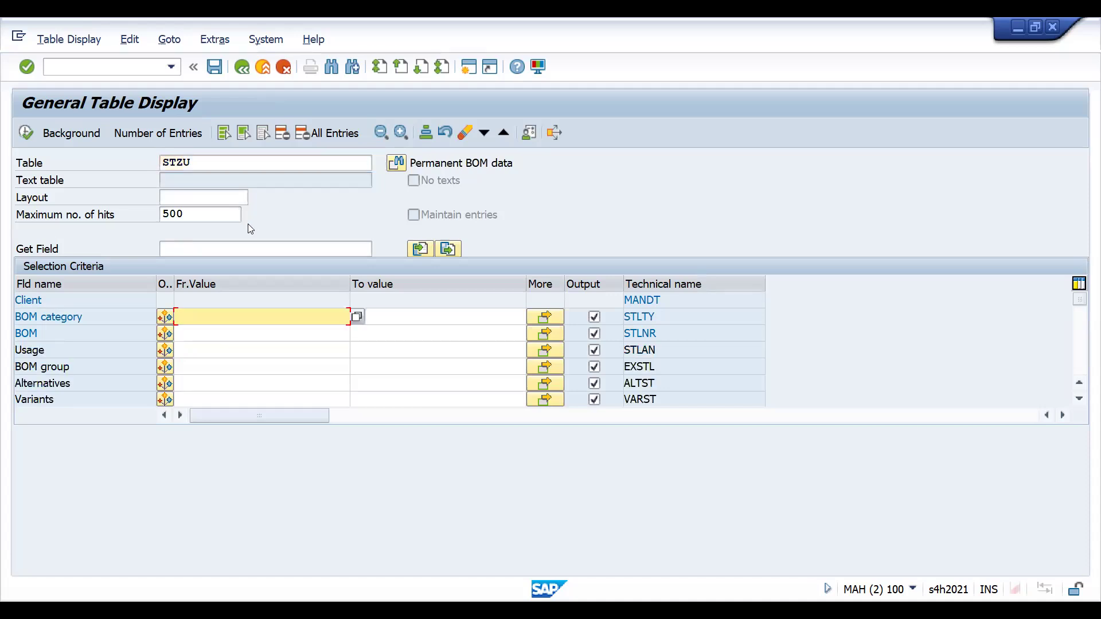
{"action": "left_click", "coordinate": [180, 349]}
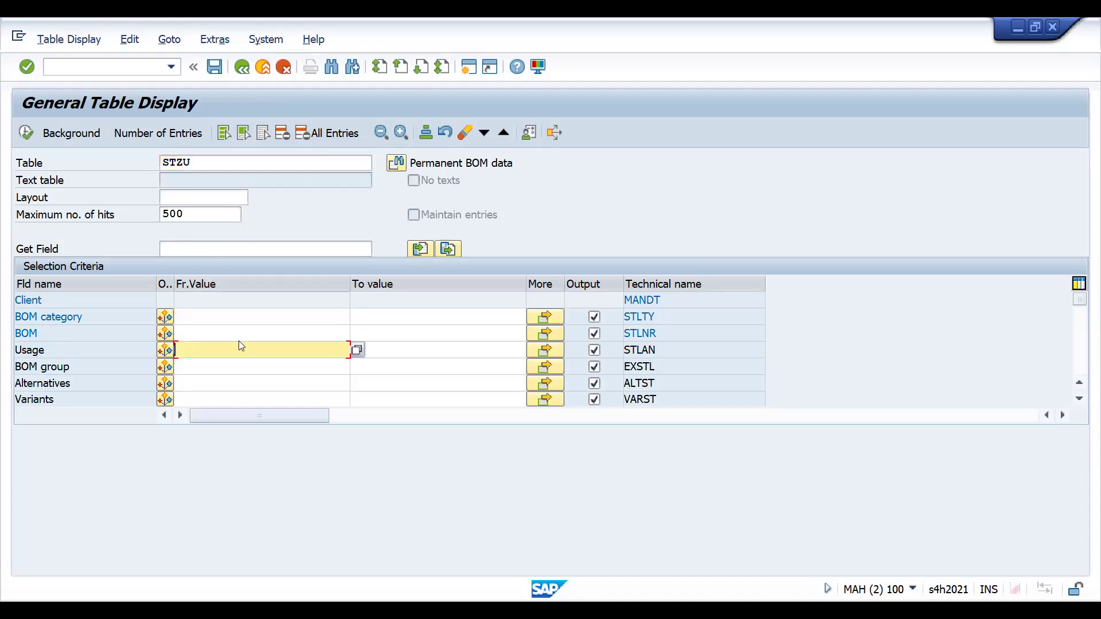
{"action": "left_click", "coordinate": [358, 352]}
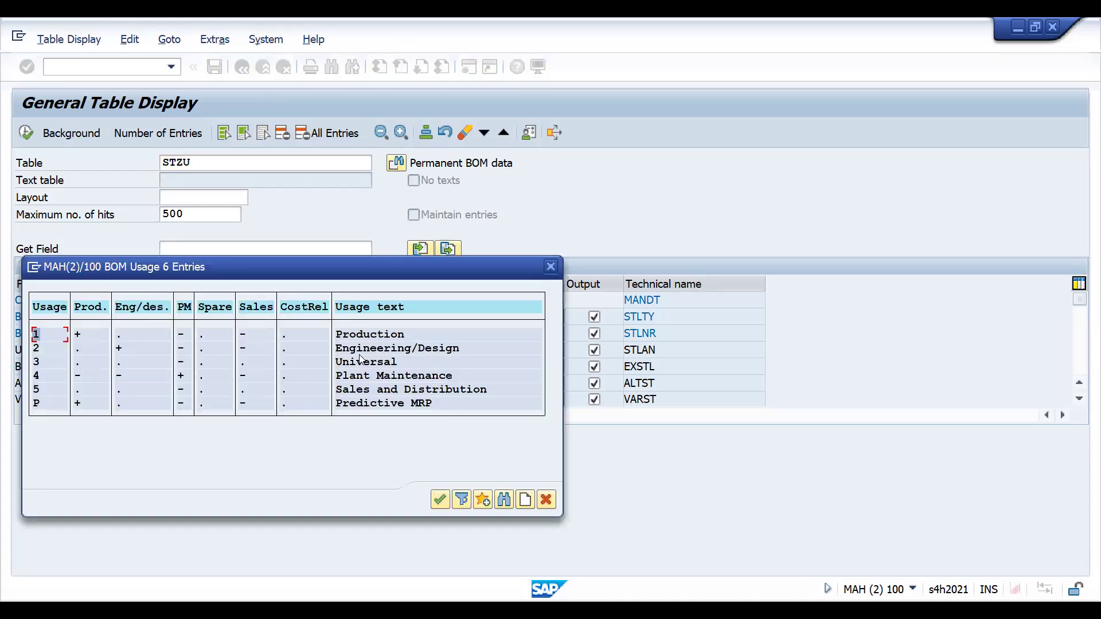
{"action": "left_click", "coordinate": [46, 390]}
{"action": "double_click", "coordinate": [45, 389]}
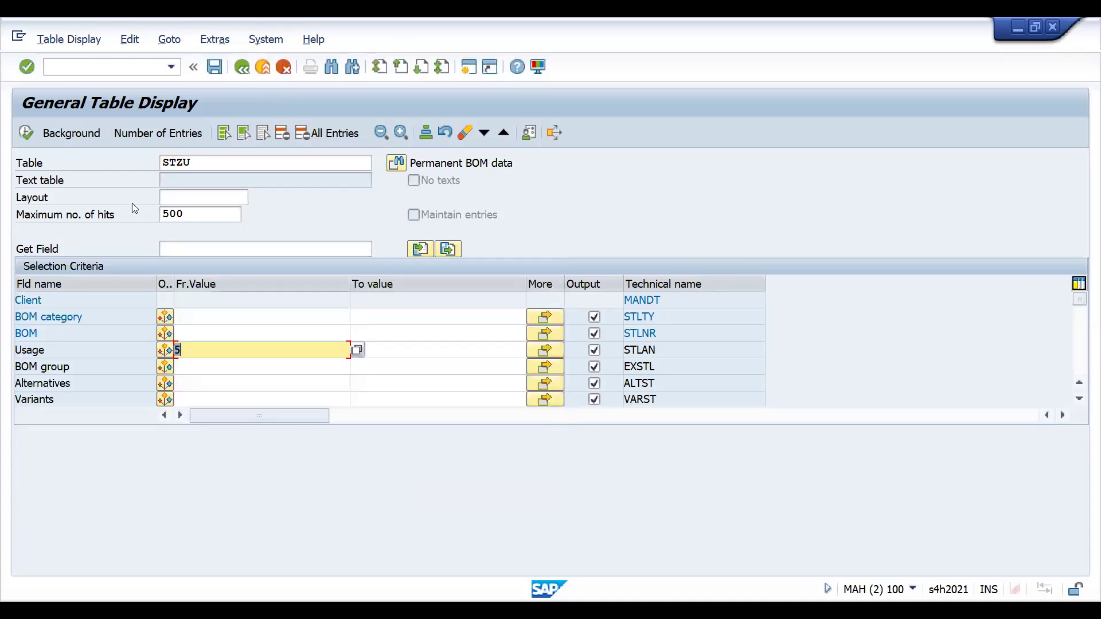
Set the BOM category filter to M and run the STZU selection, returning 65 hits.
{"action": "left_click", "coordinate": [191, 315]}
{"action": "left_click", "coordinate": [357, 319]}
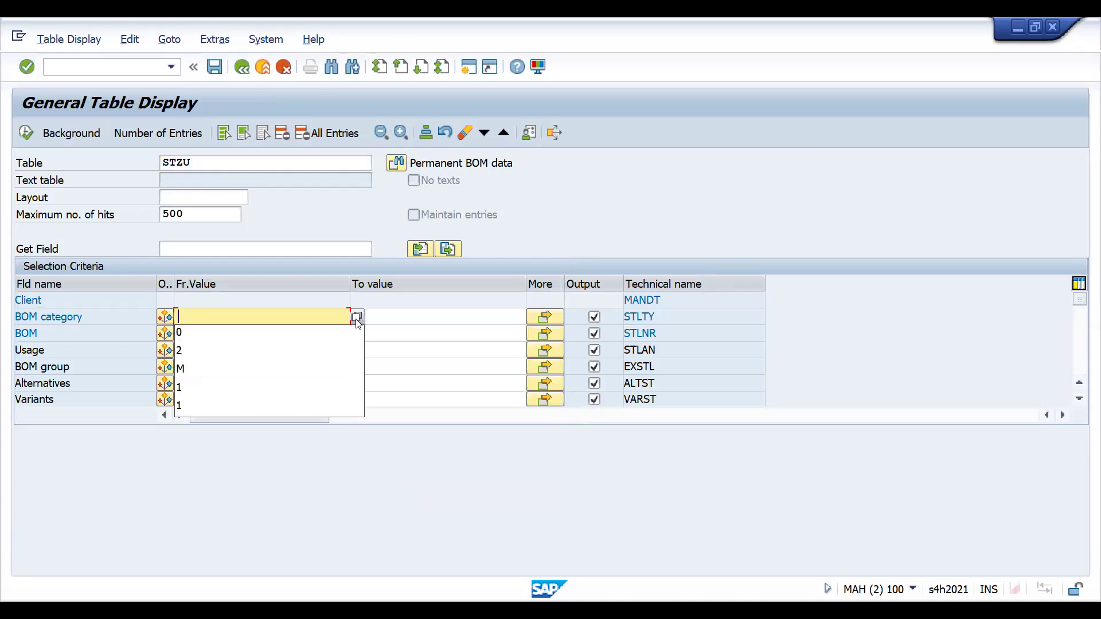
{"action": "left_click", "coordinate": [287, 368]}
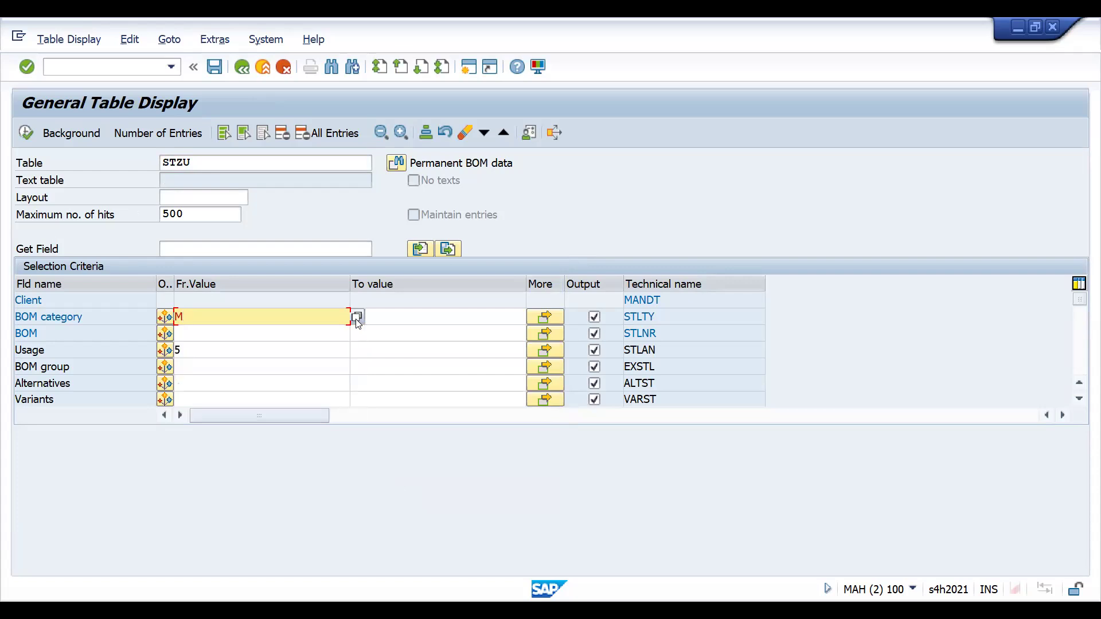
{"action": "left_click", "coordinate": [208, 334]}
{"action": "key", "text": "Down"}
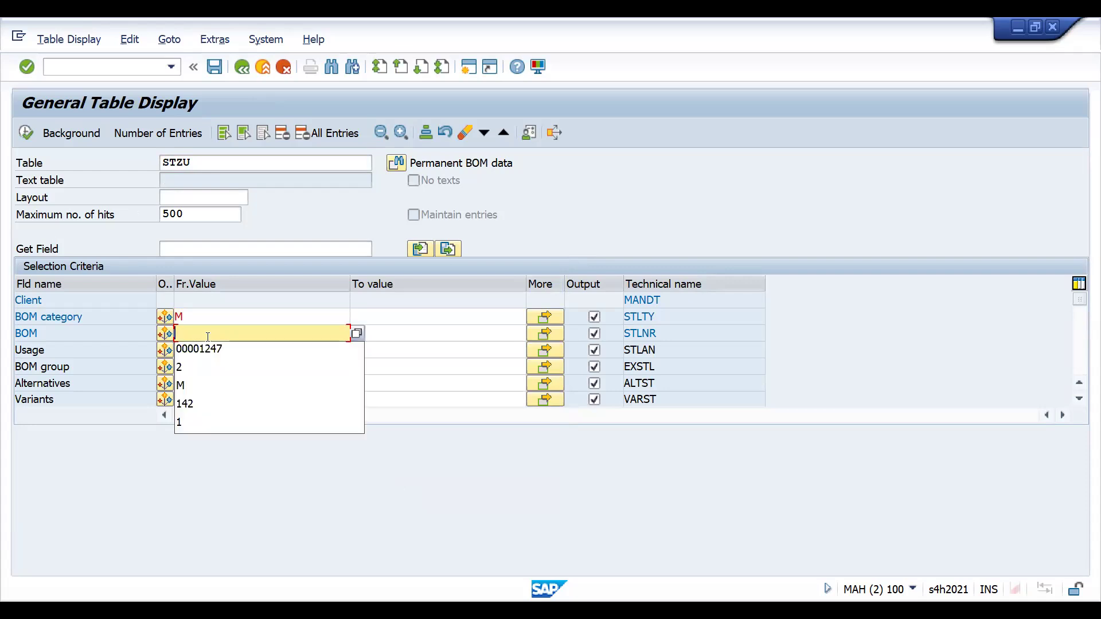
{"action": "left_click", "coordinate": [189, 350]}
{"action": "type", "text": "5"}
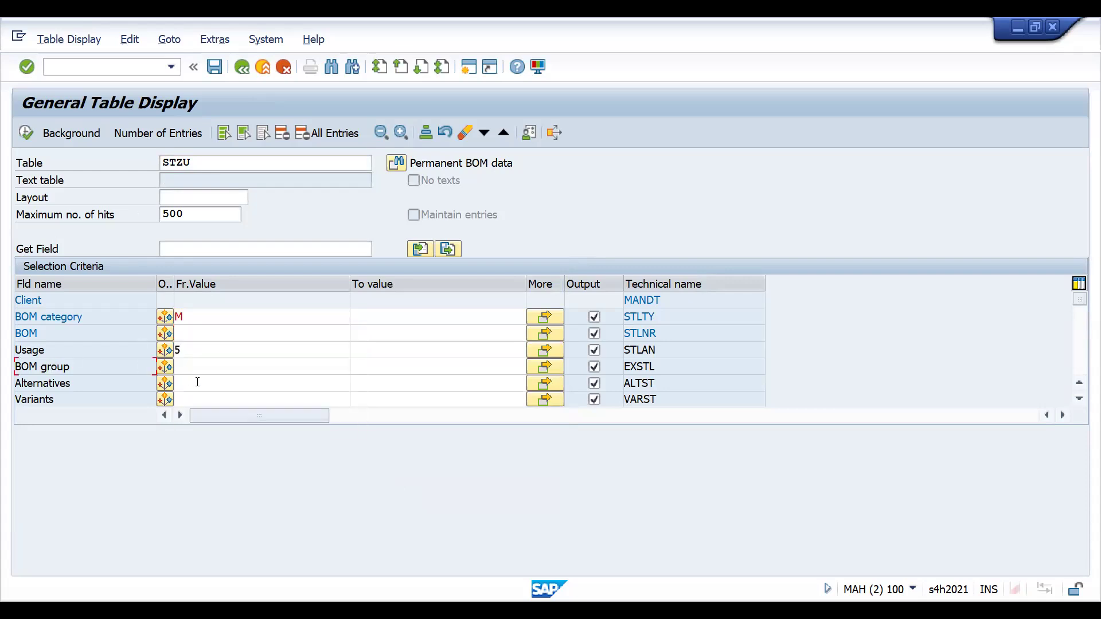
{"action": "left_click", "coordinate": [25, 133]}
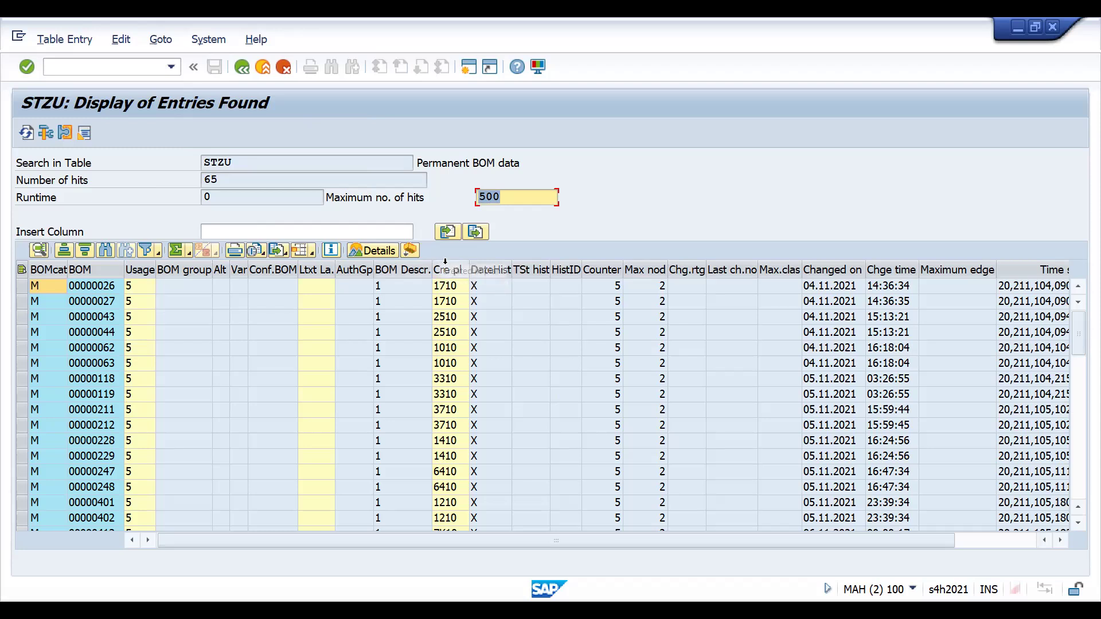
Filter the Cre pl column to plant ZDR1, leaving only BOM 00001247.
{"action": "left_click", "coordinate": [456, 273]}
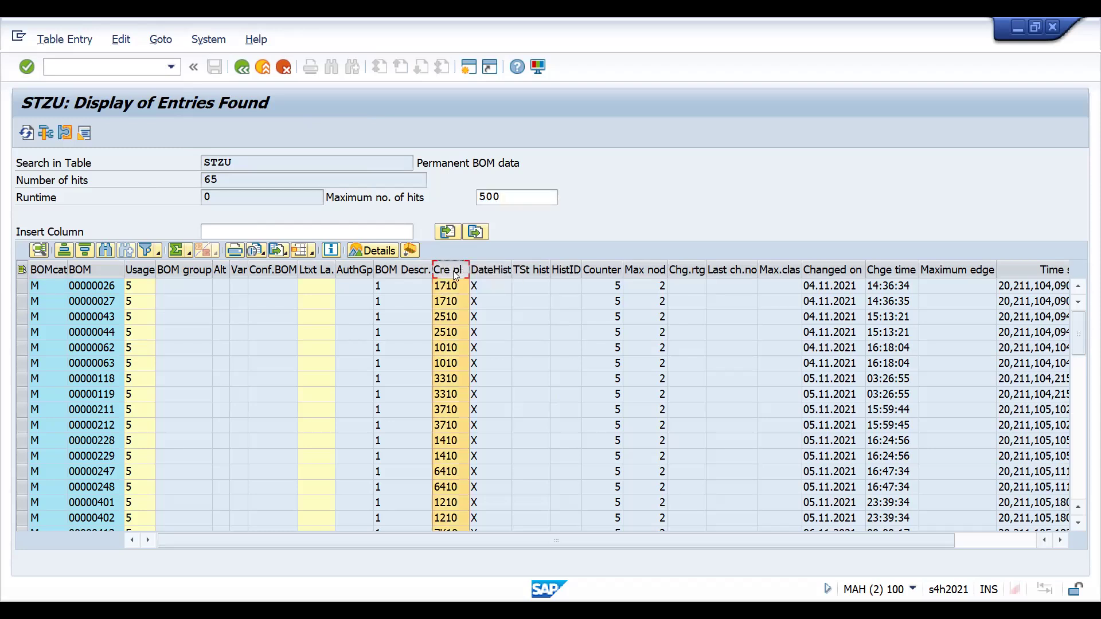
{"action": "left_click", "coordinate": [156, 252]}
{"action": "left_click", "coordinate": [146, 253]}
{"action": "left_click", "coordinate": [146, 253]}
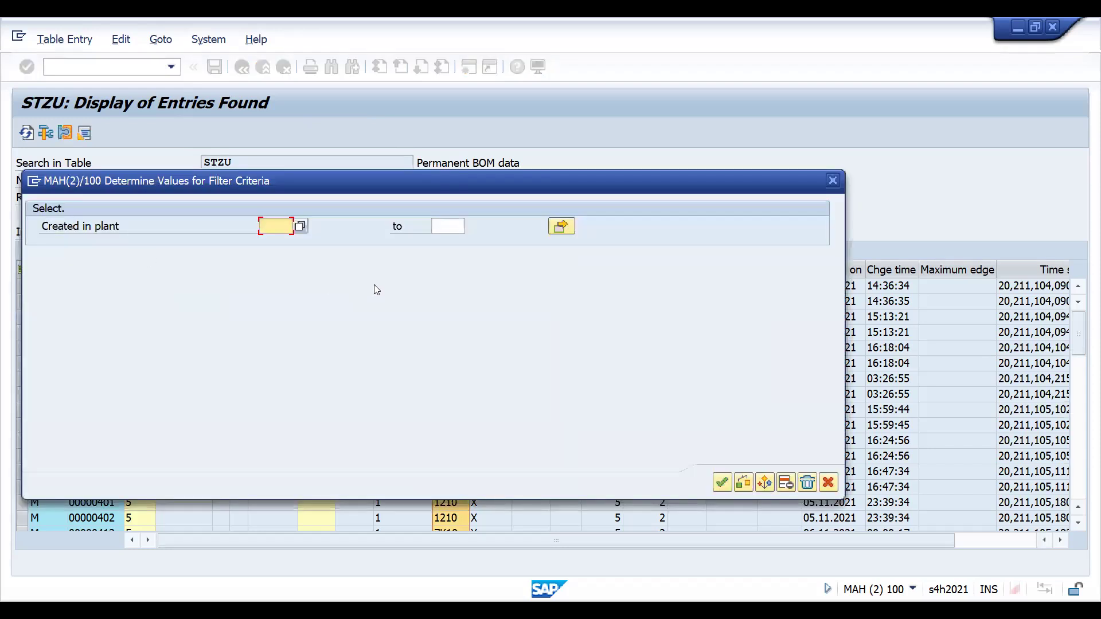
{"action": "left_click", "coordinate": [300, 222]}
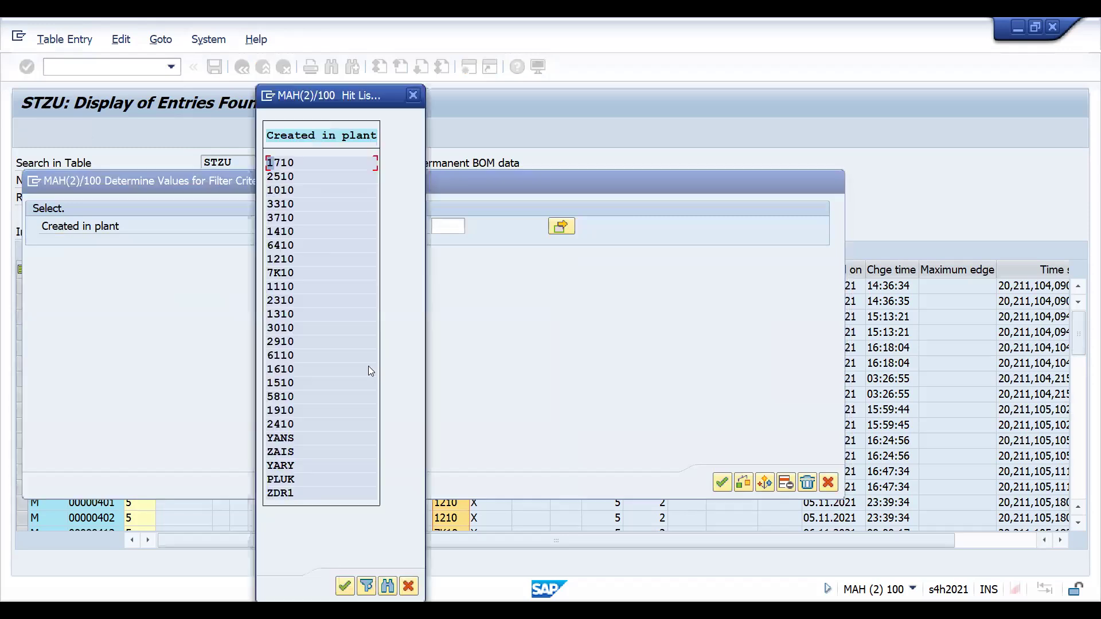
{"action": "double_click", "coordinate": [274, 493]}
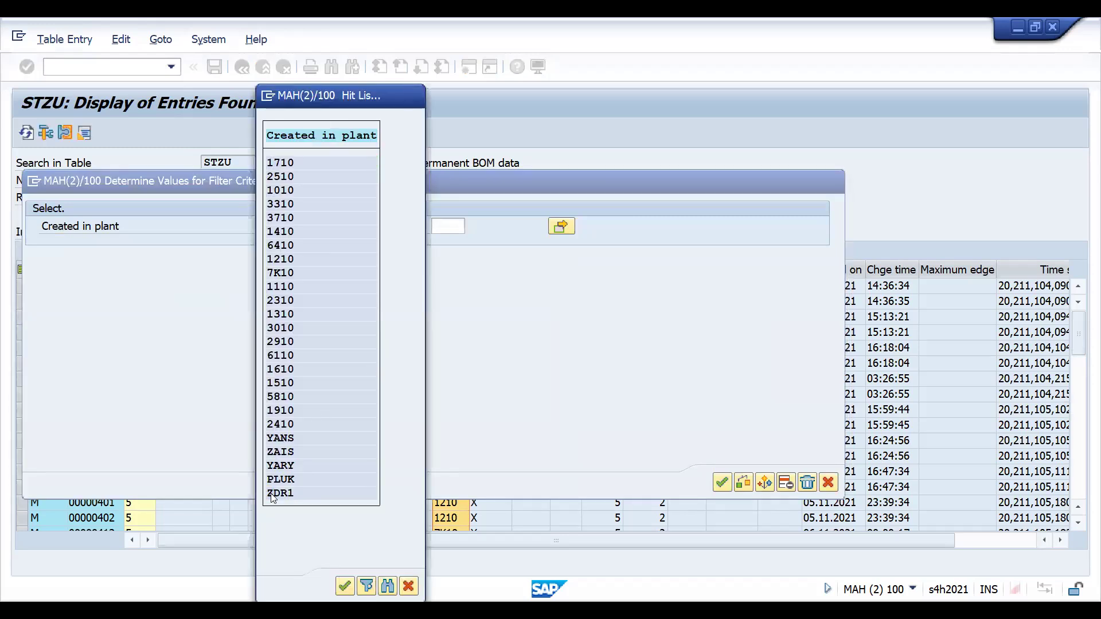
{"action": "left_click", "coordinate": [722, 483]}
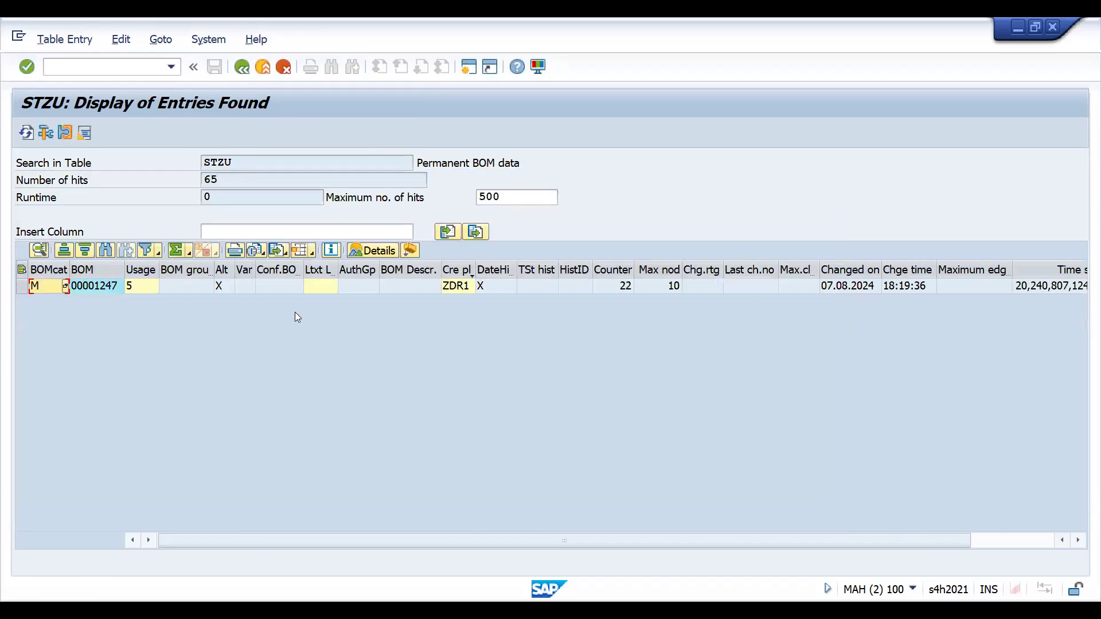
Step across BOM 00001247's row to review counter 22, max nodes 10, changed 07.08.2024.
{"action": "left_click", "coordinate": [161, 285]}
{"action": "key", "text": "Right"}
{"action": "key", "text": "Right"}
{"action": "key", "text": "Right"}
{"action": "key", "text": "Right"}
{"action": "key", "text": "Right"}
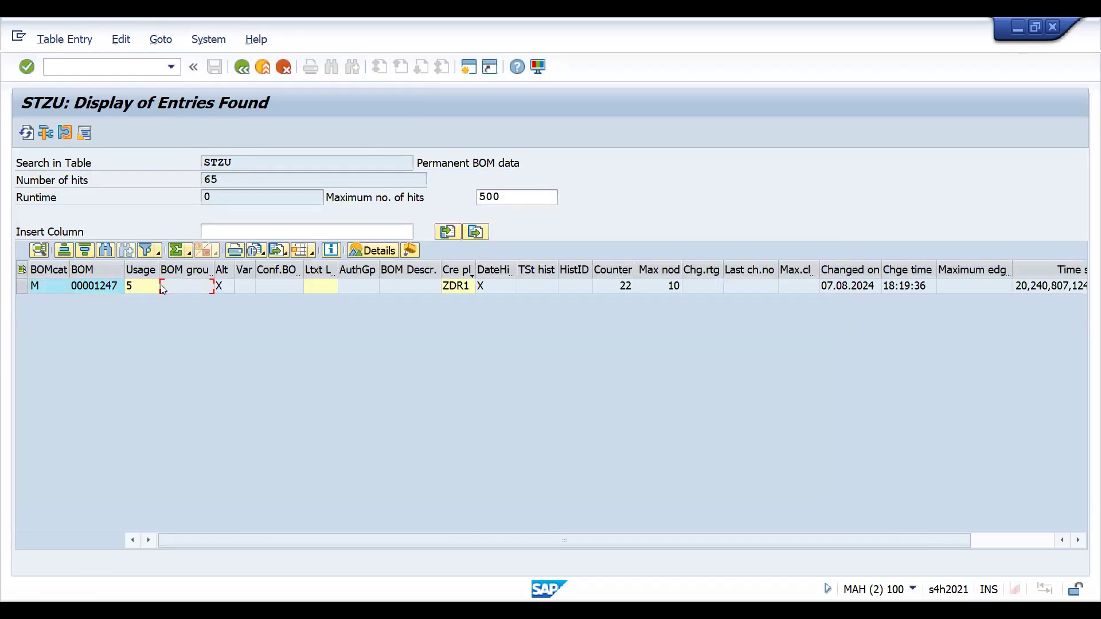
{"action": "key", "text": "Right"}
{"action": "key", "text": "Right"}
{"action": "key", "text": "Right"}
{"action": "key", "text": "Right"}
{"action": "key", "text": "Right"}
{"action": "key", "text": "Right"}
{"action": "key", "text": "Right"}
{"action": "key", "text": "Right"}
{"action": "key", "text": "Right"}
{"action": "key", "text": "Right"}
{"action": "key", "text": "Right"}
{"action": "key", "text": "Right"}
{"action": "key", "text": "Right"}
{"action": "key", "text": "Right"}
{"action": "key", "text": "Right"}
{"action": "key", "text": "Right"}
{"action": "key", "text": "Right"}
{"action": "key", "text": "Right"}
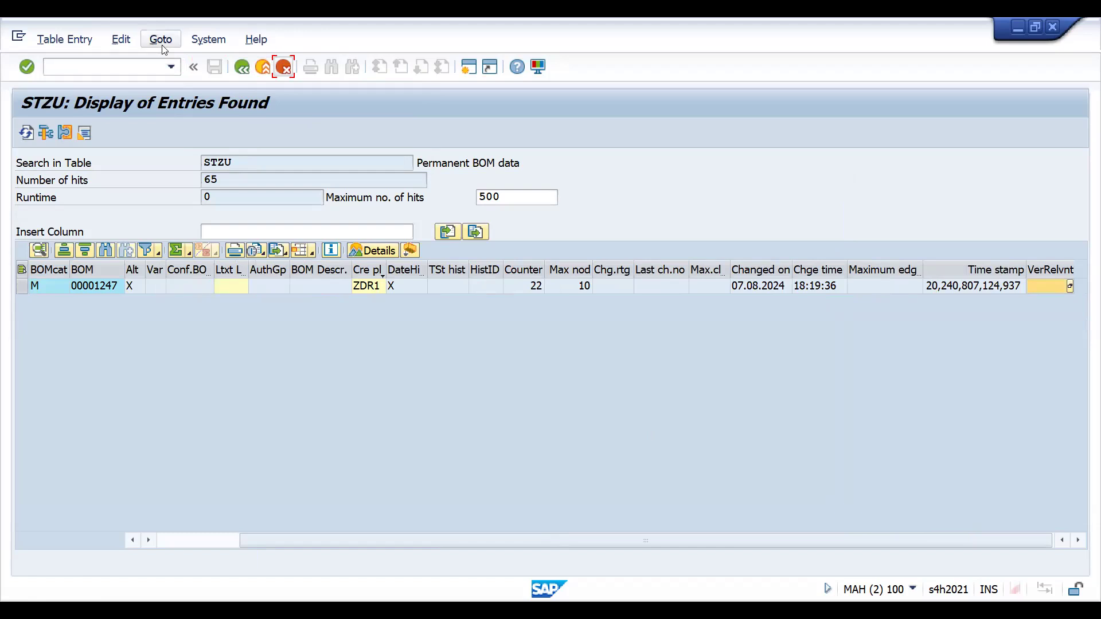
Back out of the STZU results and selection screen to SAP Easy Access.
{"action": "left_click", "coordinate": [241, 69]}
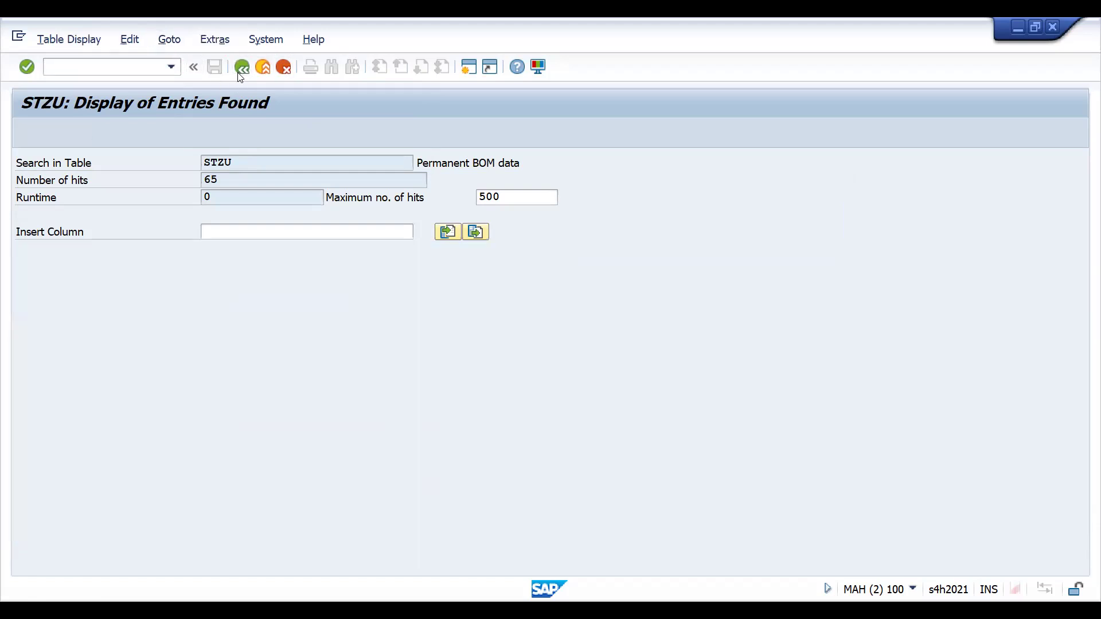
{"action": "left_click", "coordinate": [240, 71]}
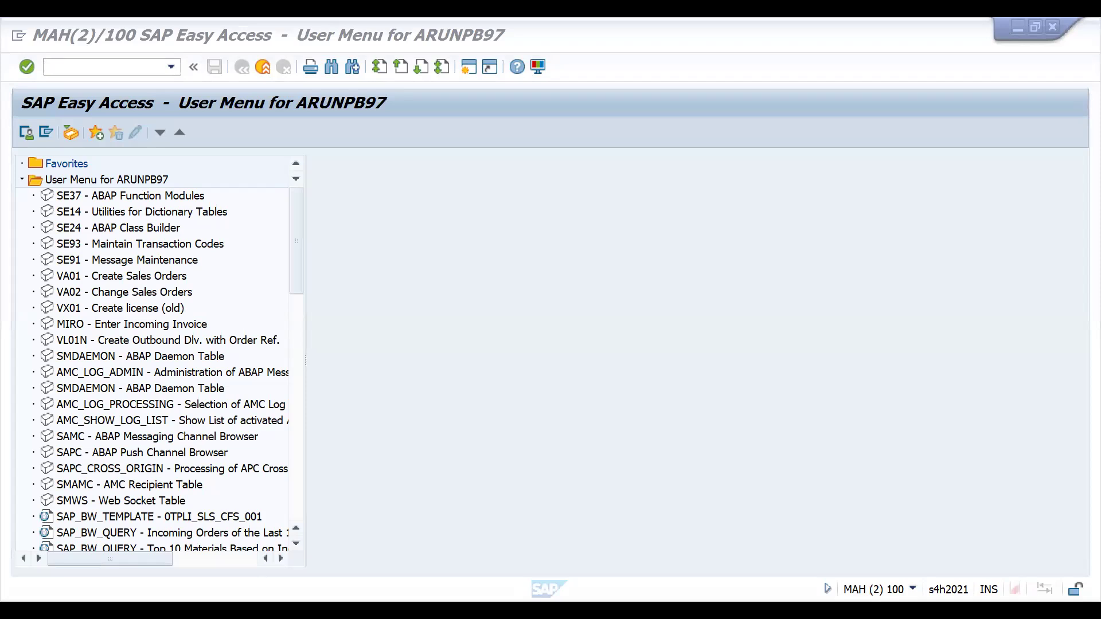
Switch to the Udemy instructor profile in Chrome and scroll down to My courses (24).
{"action": "key", "text": "alt+Tab"}
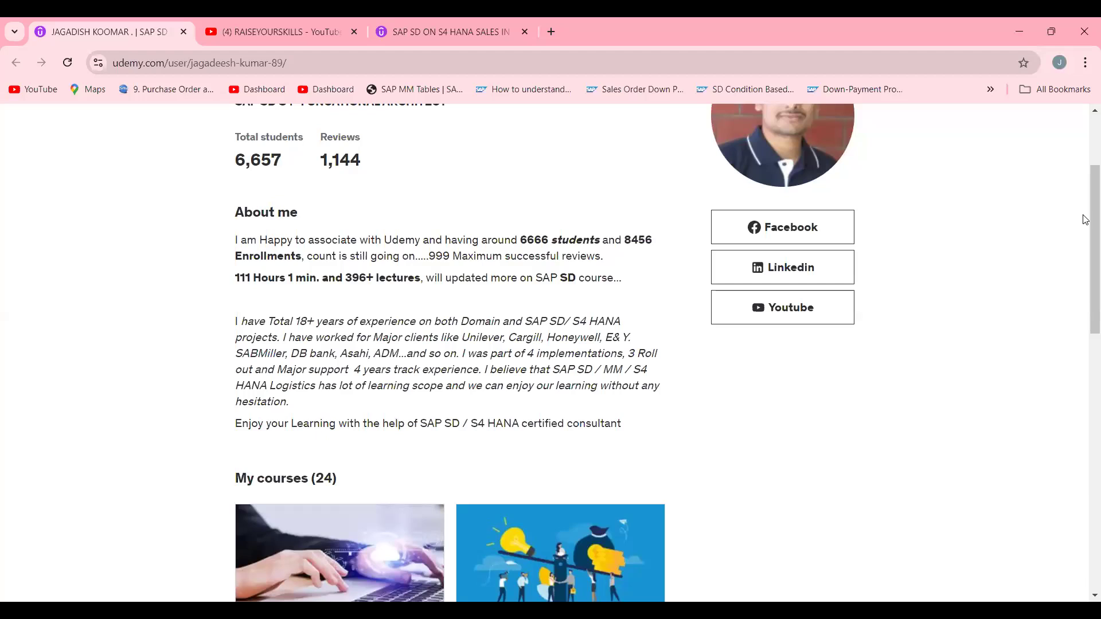
{"action": "scroll", "coordinate": [610, 359], "scroll_direction": "down", "scroll_amount": 4}
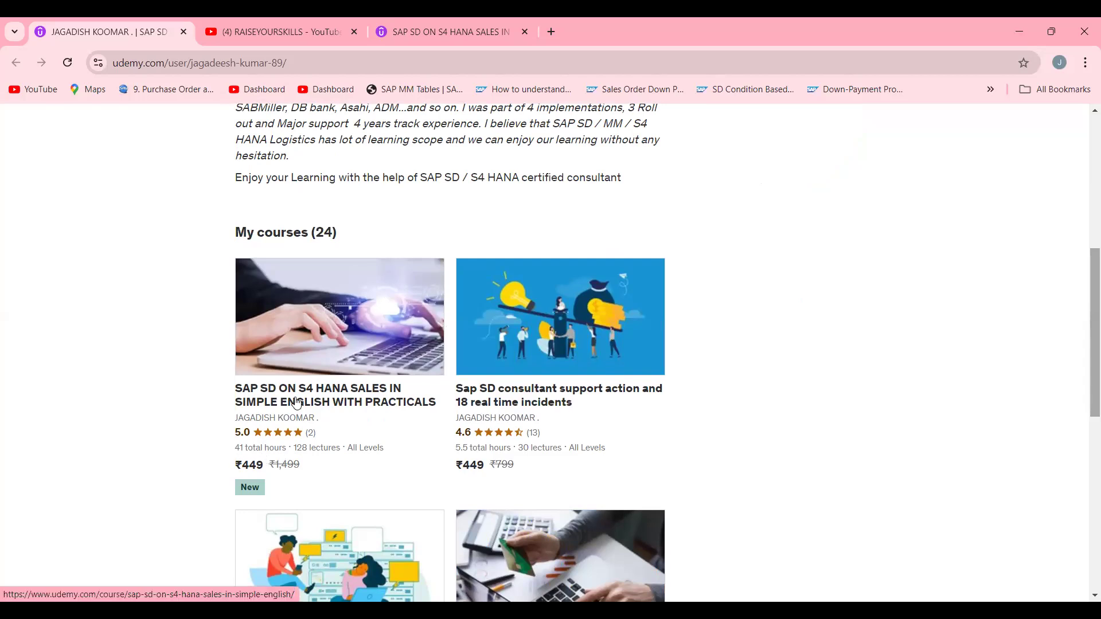
{"action": "left_click_drag", "start_coordinate": [1085, 323], "coordinate": [1086, 246]}
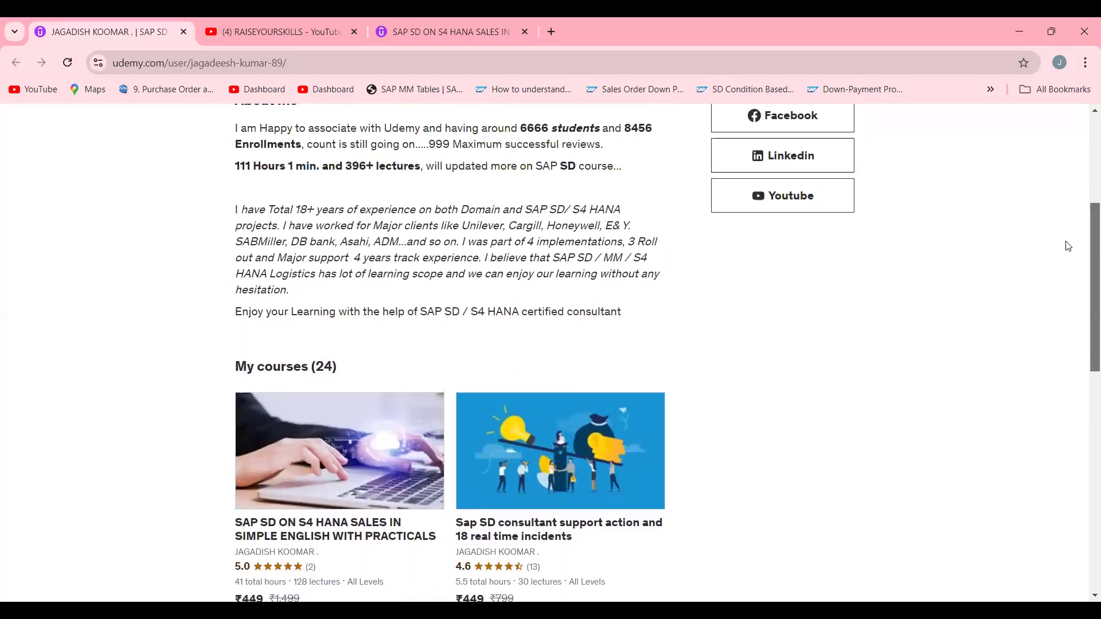
Switch to the RAISEYOURSKILLS YouTube channel tab in Chrome.
{"action": "left_click", "coordinate": [248, 33]}
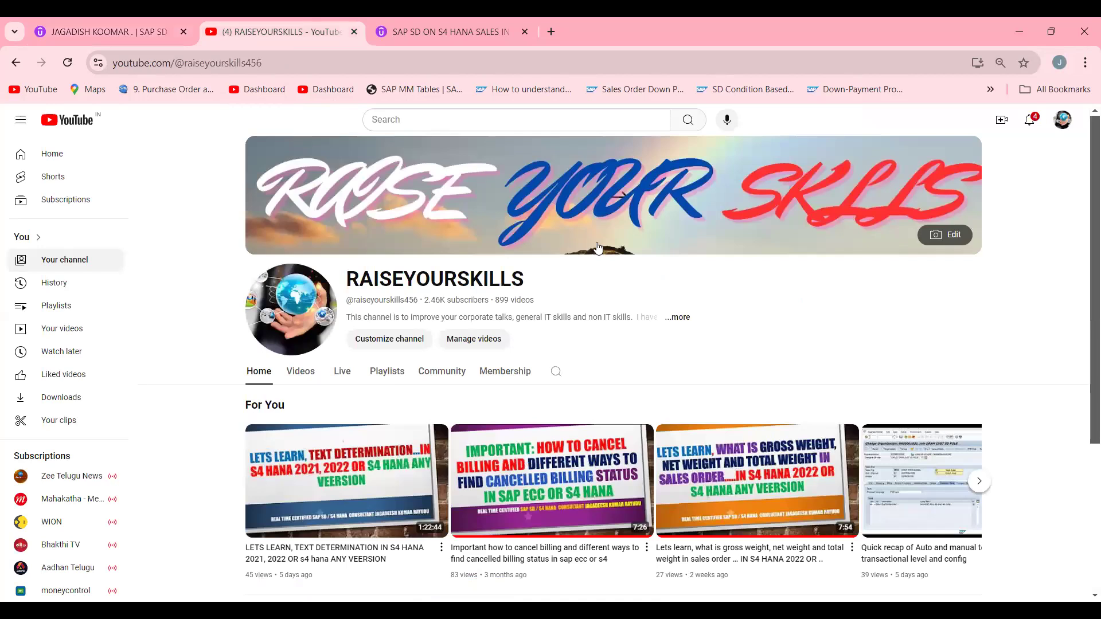